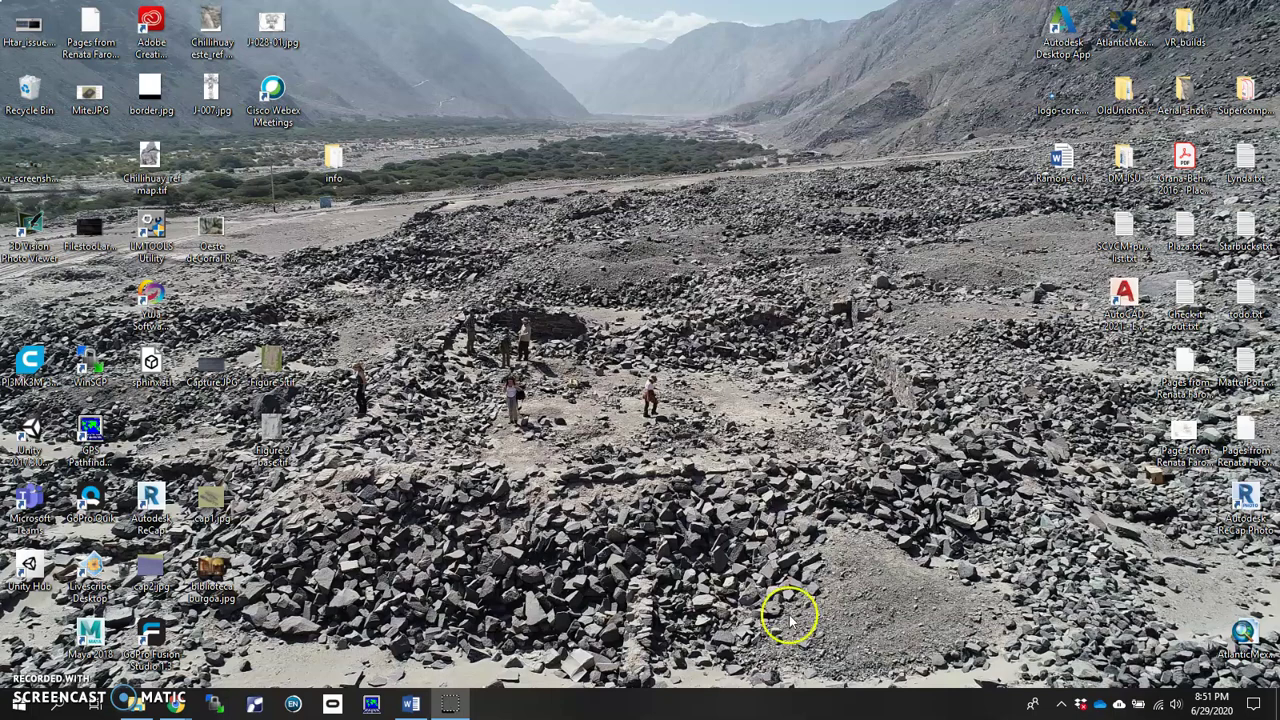
- Bring up the Chrome window showing a blank New Tab page
{"action": "mouse_move", "coordinate": [176, 706]}
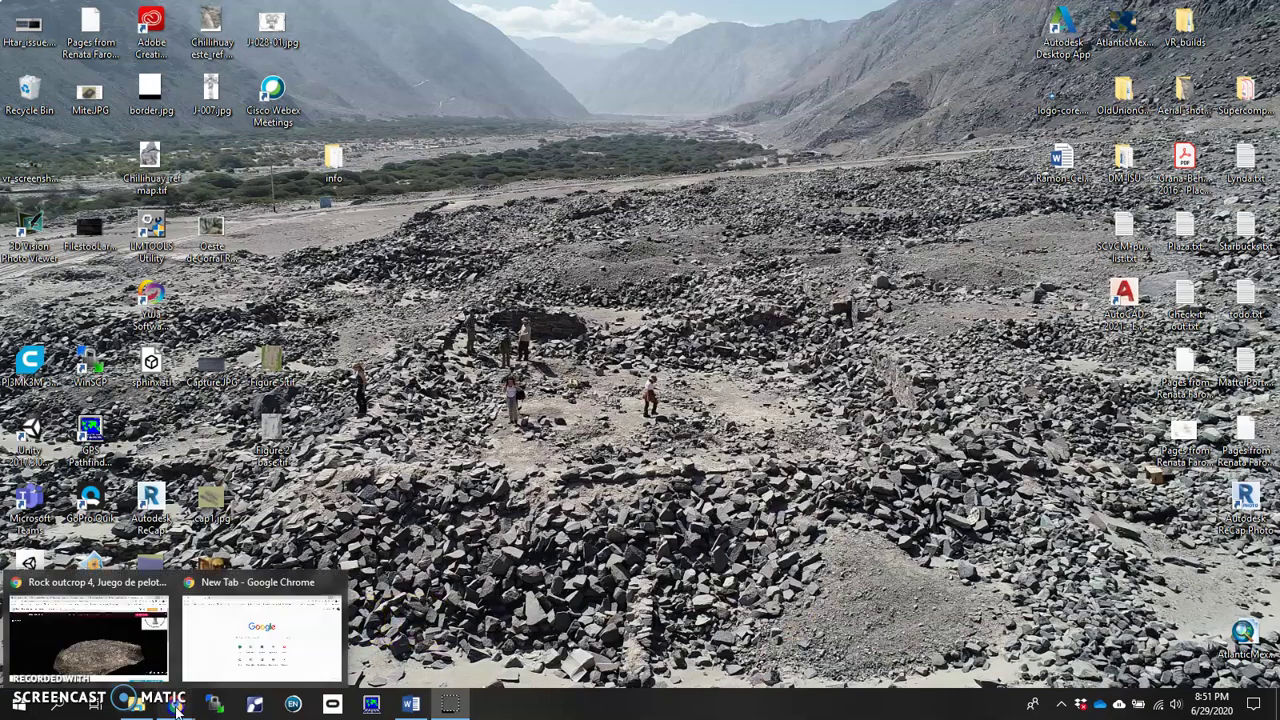
{"action": "left_click", "coordinate": [234, 645]}
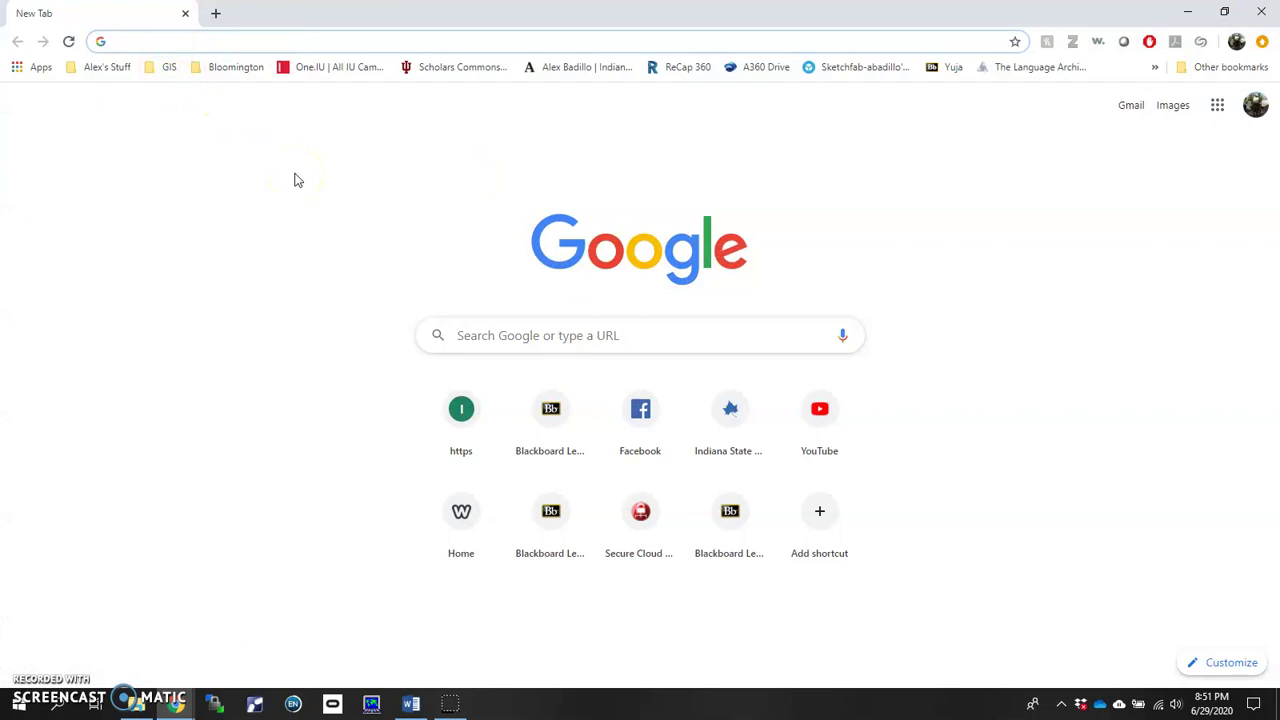
- Go to tinkercad.com to load the Tinkercad dashboard
{"action": "type", "text": "tinkercad.com"}
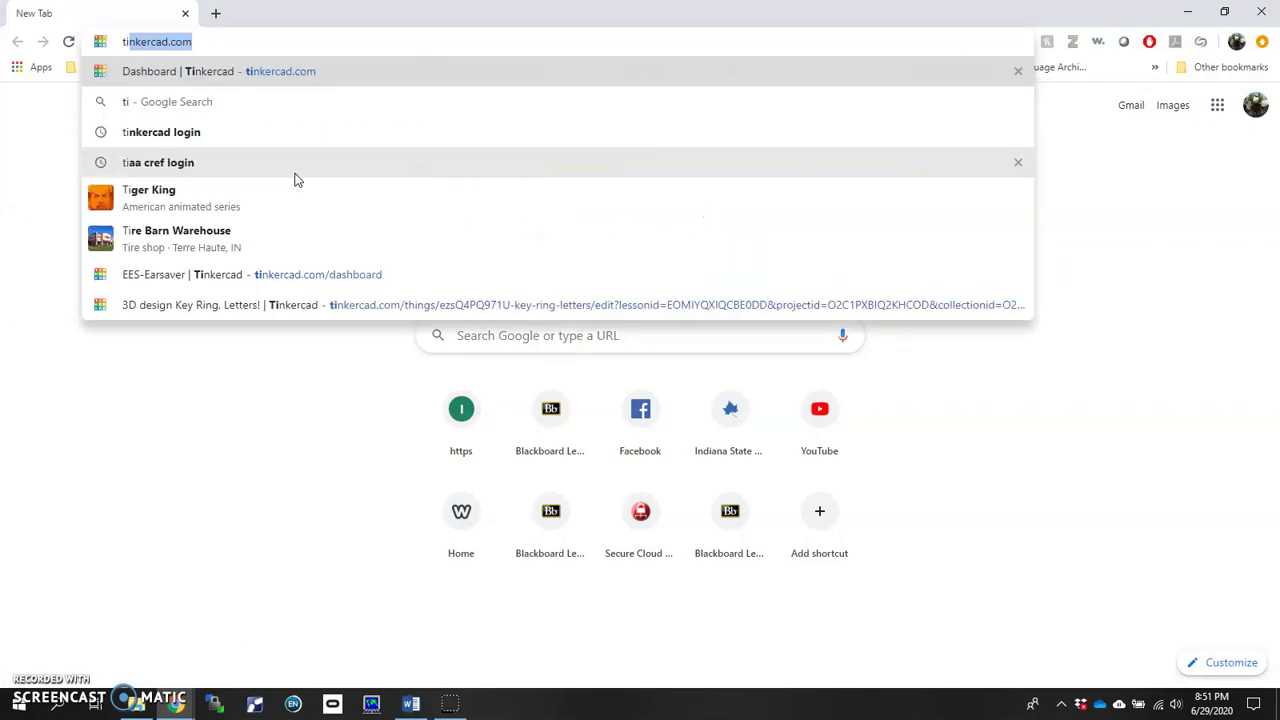
{"action": "key", "text": "Return"}
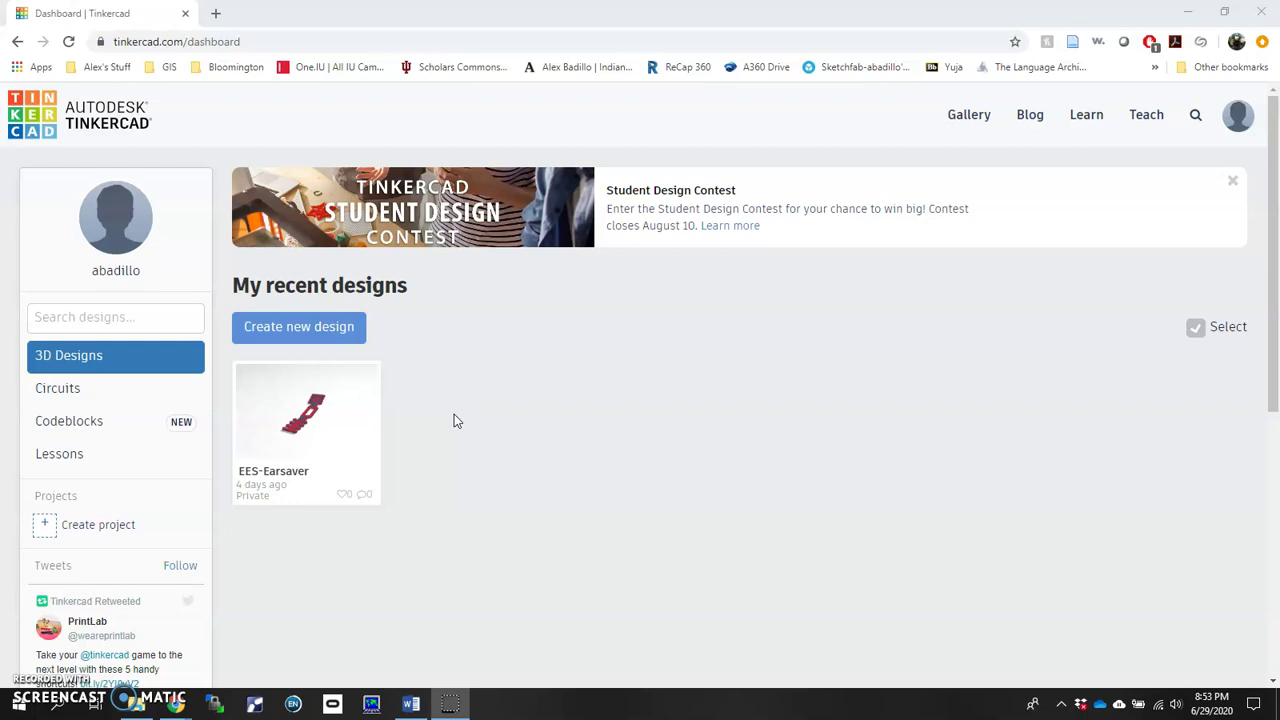
- Create a new blank 3D design and name it 'Ear-saver GVALS'
{"action": "left_click", "coordinate": [338, 334]}
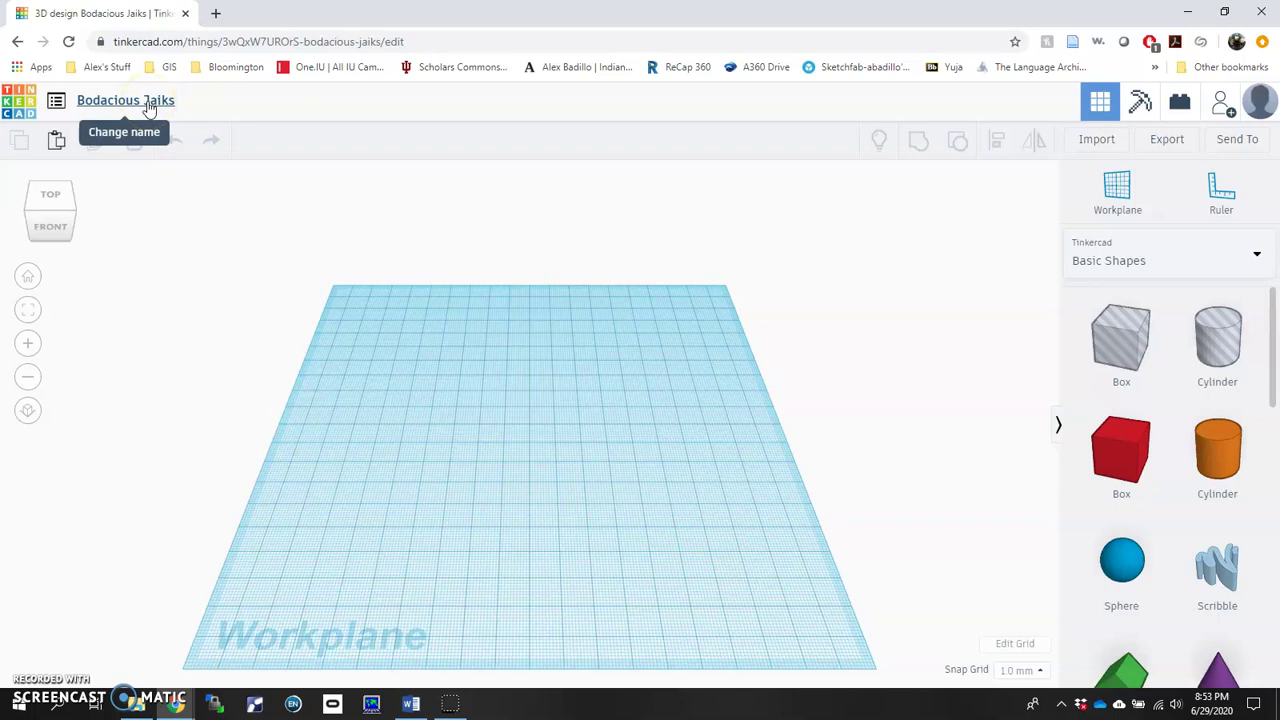
{"action": "left_click", "coordinate": [145, 105]}
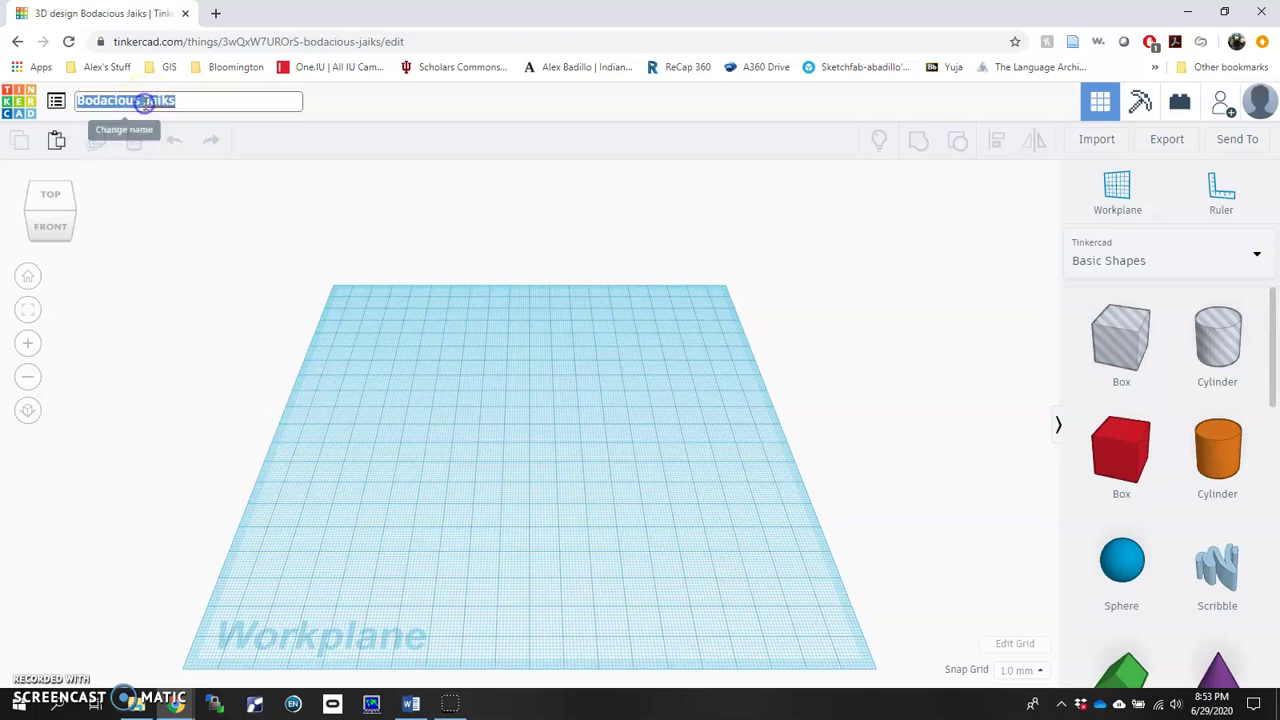
{"action": "type", "text": "Ear"}
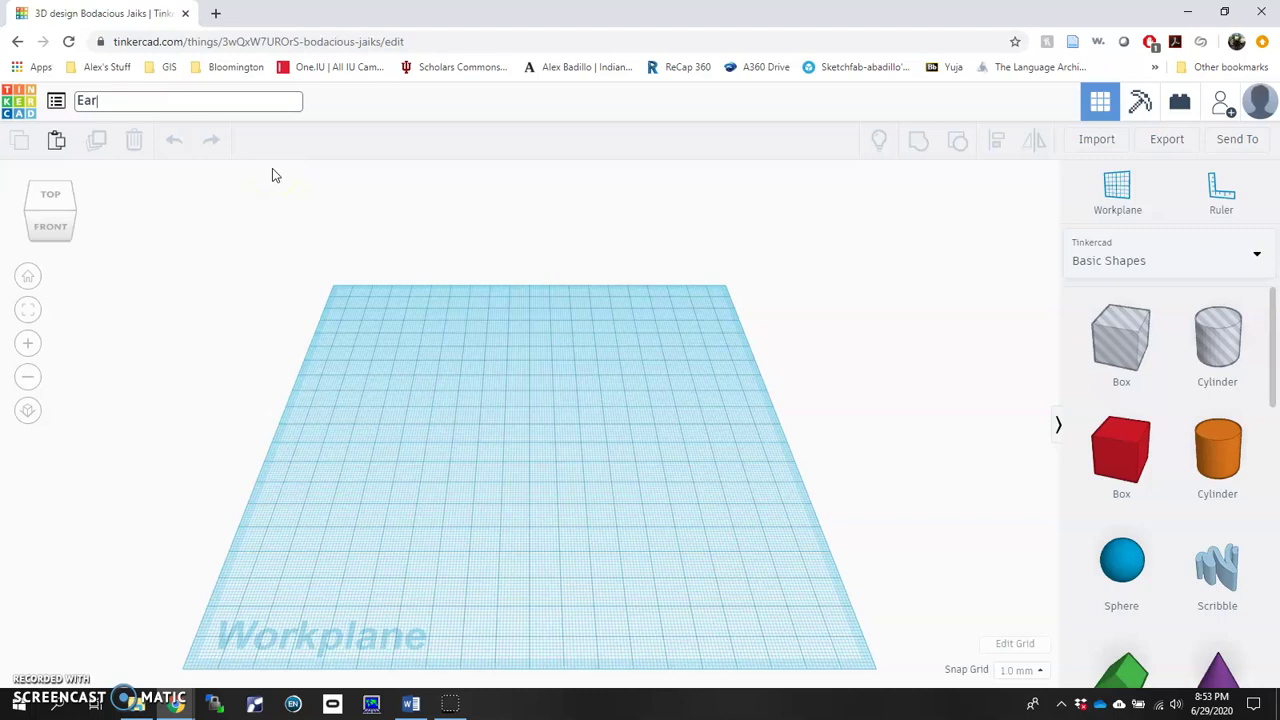
{"action": "type", "text": "-saver GVALS"}
{"action": "left_click", "coordinate": [220, 93]}
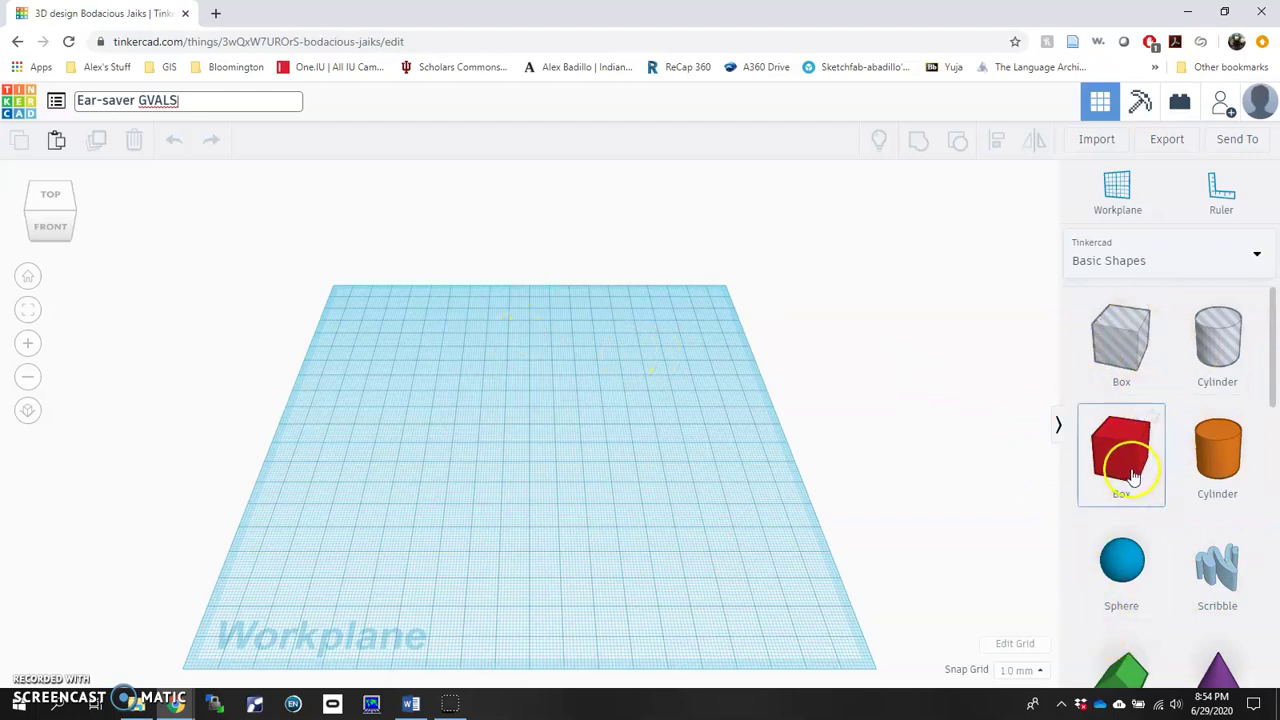
- Place a red 20 × 20 × 20 mm Box on the workplane and view it from several angles
{"action": "left_click_drag", "start_coordinate": [1128, 462], "coordinate": [519, 408]}
{"action": "right_click_drag", "start_coordinate": [506, 490], "coordinate": [503, 454]}
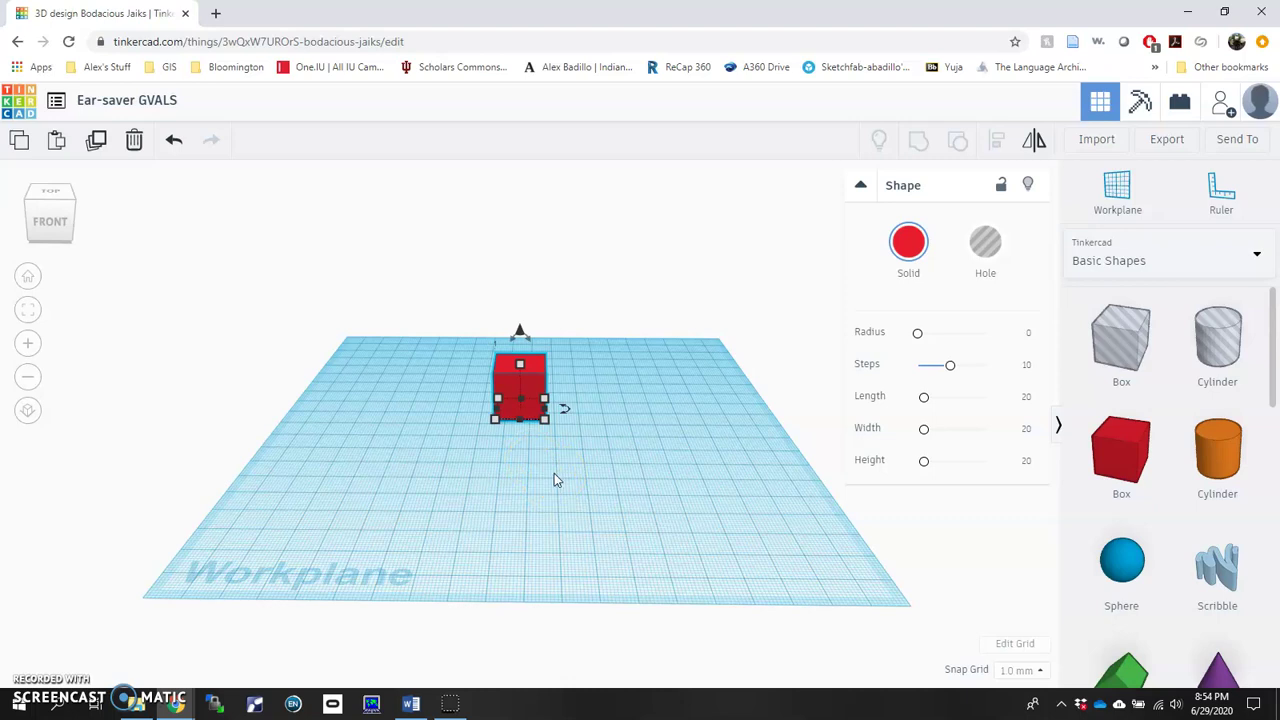
{"action": "right_click_drag", "start_coordinate": [554, 473], "coordinate": [471, 453]}
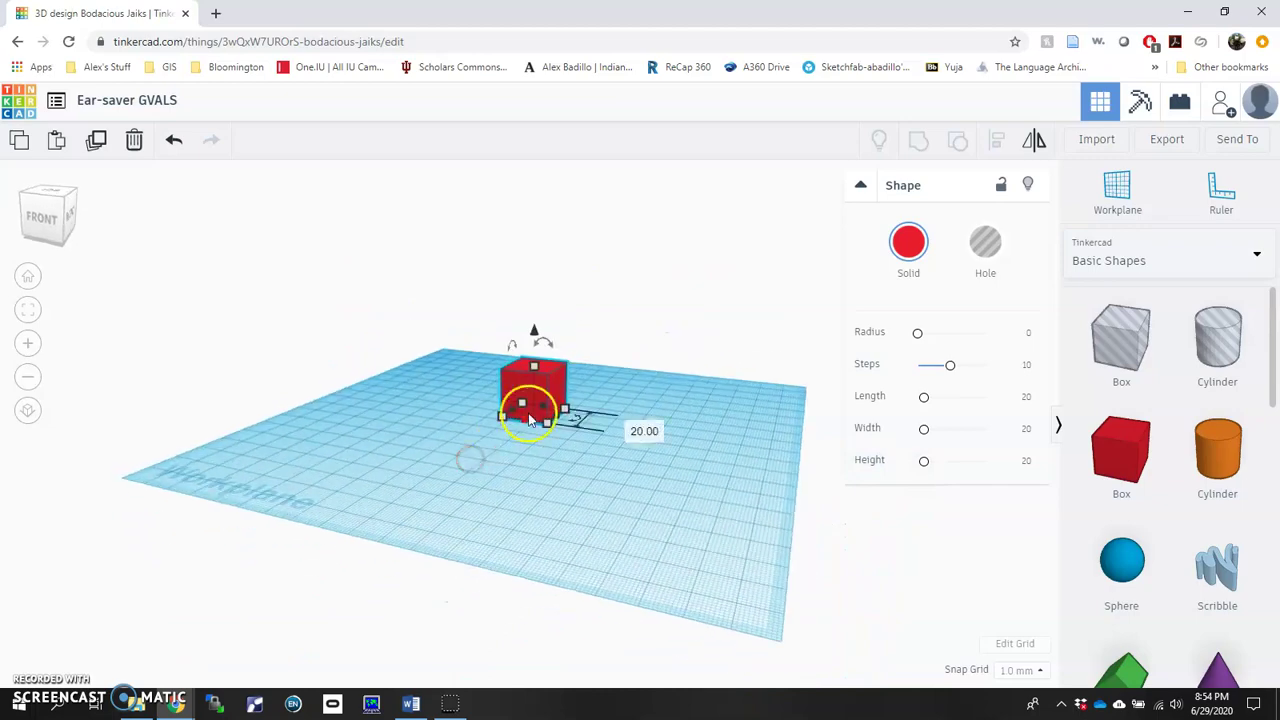
{"action": "scroll", "coordinate": [523, 381], "scroll_direction": "up", "scroll_amount": 2}
{"action": "scroll", "coordinate": [523, 381], "scroll_direction": "up", "scroll_amount": 6}
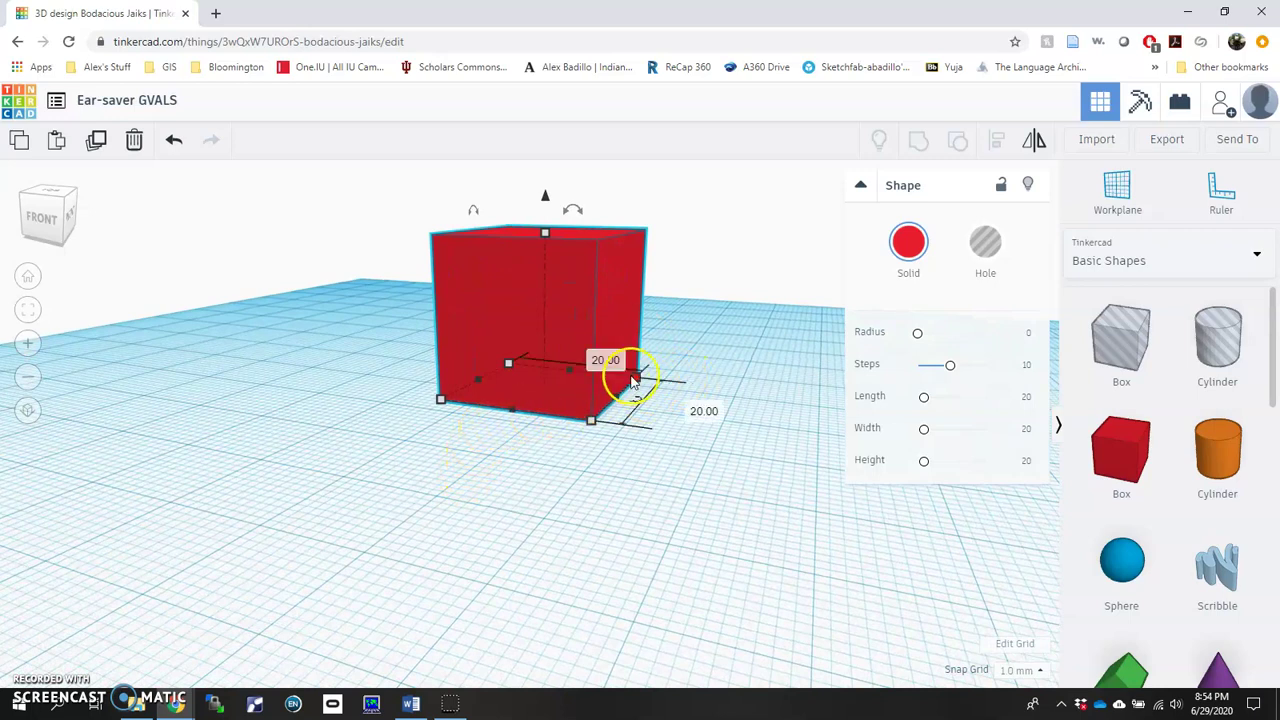
{"action": "right_click_drag", "start_coordinate": [675, 342], "coordinate": [674, 383]}
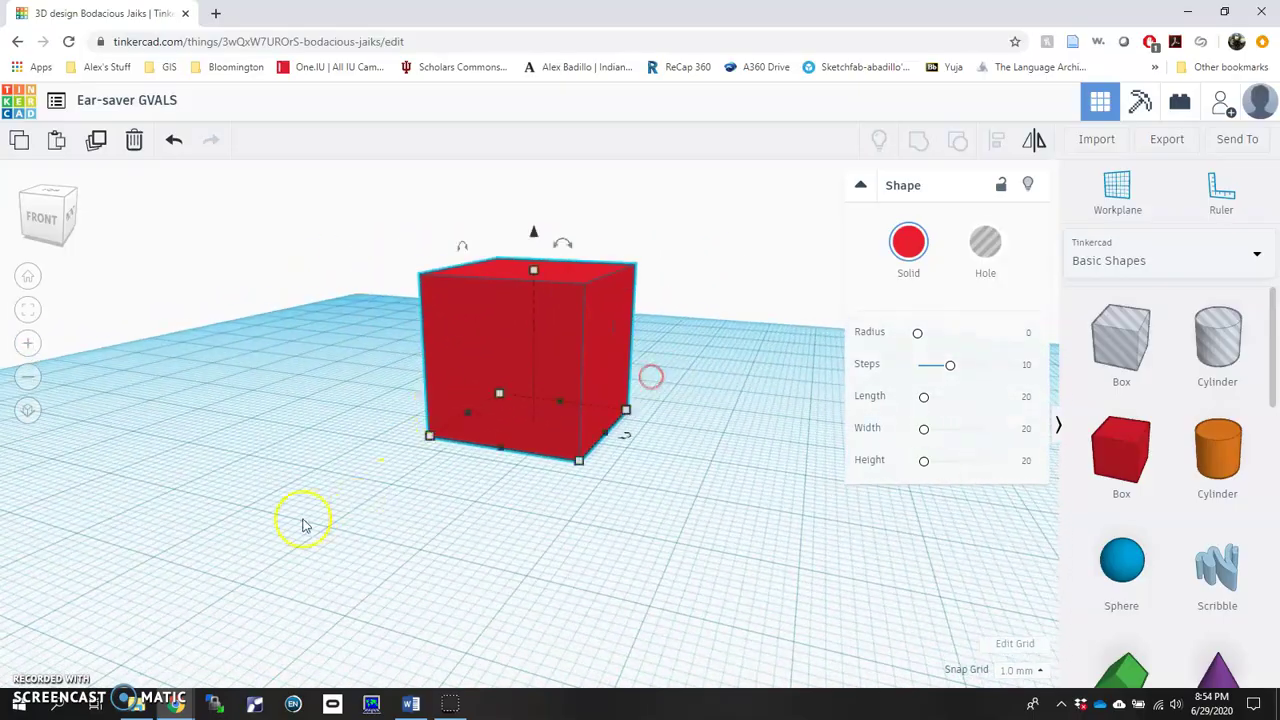
{"action": "right_click_drag", "start_coordinate": [303, 523], "coordinate": [544, 421]}
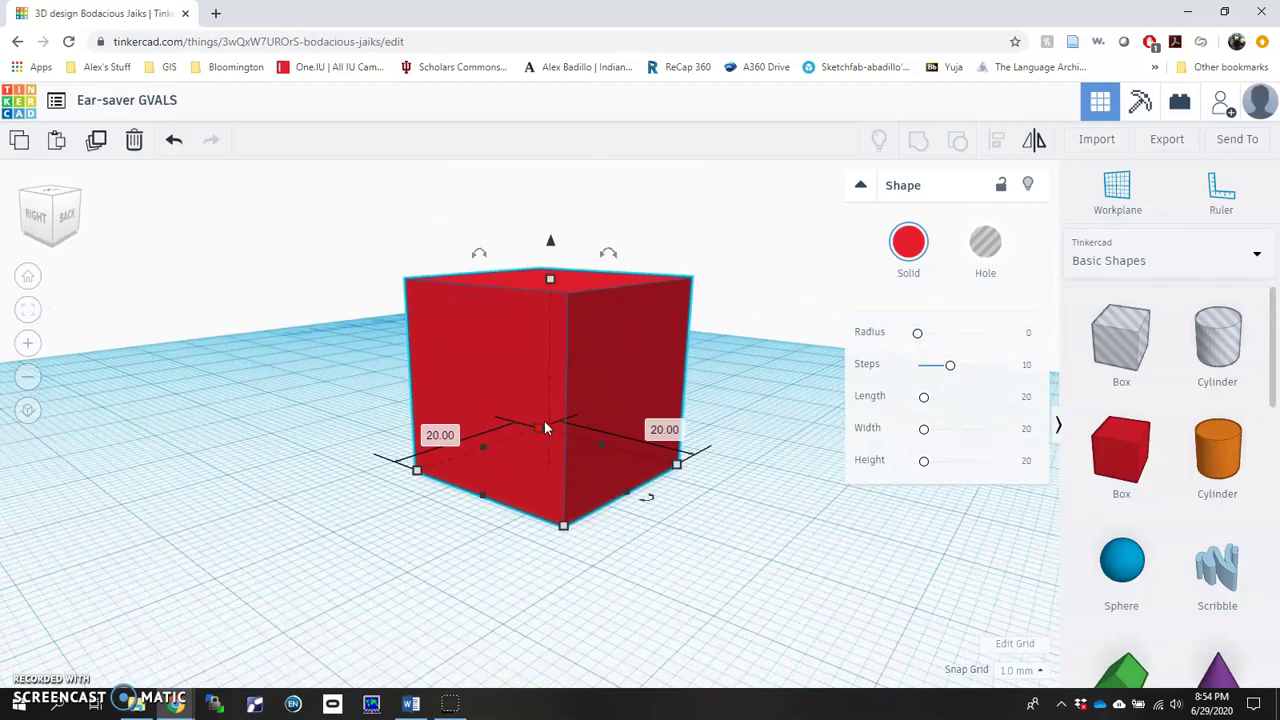
{"action": "scroll", "coordinate": [530, 386], "scroll_direction": "down", "scroll_amount": 3}
{"action": "scroll", "coordinate": [532, 390], "scroll_direction": "up", "scroll_amount": 4}
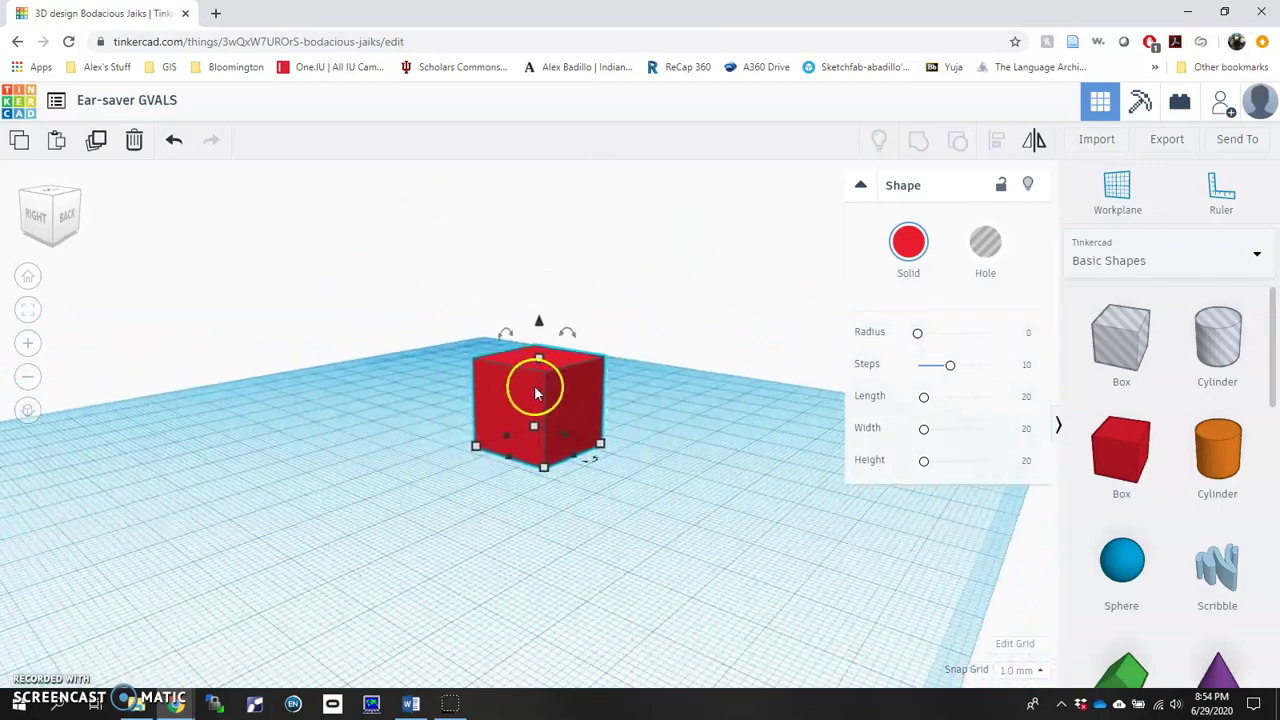
{"action": "left_click", "coordinate": [306, 530]}
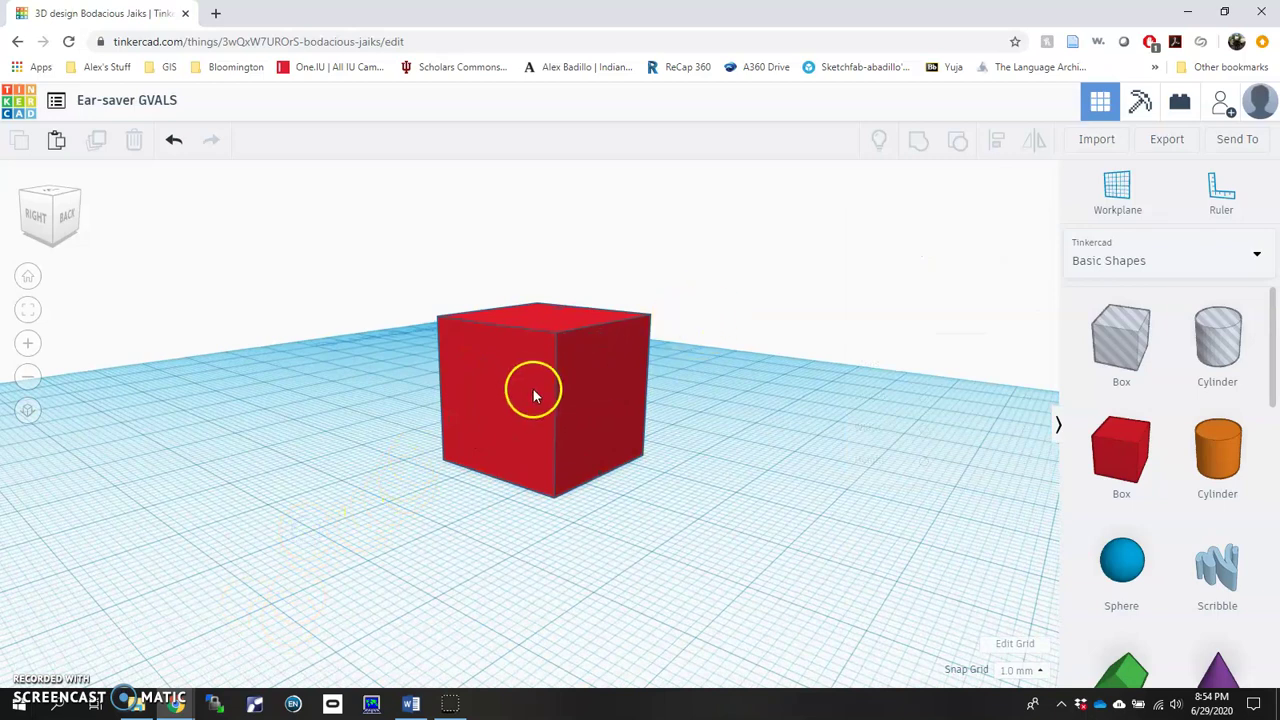
{"action": "left_click", "coordinate": [532, 395]}
{"action": "left_click", "coordinate": [366, 523]}
{"action": "left_click", "coordinate": [519, 410]}
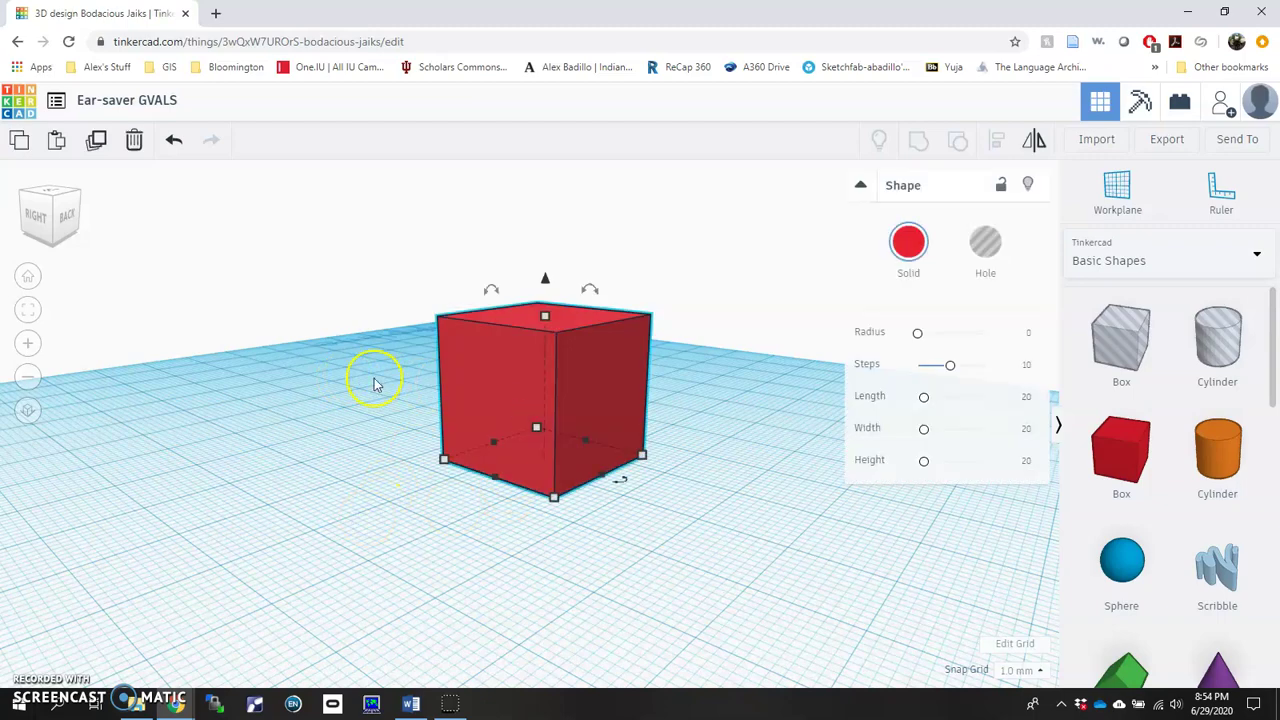
{"action": "right_click_drag", "start_coordinate": [381, 361], "coordinate": [246, 437]}
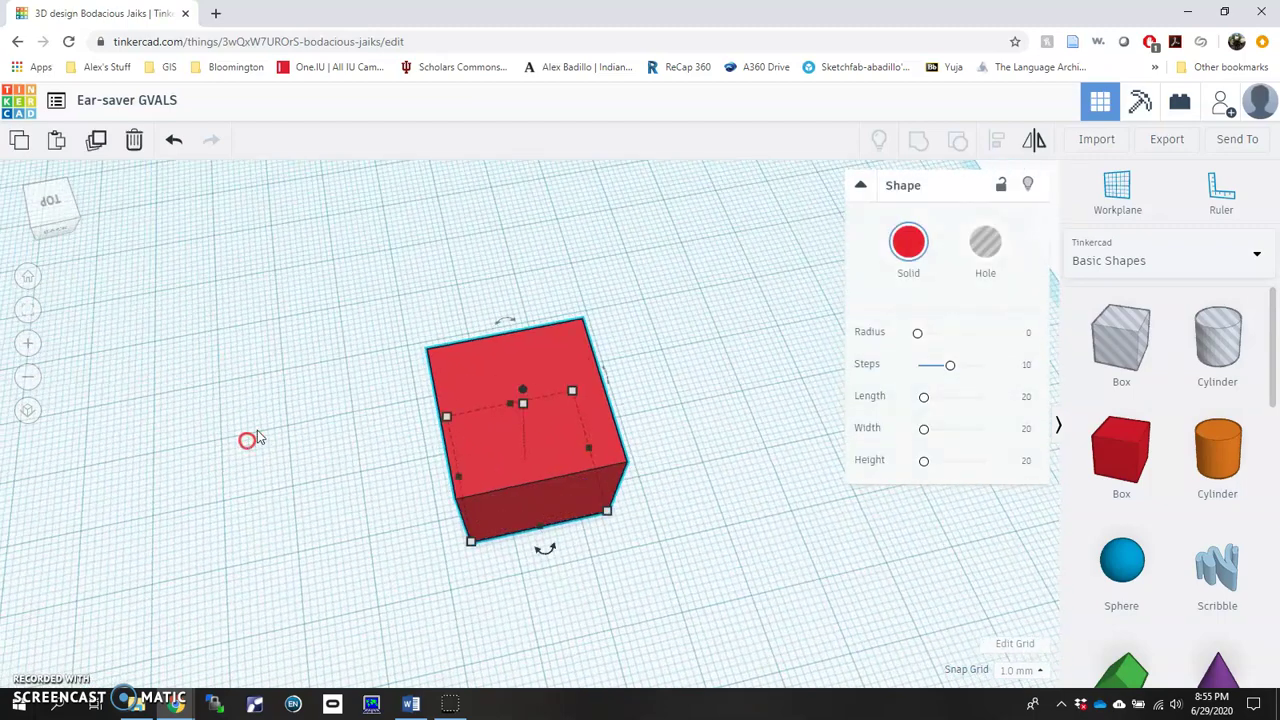
{"action": "right_click_drag", "start_coordinate": [361, 494], "coordinate": [314, 386]}
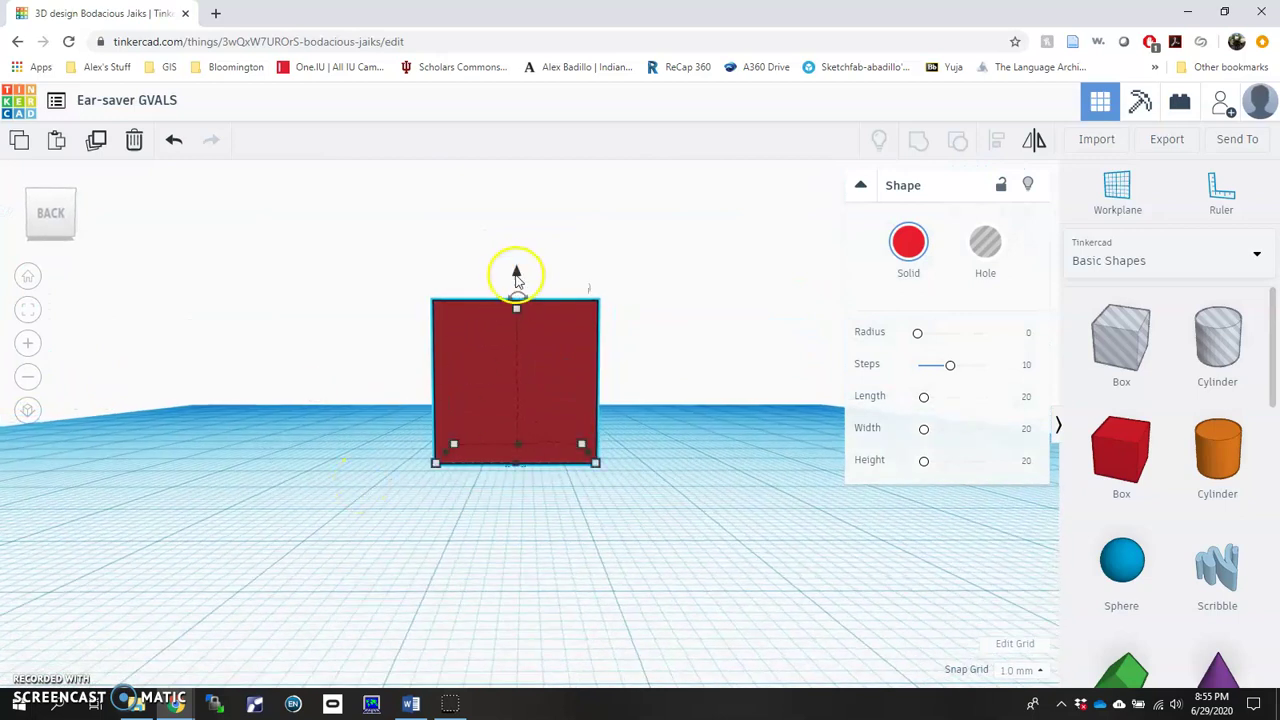
{"action": "left_click_drag", "start_coordinate": [516, 276], "coordinate": [523, 202]}
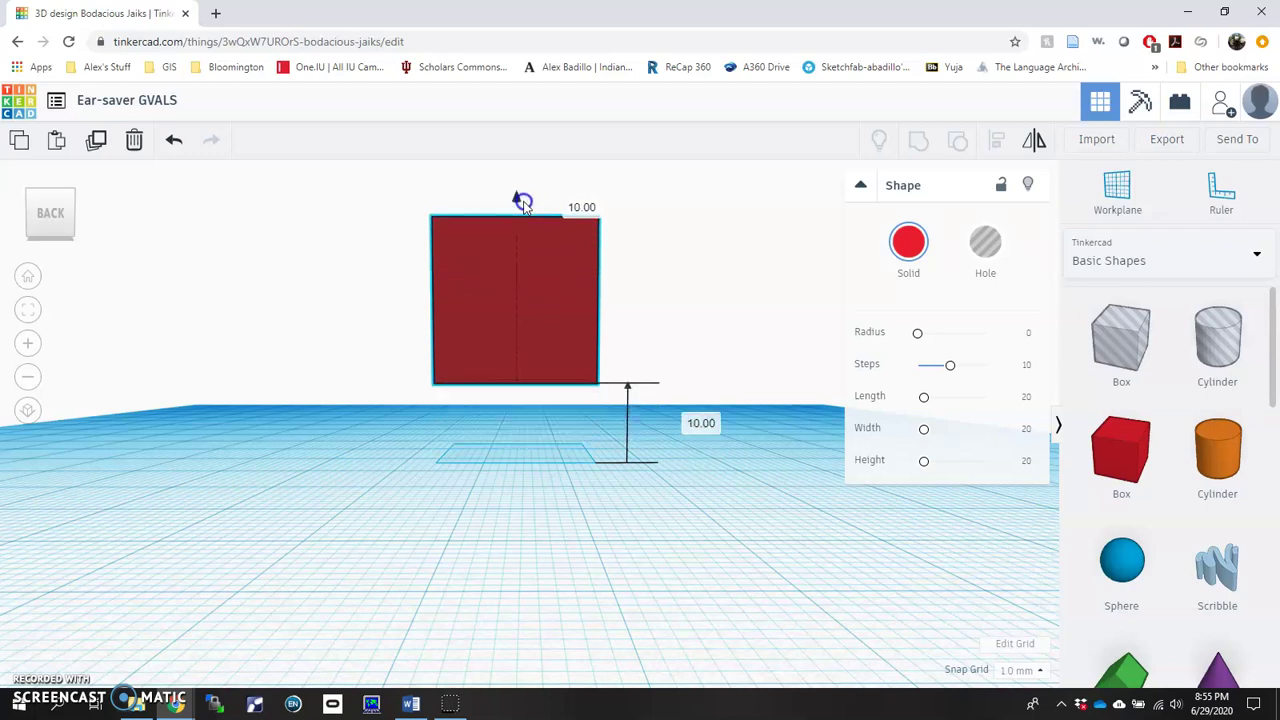
{"action": "left_click_drag", "start_coordinate": [523, 202], "coordinate": [525, 252]}
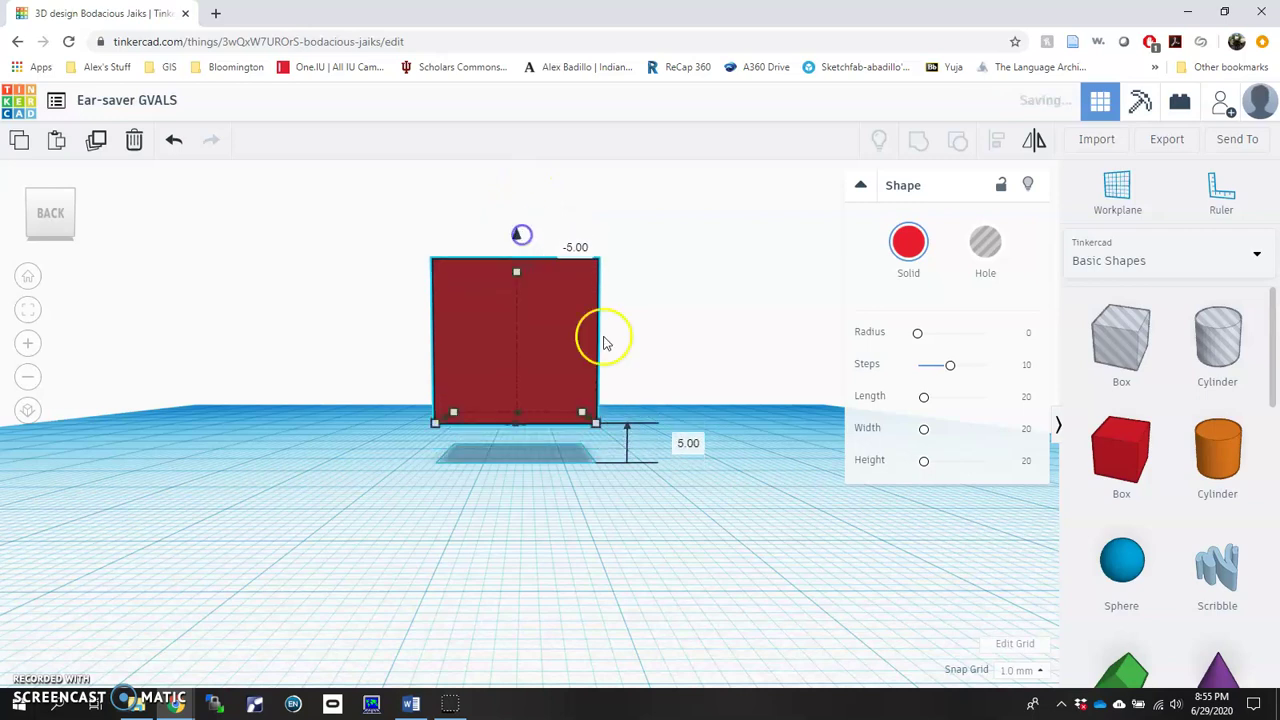
{"action": "left_click", "coordinate": [688, 444]}
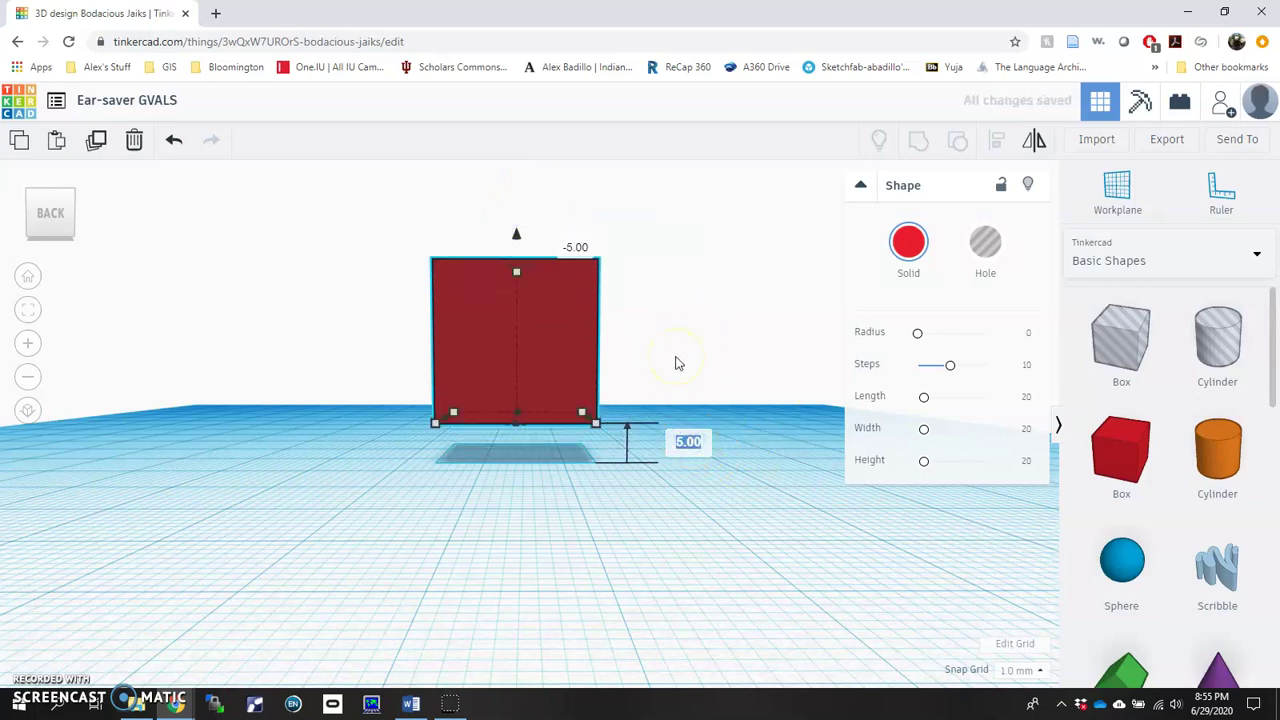
{"action": "type", "text": "0"}
{"action": "key", "text": "Return"}
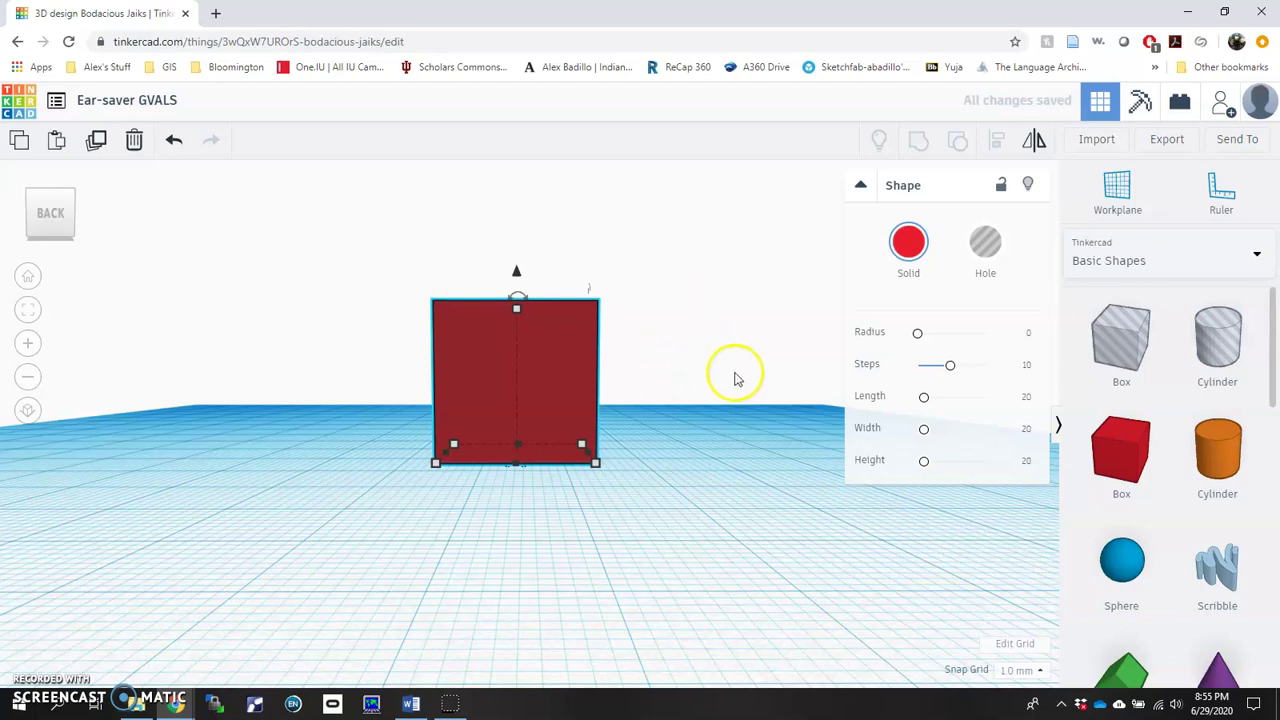
{"action": "right_click_drag", "start_coordinate": [735, 378], "coordinate": [573, 403]}
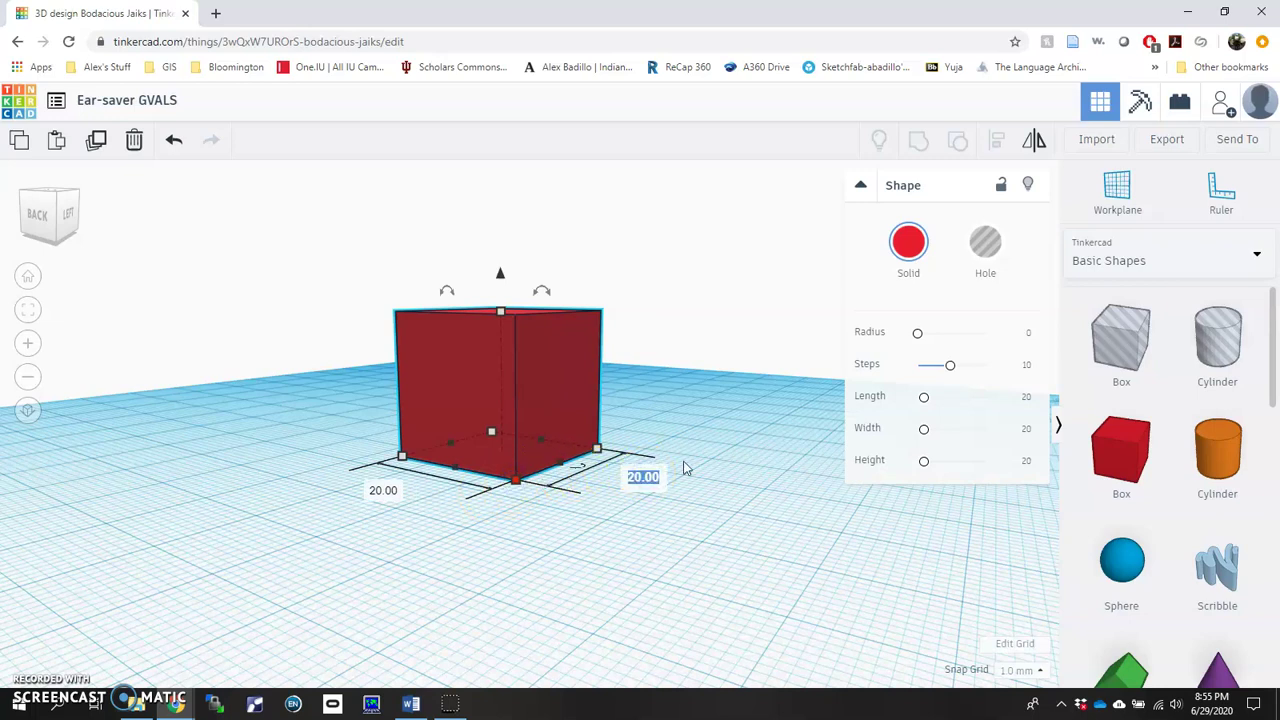
- Resize the box to 30 mm on both sides and 30 mm in height
{"action": "key", "text": "Return"}
{"action": "left_click", "coordinate": [316, 515]}
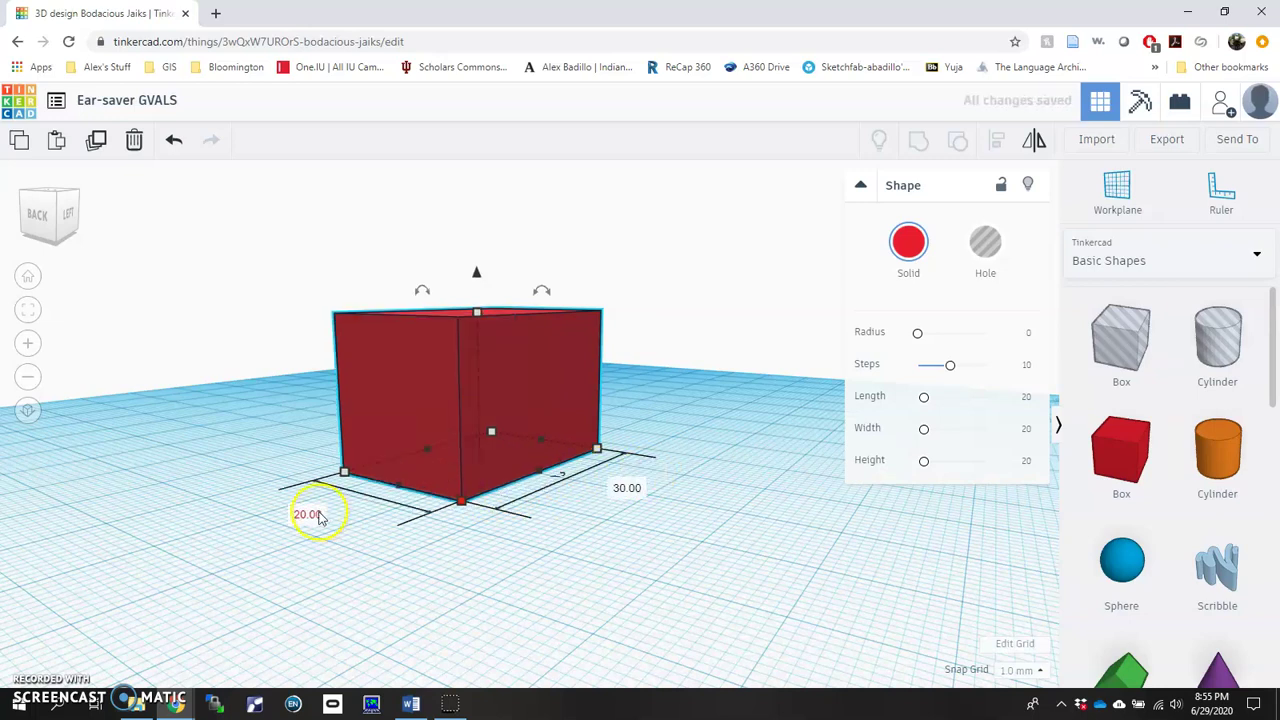
{"action": "key", "text": "Return"}
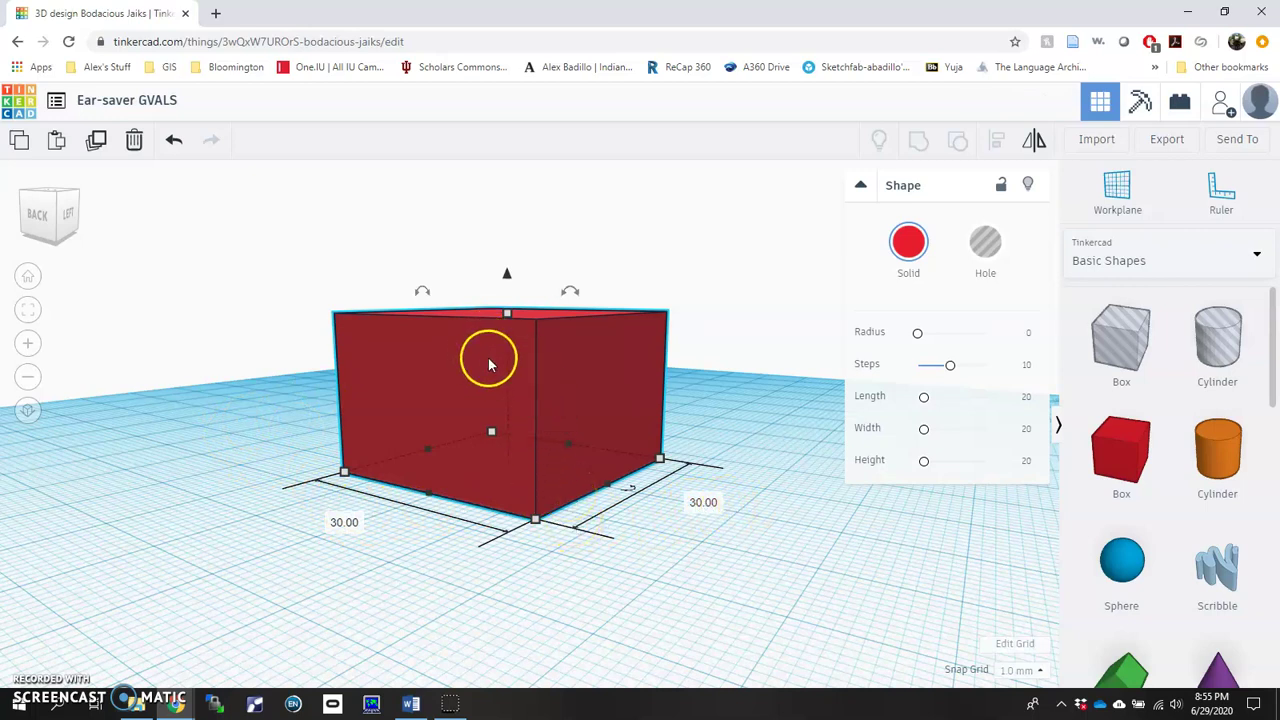
{"action": "mouse_move", "coordinate": [507, 313]}
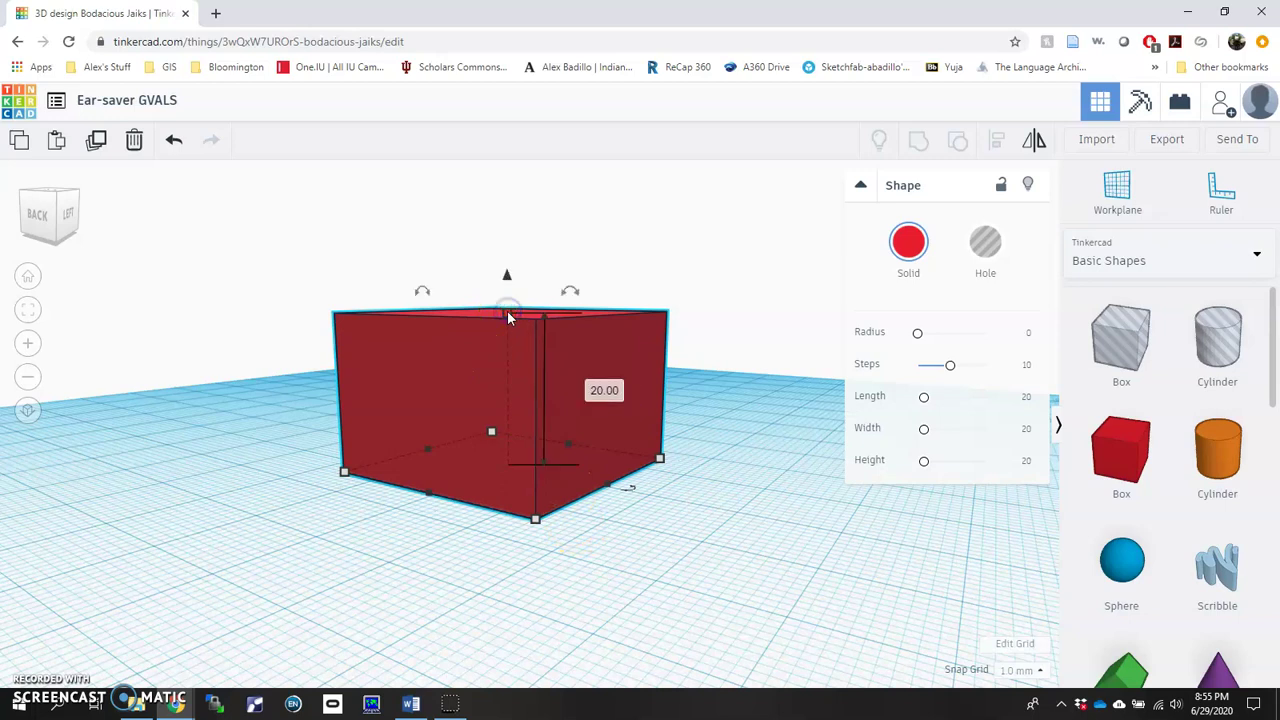
{"action": "left_click", "coordinate": [606, 389]}
{"action": "left_click", "coordinate": [500, 315]}
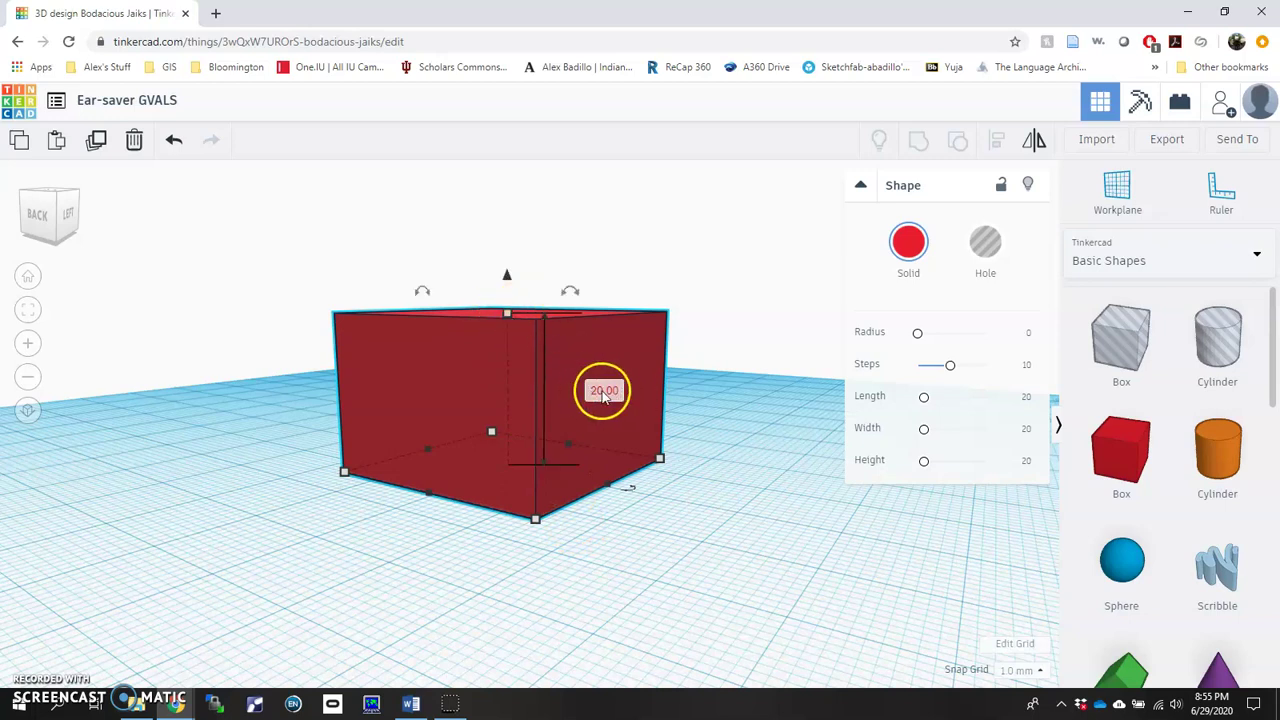
{"action": "left_click", "coordinate": [603, 391]}
{"action": "type", "text": "30"}
{"action": "key", "text": "Return"}
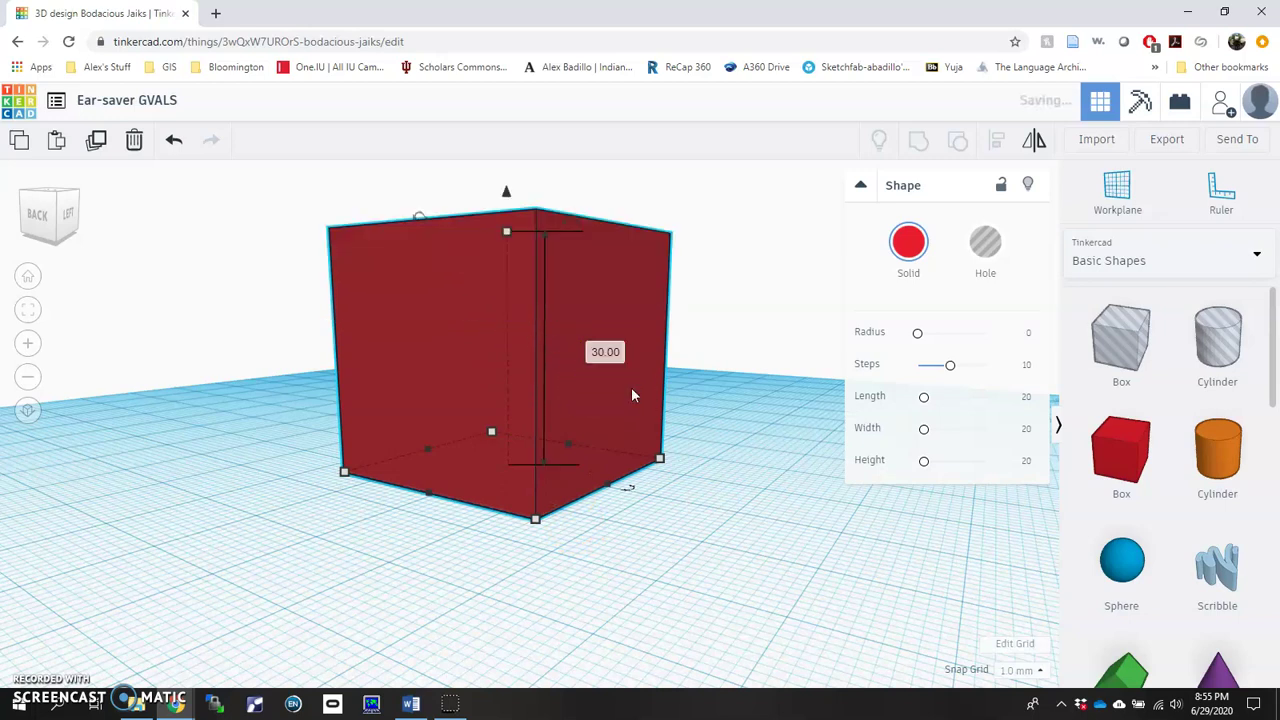
{"action": "right_click_drag", "start_coordinate": [734, 374], "coordinate": [603, 371]}
{"action": "left_click", "coordinate": [603, 371]}
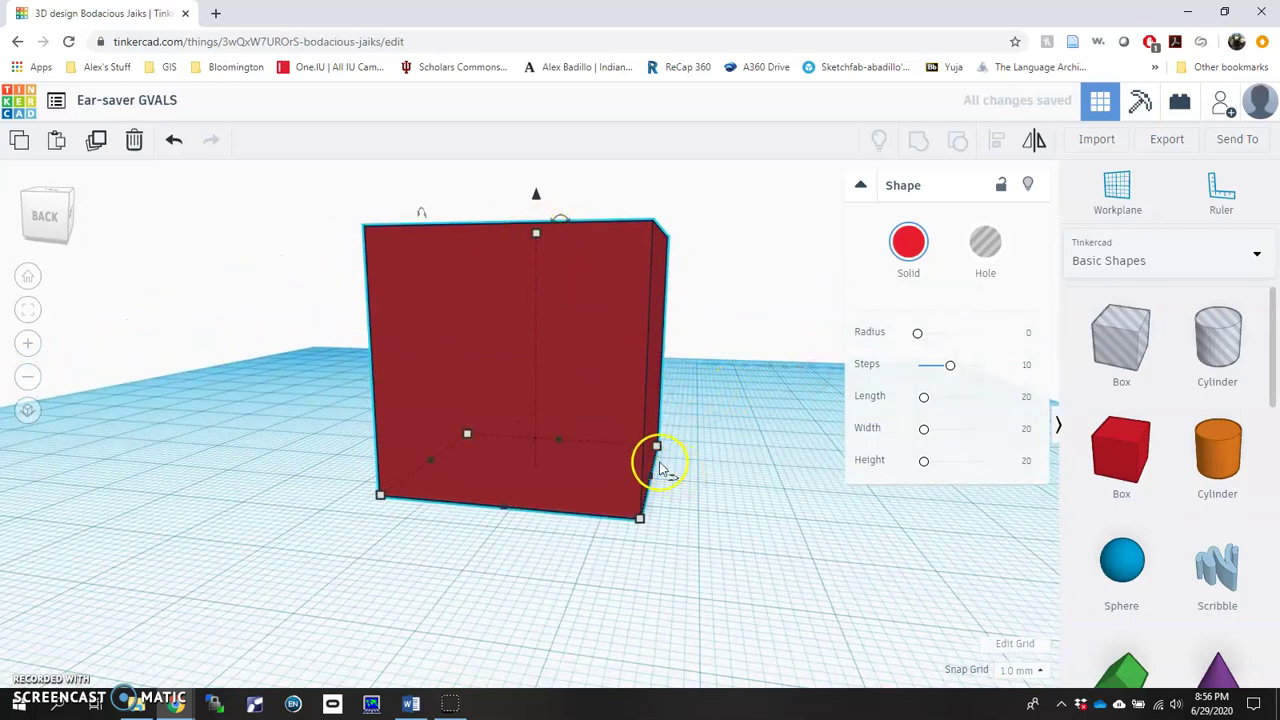
- Widen the box, flatten it into a low block, and move it right across the workplane
{"action": "left_click_drag", "start_coordinate": [640, 523], "coordinate": [688, 538]}
{"action": "left_click_drag", "start_coordinate": [551, 220], "coordinate": [551, 586]}
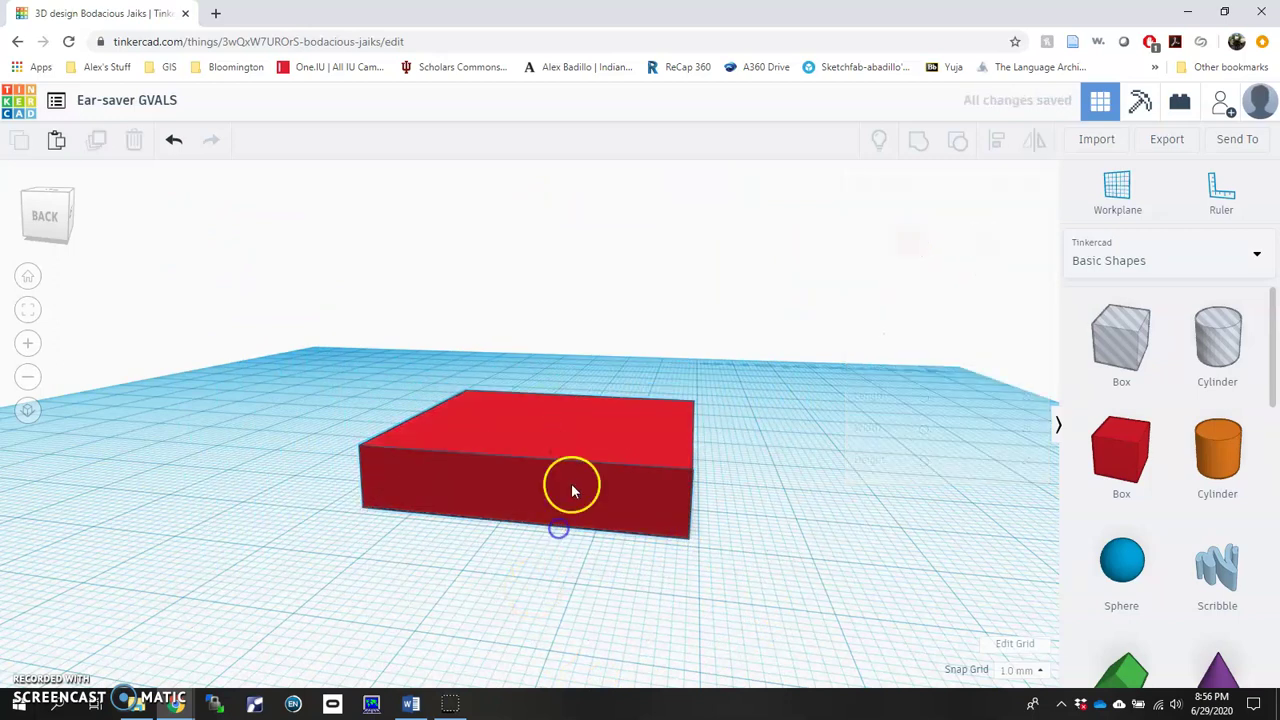
{"action": "left_click_drag", "start_coordinate": [571, 486], "coordinate": [488, 540]}
{"action": "left_click_drag", "start_coordinate": [533, 495], "coordinate": [615, 441]}
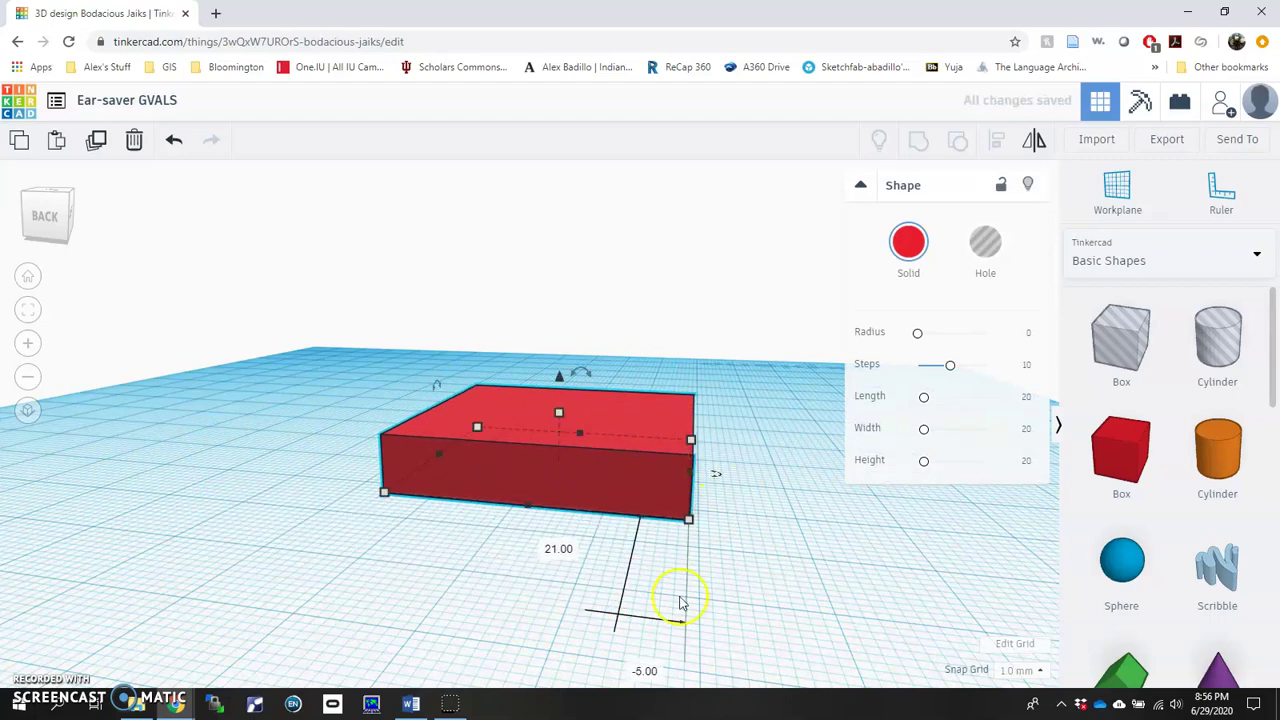
- Round off the box's corners and lengthen it with the Radius and Length sliders
{"action": "right_click_drag", "start_coordinate": [660, 585], "coordinate": [596, 601]}
{"action": "left_click", "coordinate": [626, 466]}
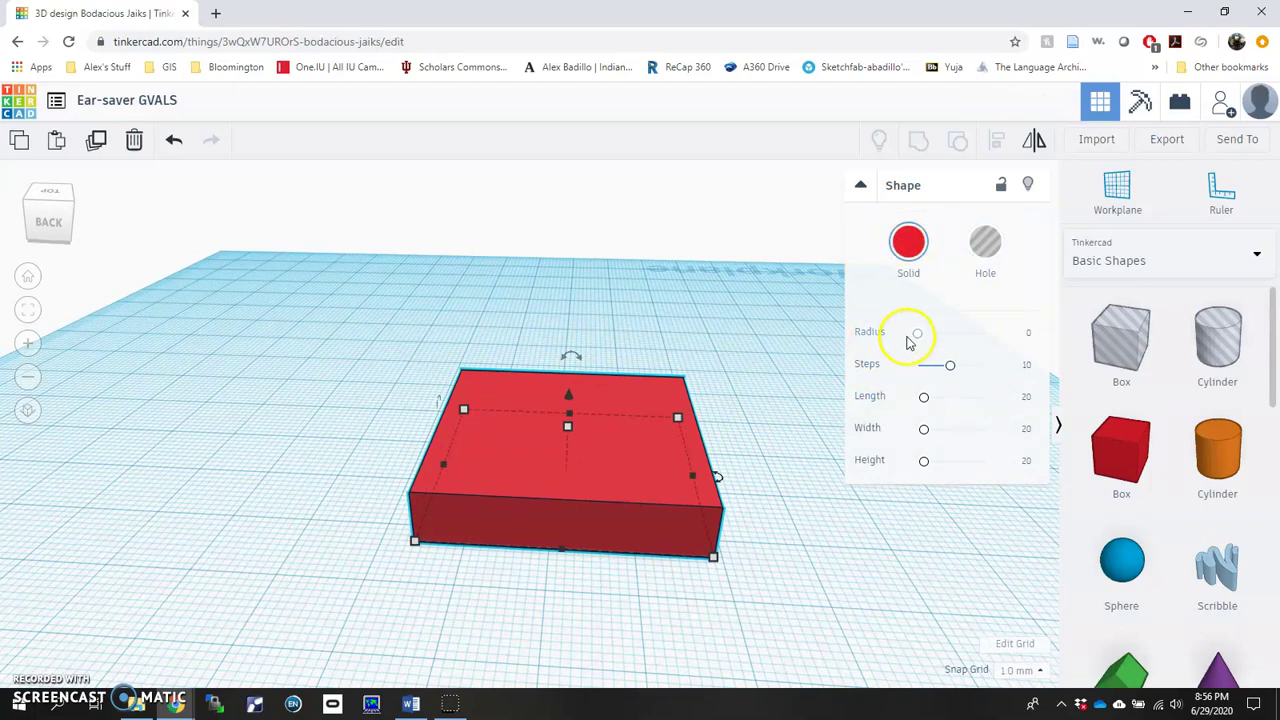
{"action": "mouse_move", "coordinate": [919, 343]}
{"action": "left_mouse_down"}
{"action": "mouse_move", "coordinate": [960, 346]}
{"action": "mouse_move", "coordinate": [936, 340]}
{"action": "left_mouse_up"}
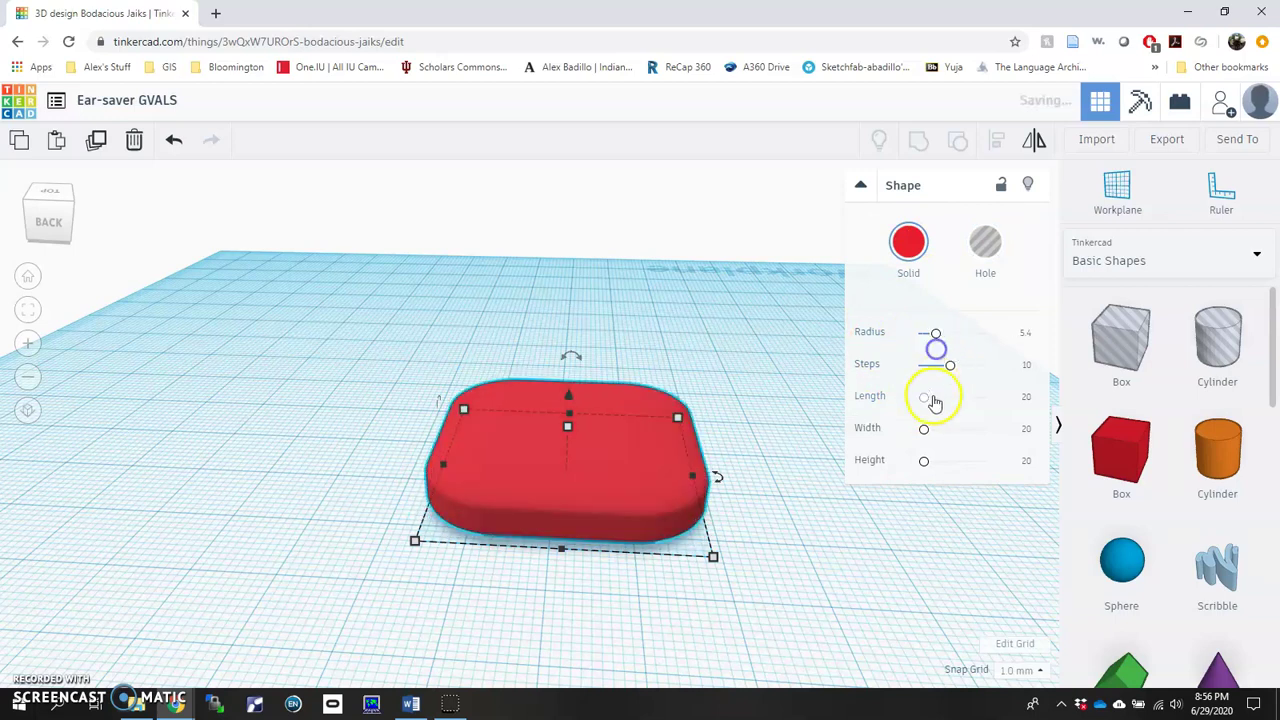
{"action": "mouse_move", "coordinate": [932, 400]}
{"action": "left_mouse_down"}
{"action": "mouse_move", "coordinate": [951, 400]}
{"action": "mouse_move", "coordinate": [925, 398]}
{"action": "left_mouse_up"}
- Delete the practice box, leaving the workplane empty
{"action": "left_click", "coordinate": [609, 462]}
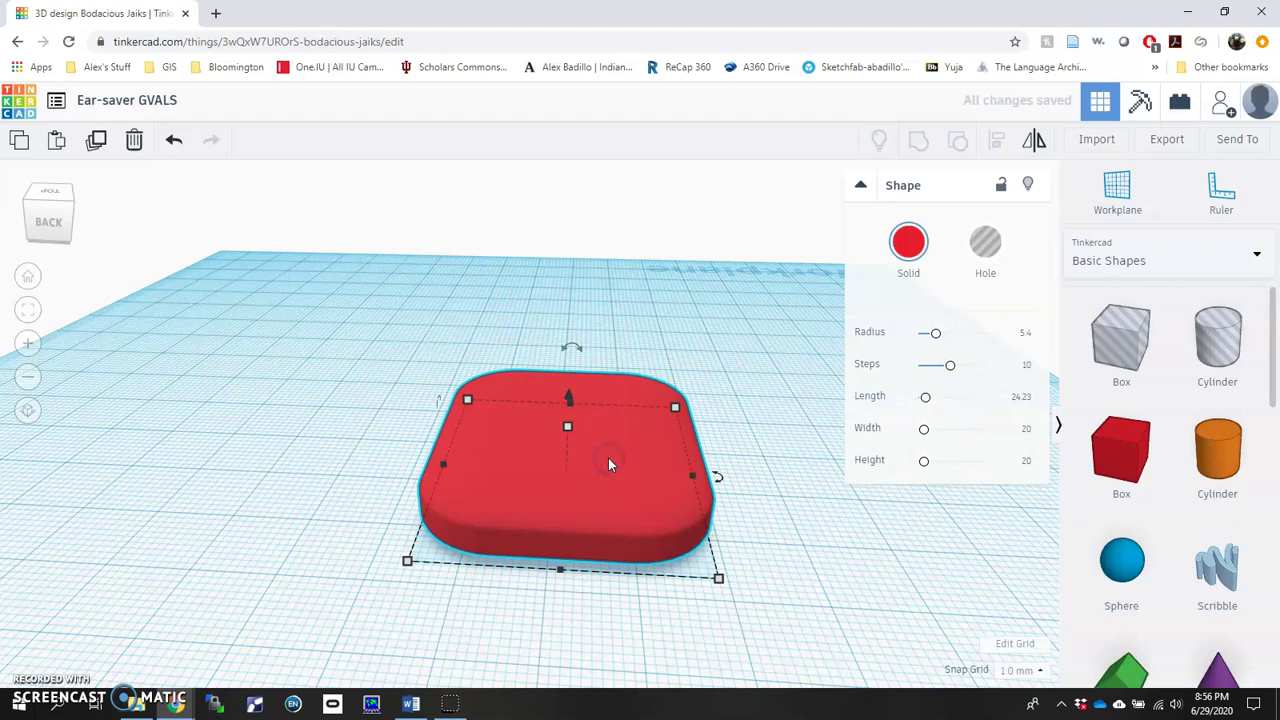
{"action": "key", "text": "Delete"}
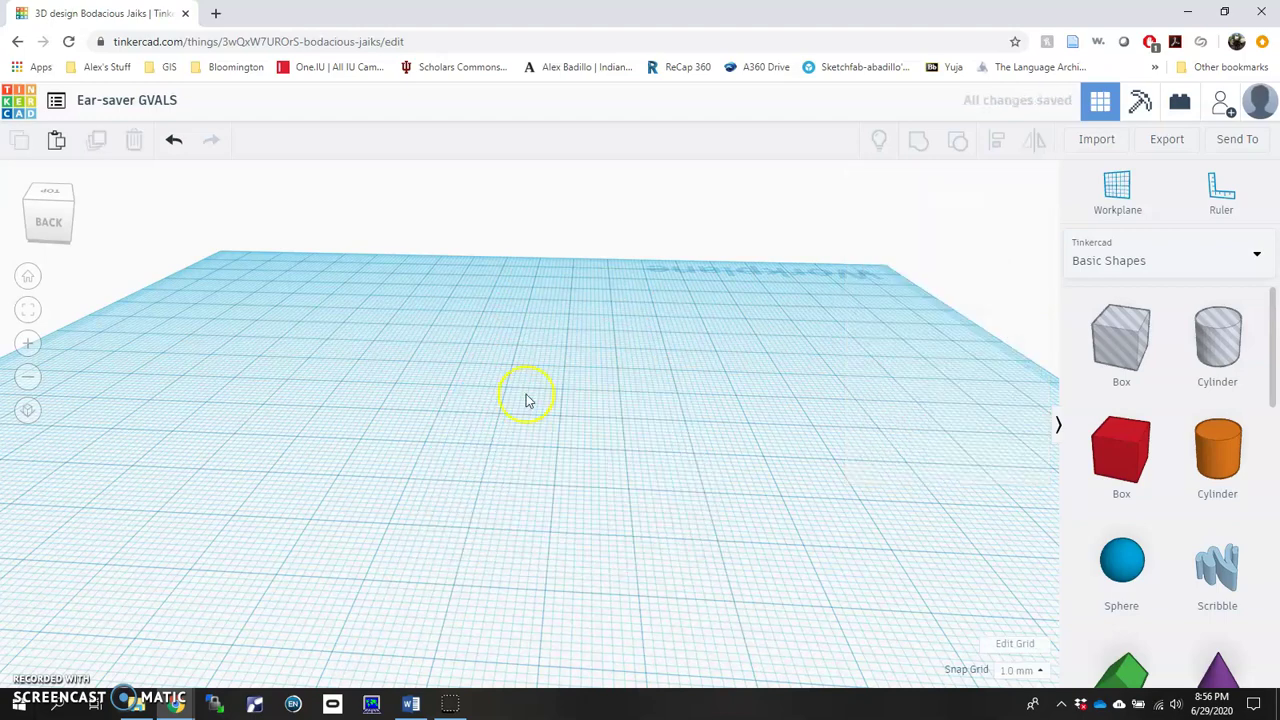
{"action": "right_click_drag", "start_coordinate": [527, 400], "coordinate": [530, 449]}
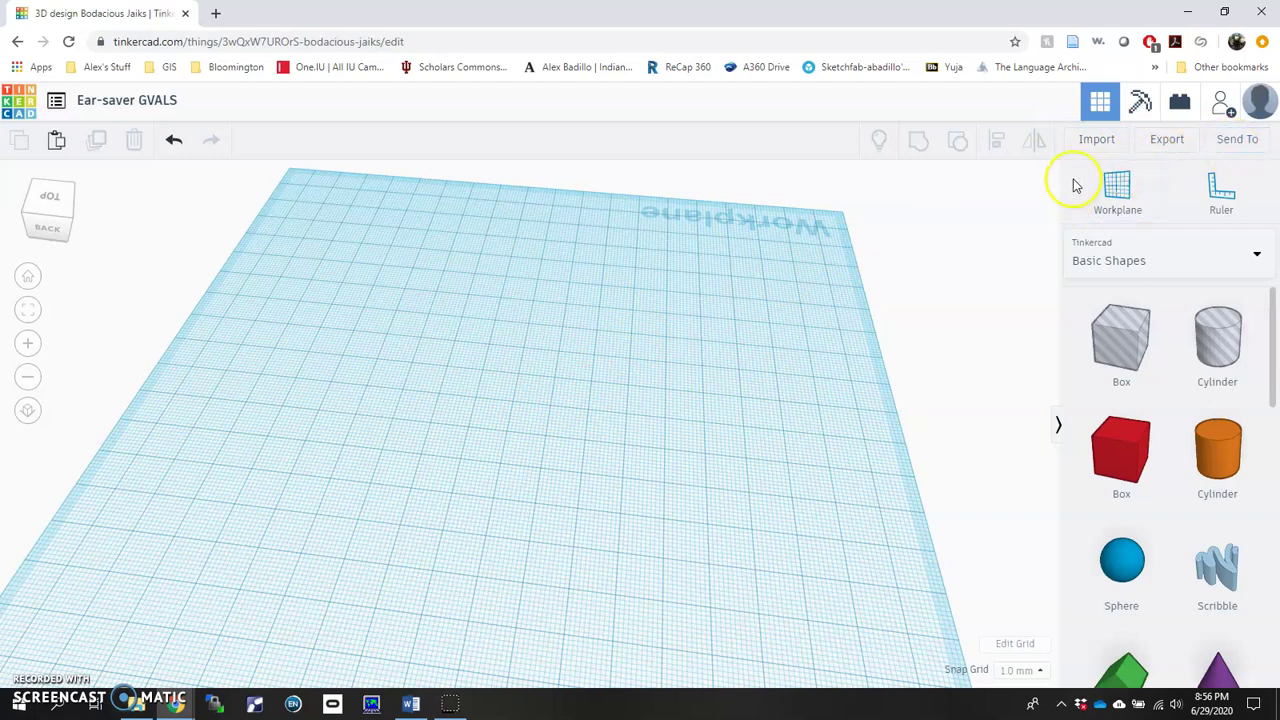
- Import Surgical_Mask_Strap_Remix_0.stl from the Downloads folder at scale 100
{"action": "left_click", "coordinate": [1094, 143]}
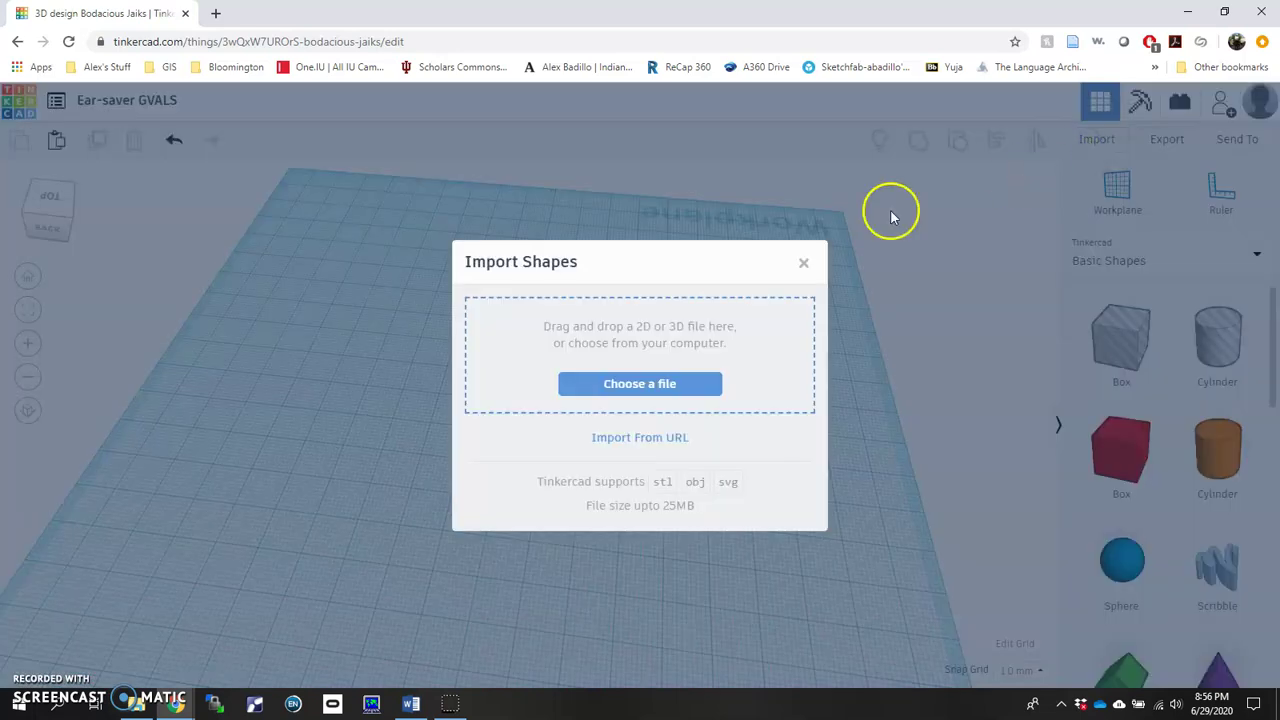
{"action": "left_click", "coordinate": [646, 386]}
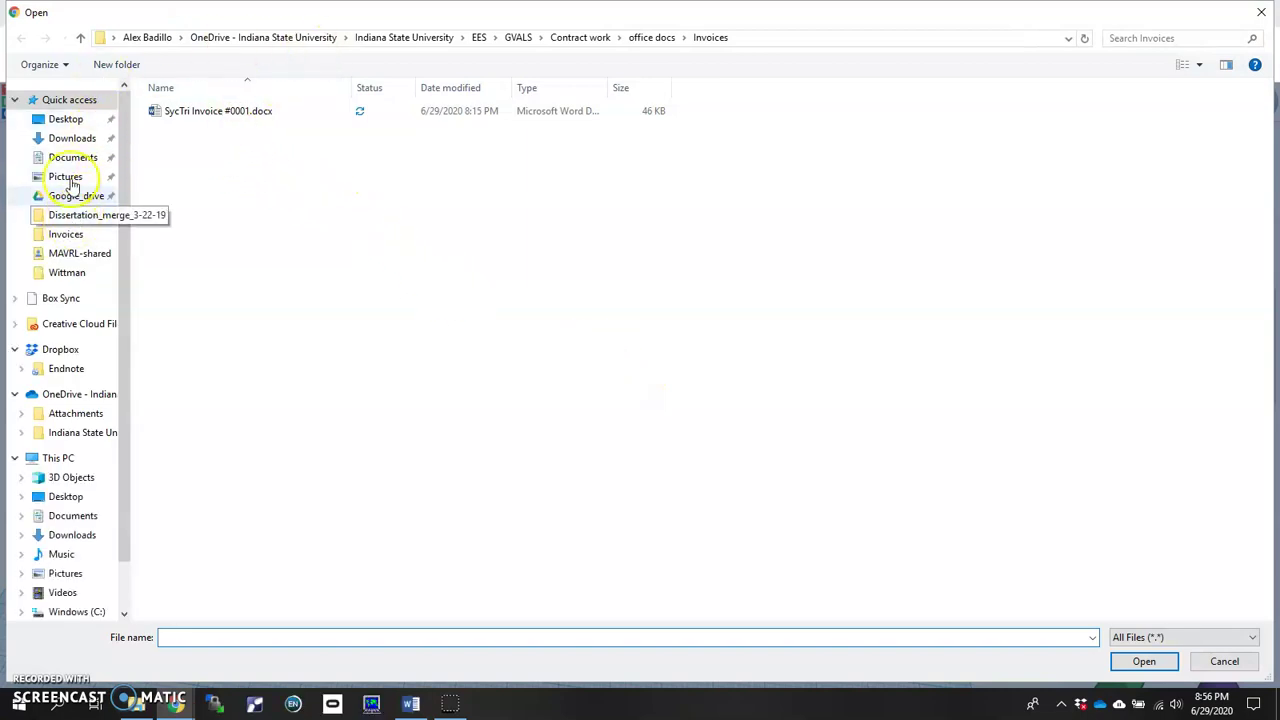
{"action": "left_click", "coordinate": [70, 138]}
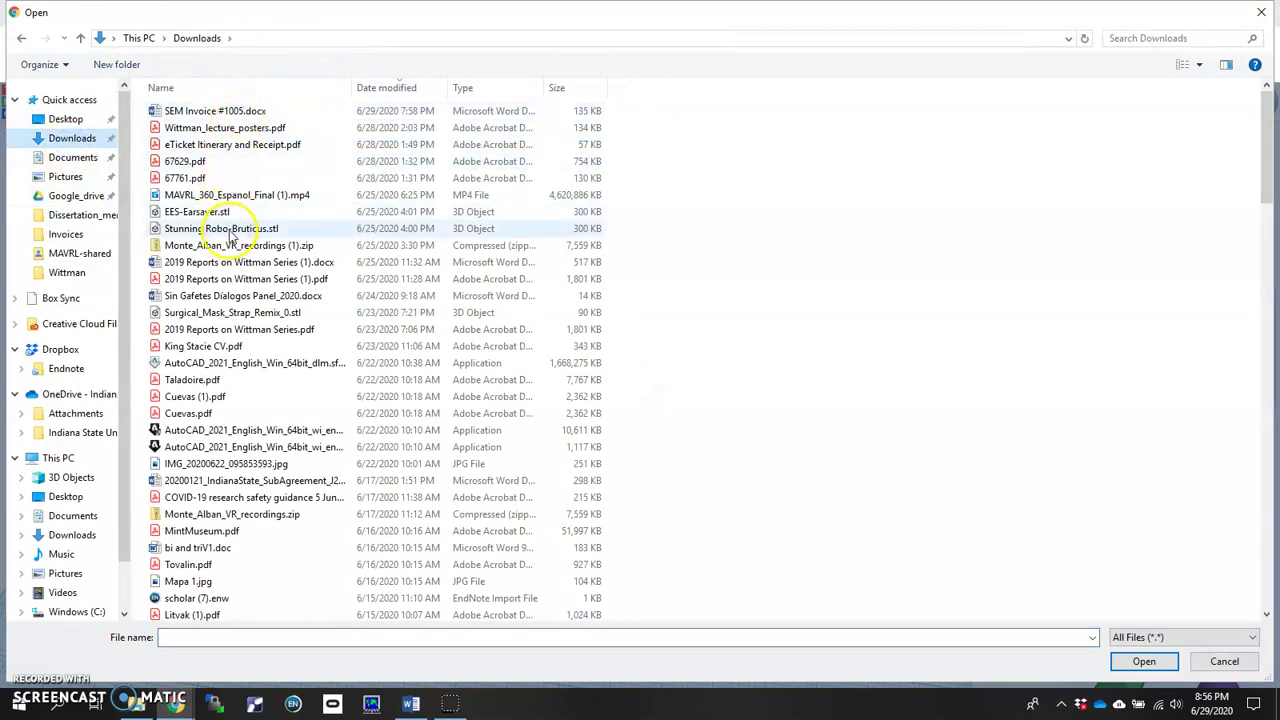
{"action": "left_click", "coordinate": [235, 314]}
{"action": "left_click", "coordinate": [1143, 662]}
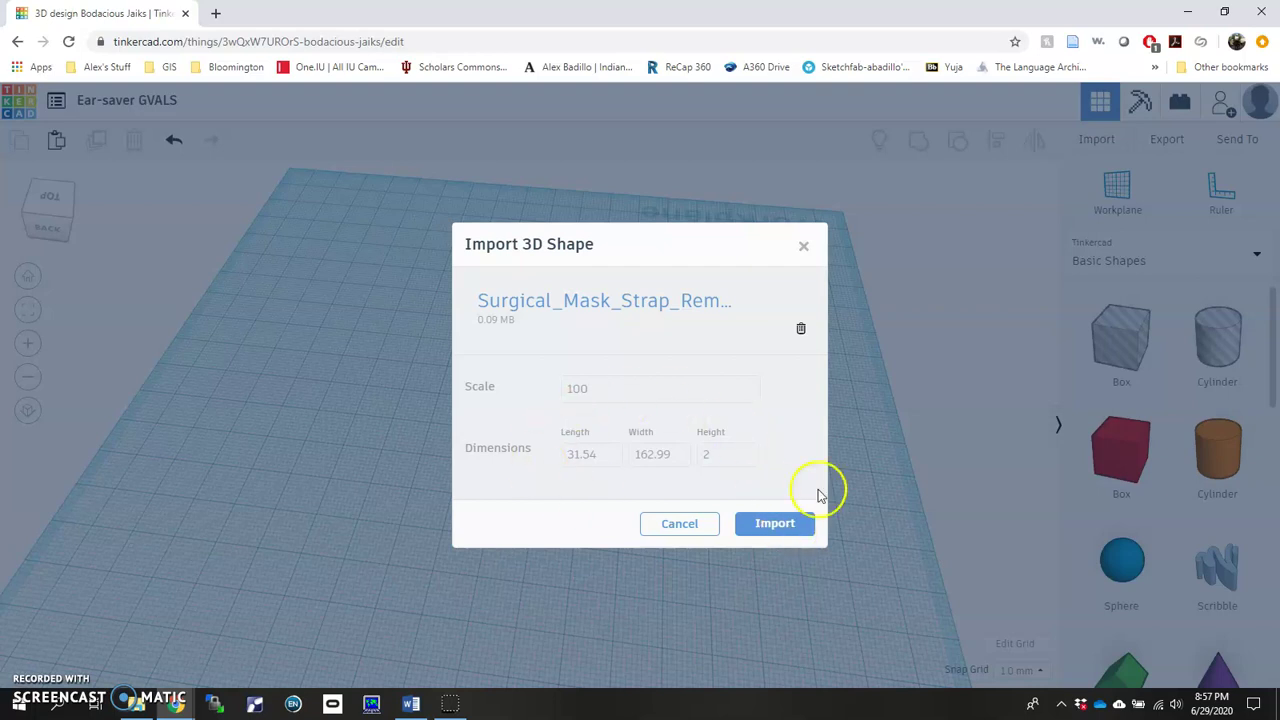
{"action": "left_click", "coordinate": [806, 528]}
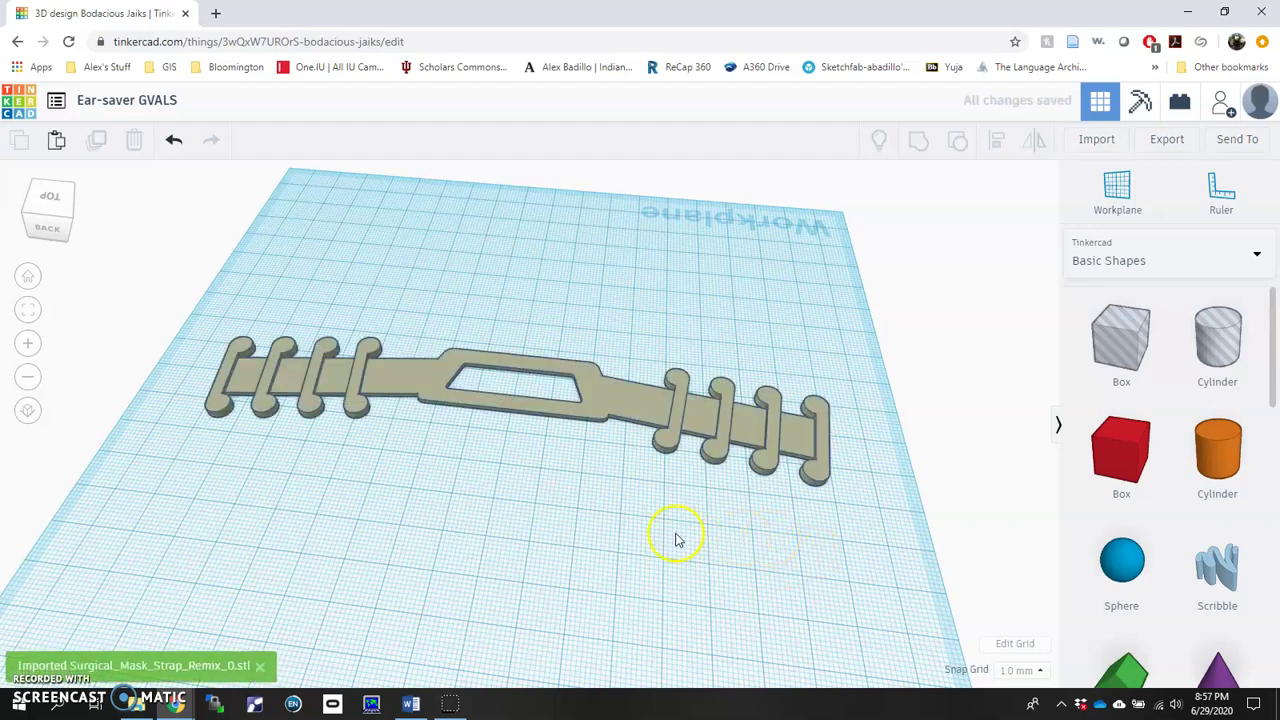
- Orbit to look straight down on the strap and zoom out to show the whole workplane
{"action": "mouse_move", "coordinate": [468, 535]}
{"action": "right_mouse_down"}
{"action": "mouse_move", "coordinate": [474, 586]}
{"action": "mouse_move", "coordinate": [491, 586]}
{"action": "right_mouse_up"}
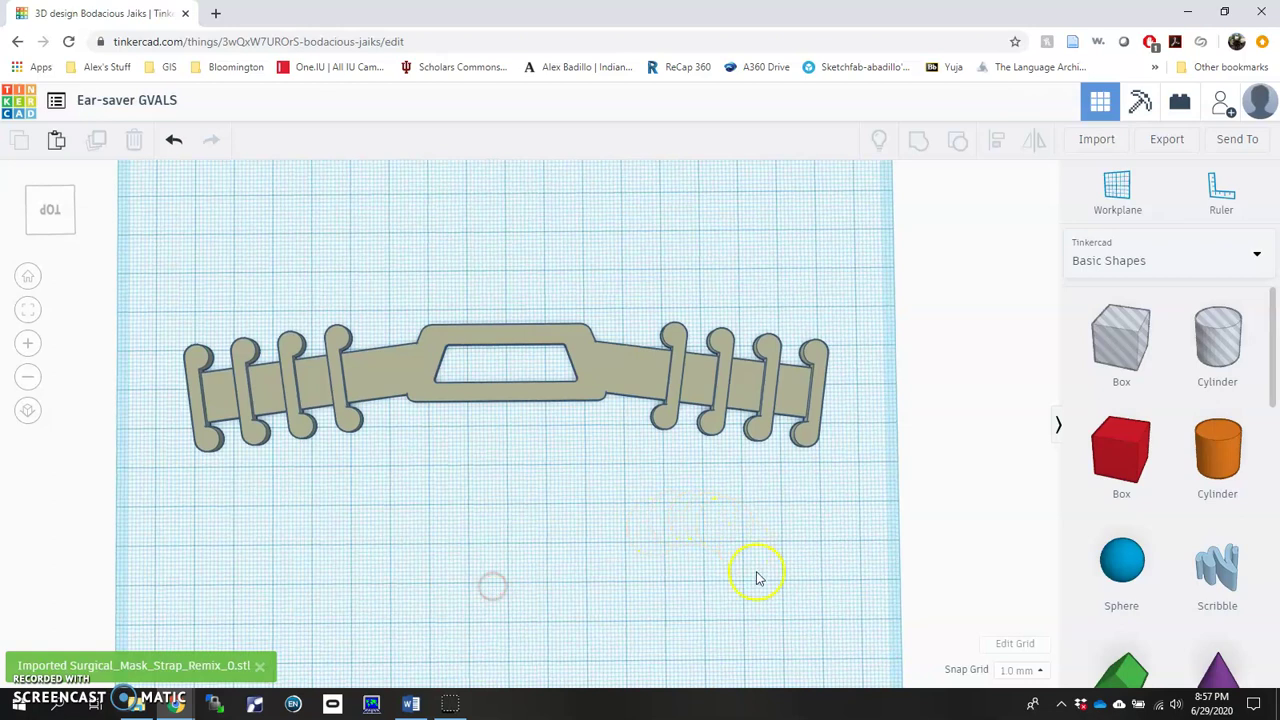
{"action": "scroll", "coordinate": [457, 503], "scroll_direction": "down", "scroll_amount": 4}
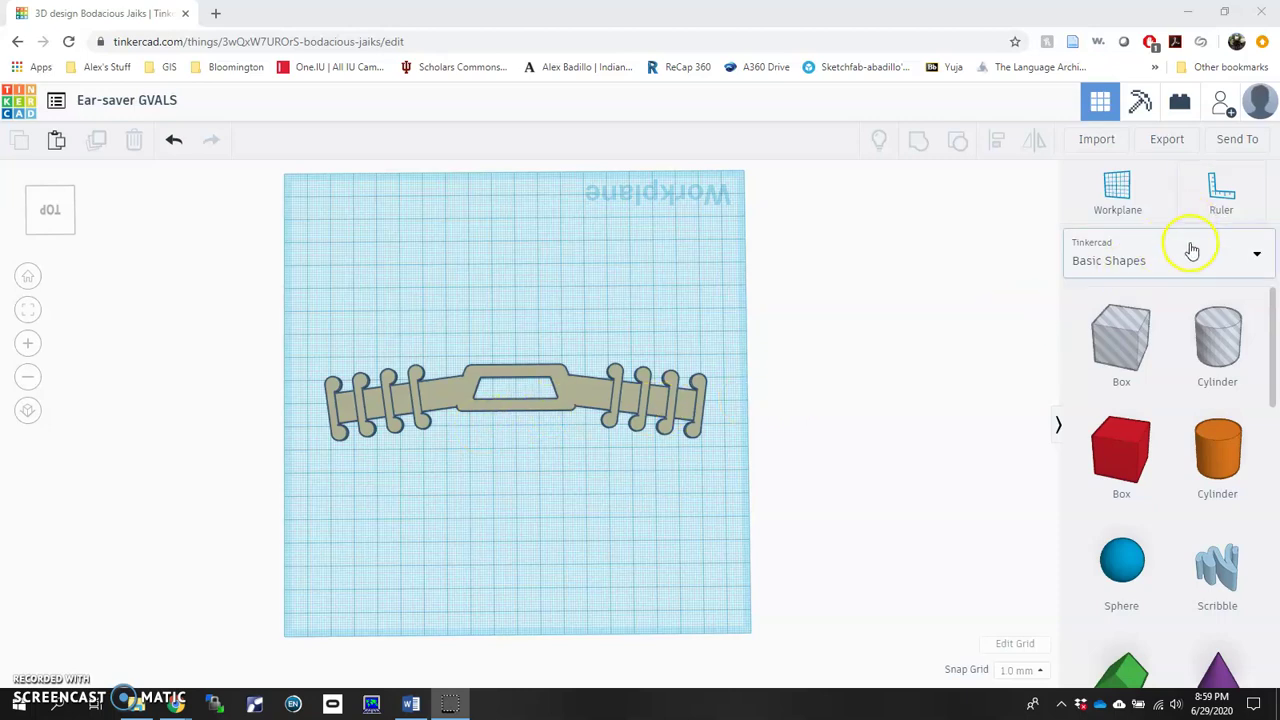
- Switch the shape library to Text and numbers and place a Text shape above the strap
{"action": "left_click", "coordinate": [1257, 260]}
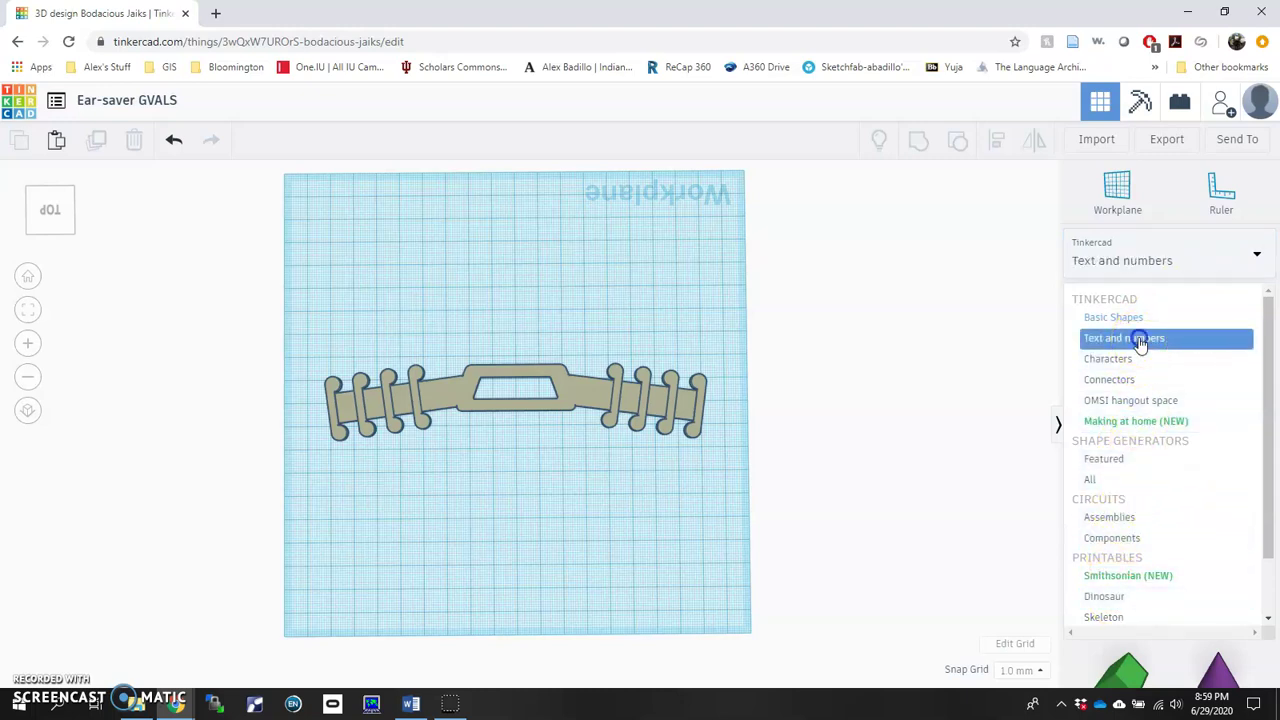
{"action": "left_click", "coordinate": [1140, 343]}
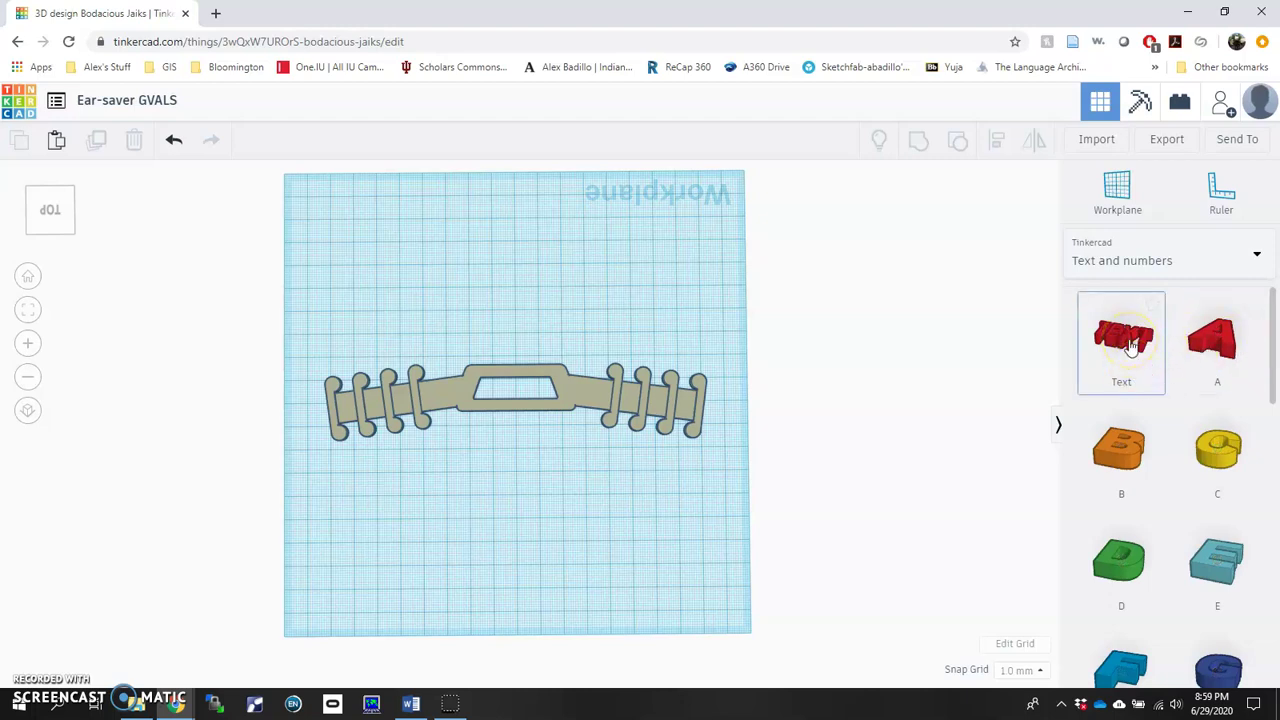
{"action": "left_click_drag", "start_coordinate": [1130, 345], "coordinate": [519, 308]}
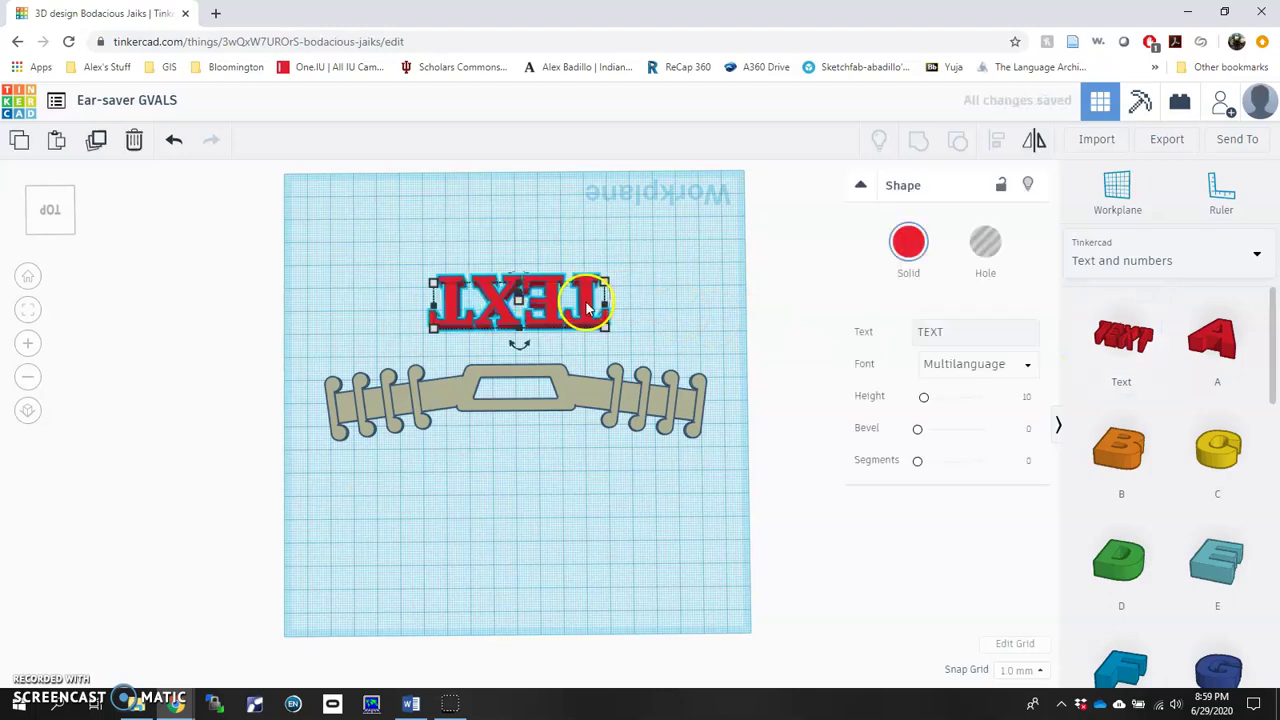
- Rotate the TEXT shape 180° so its lettering reads correctly from above
{"action": "left_click", "coordinate": [519, 345]}
{"action": "left_click", "coordinate": [524, 346]}
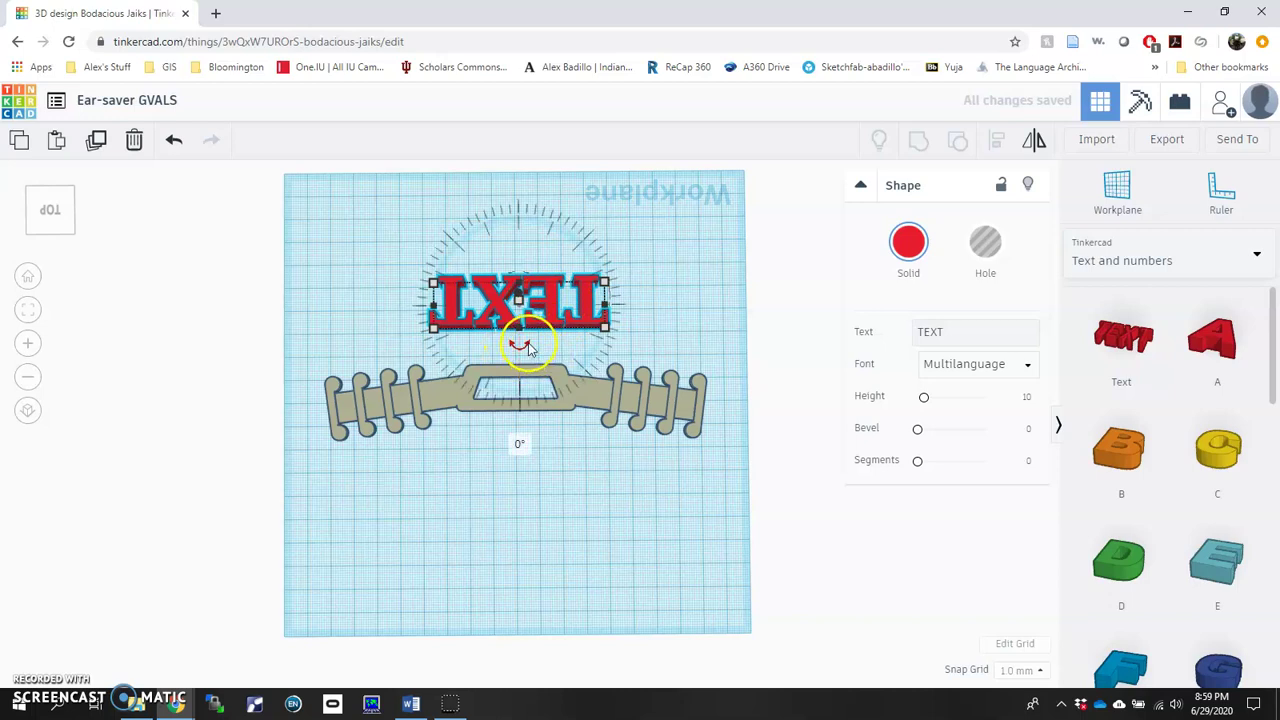
{"action": "mouse_move", "coordinate": [529, 346]}
{"action": "left_mouse_down"}
{"action": "mouse_move", "coordinate": [406, 309]}
{"action": "mouse_move", "coordinate": [423, 234]}
{"action": "mouse_move", "coordinate": [531, 243]}
{"action": "mouse_move", "coordinate": [521, 347]}
{"action": "mouse_move", "coordinate": [514, 338]}
{"action": "left_mouse_up"}
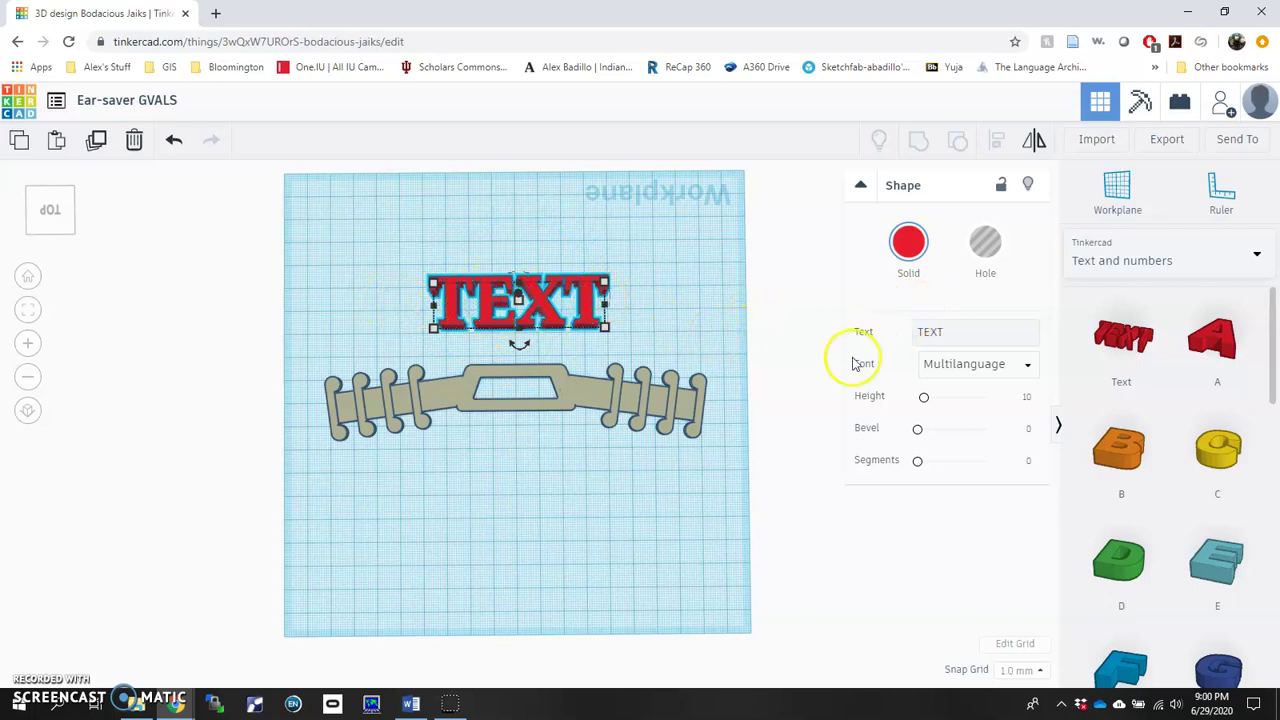
- Replace the shape's wording 'TEXT' with 'GVALS' in the Shape panel's Text field
{"action": "left_click", "coordinate": [922, 330]}
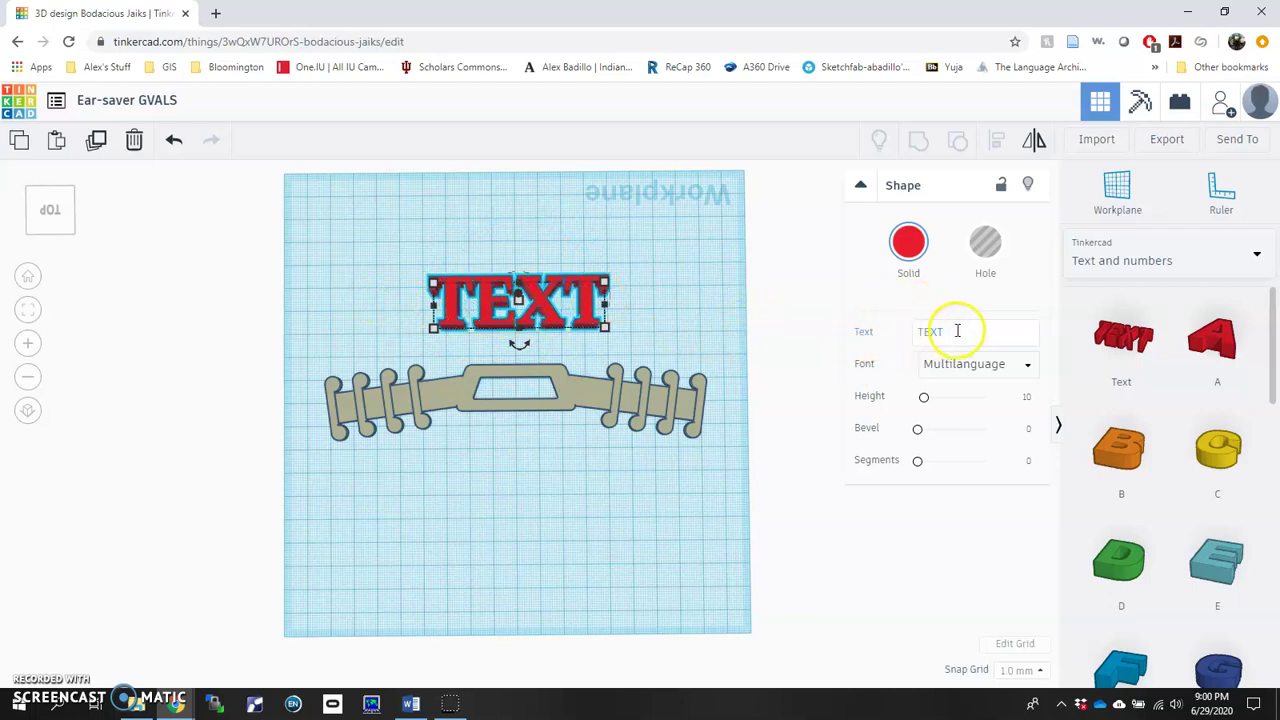
{"action": "left_click", "coordinate": [957, 331]}
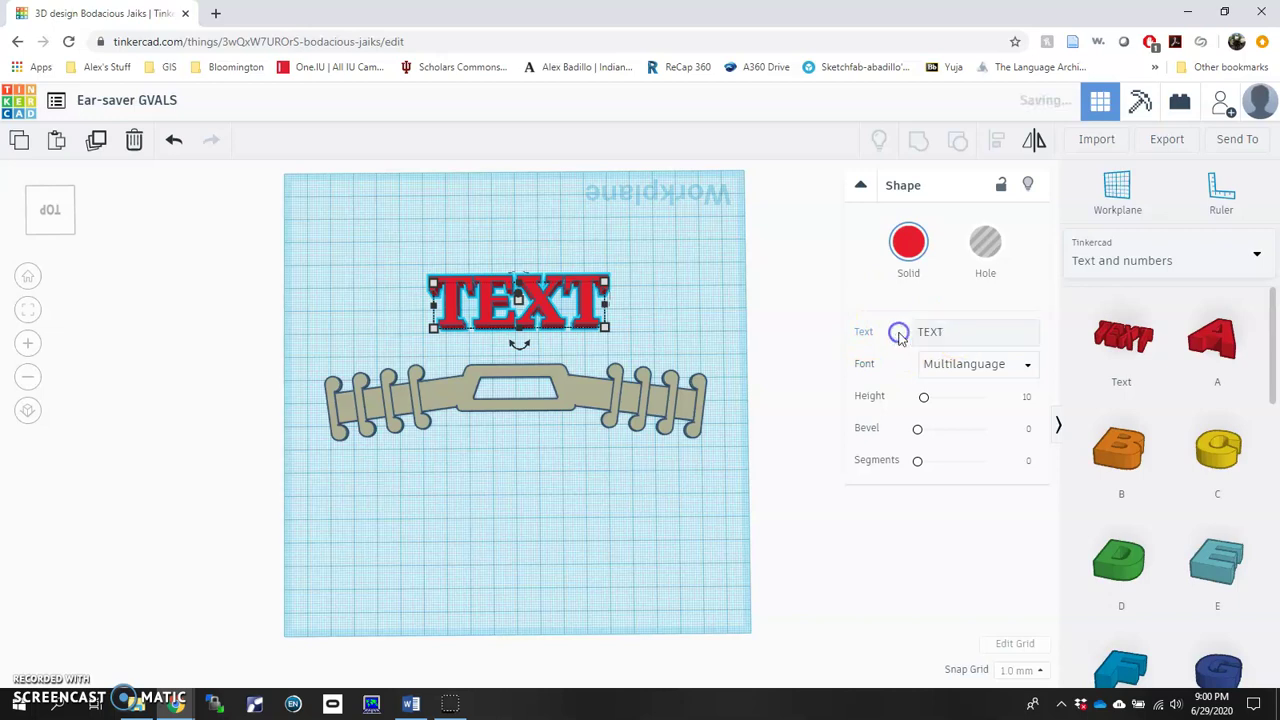
{"action": "left_click", "coordinate": [957, 334]}
{"action": "double_click", "coordinate": [930, 332]}
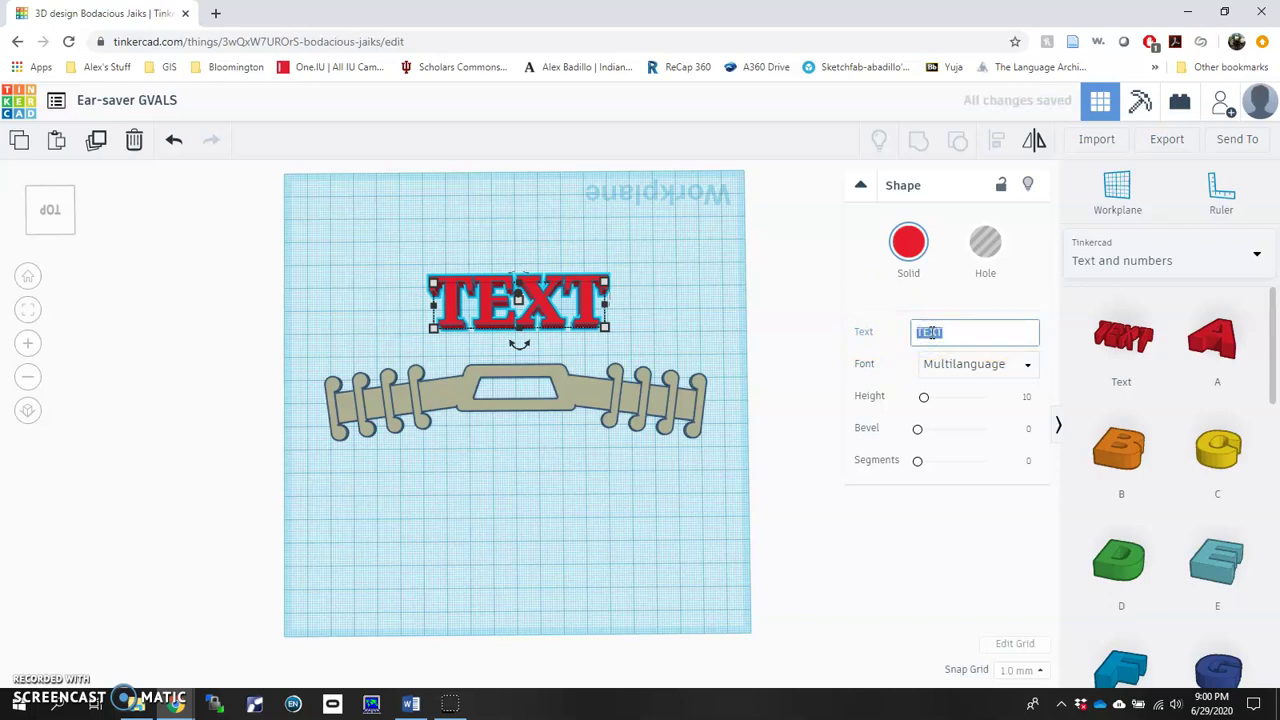
{"action": "type", "text": "GVALS"}
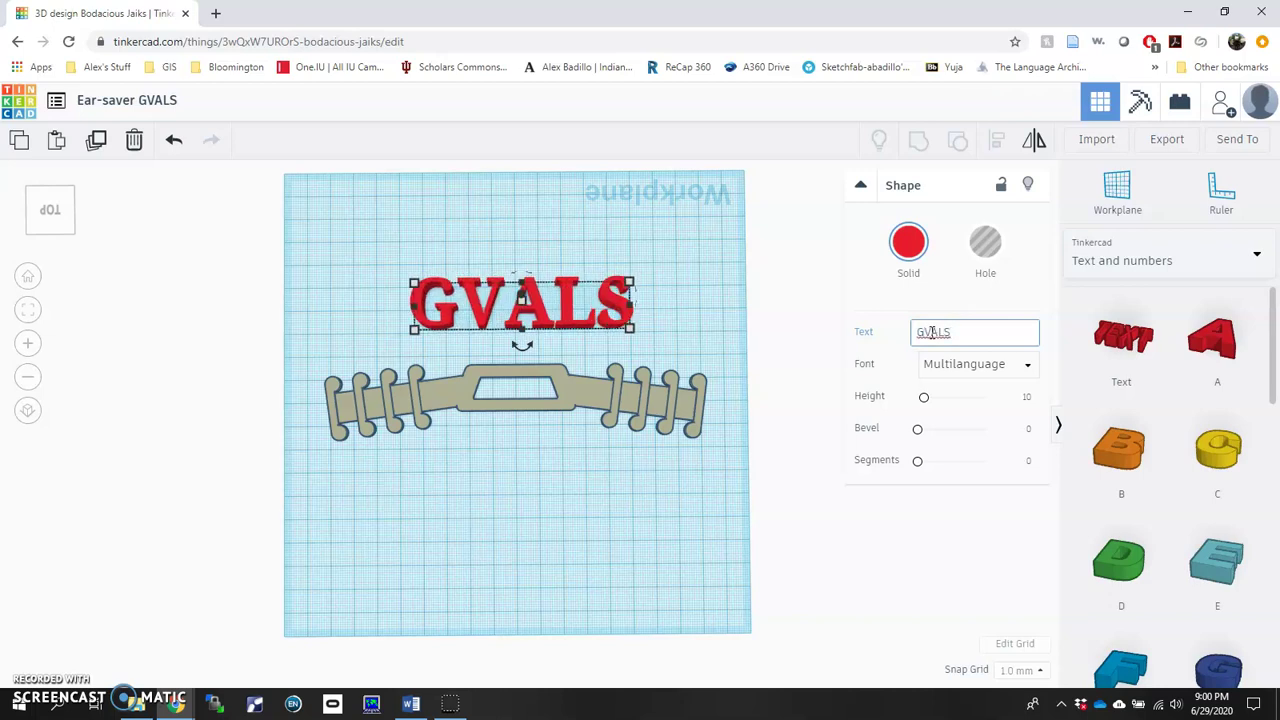
{"action": "left_click", "coordinate": [434, 400]}
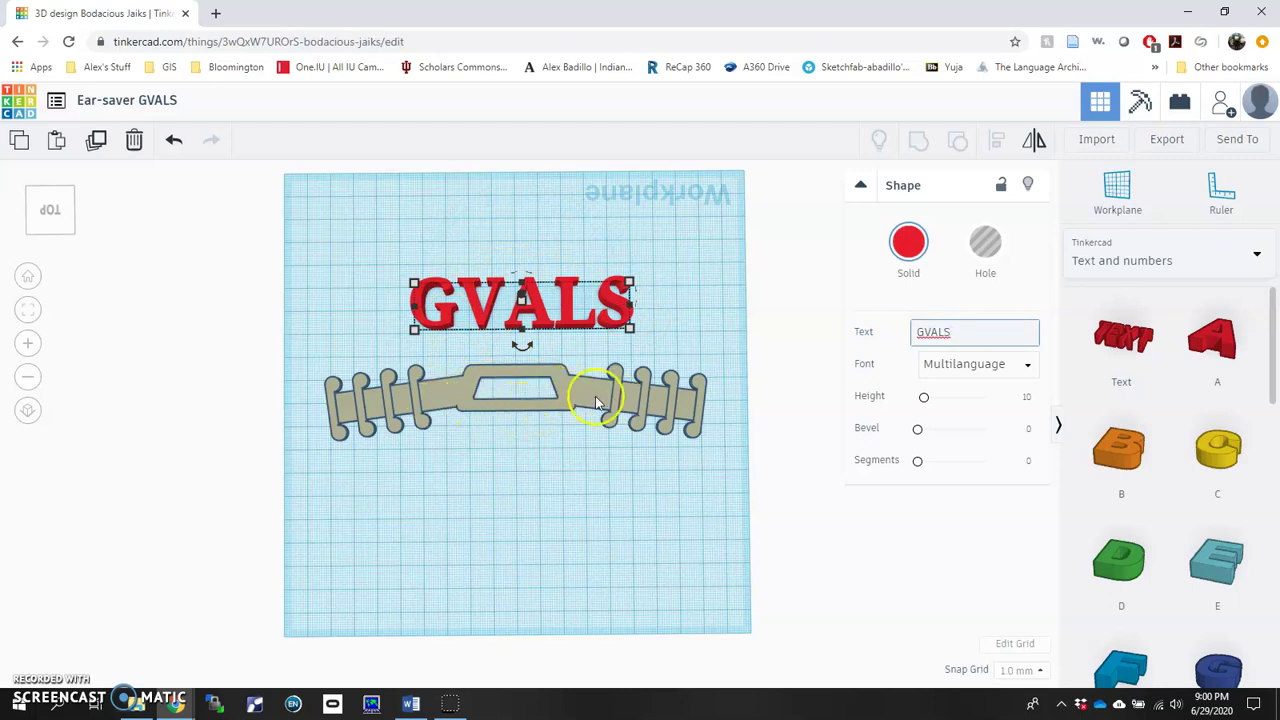
{"action": "left_click", "coordinate": [930, 332]}
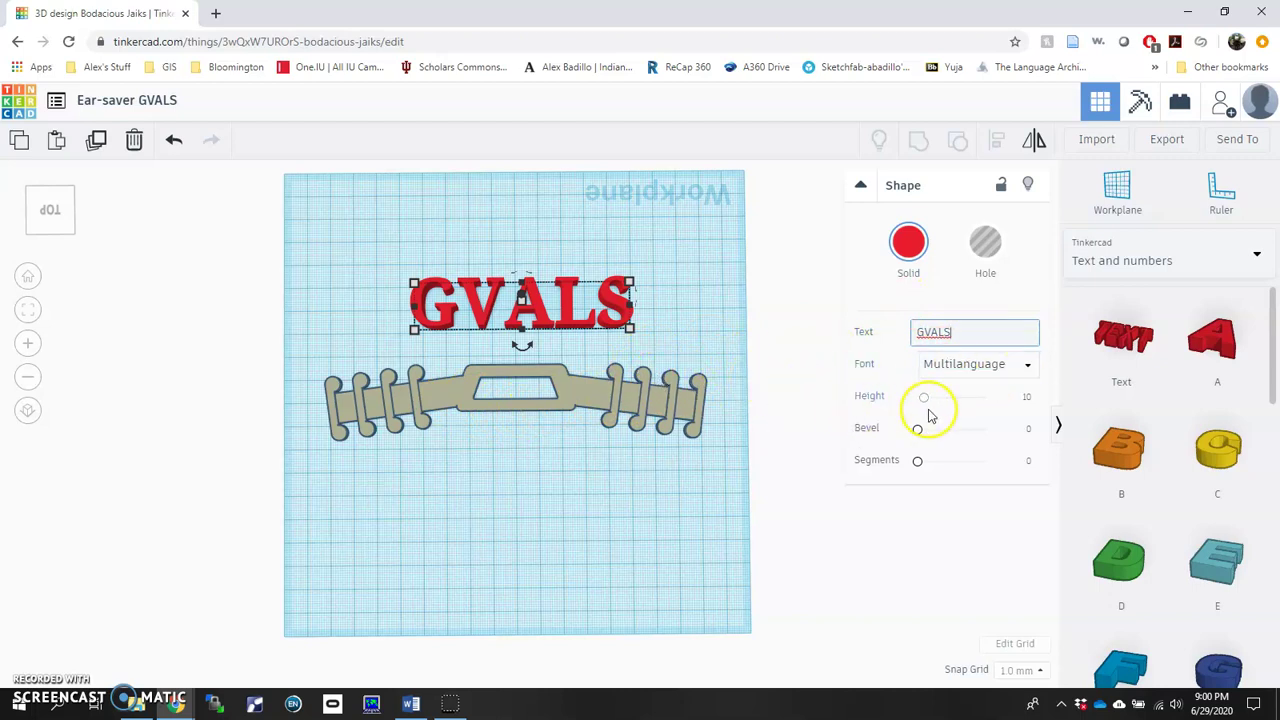
- Scale the GVALS text down to 21.70 mm wide using its corner handle
{"action": "mouse_move", "coordinate": [628, 285]}
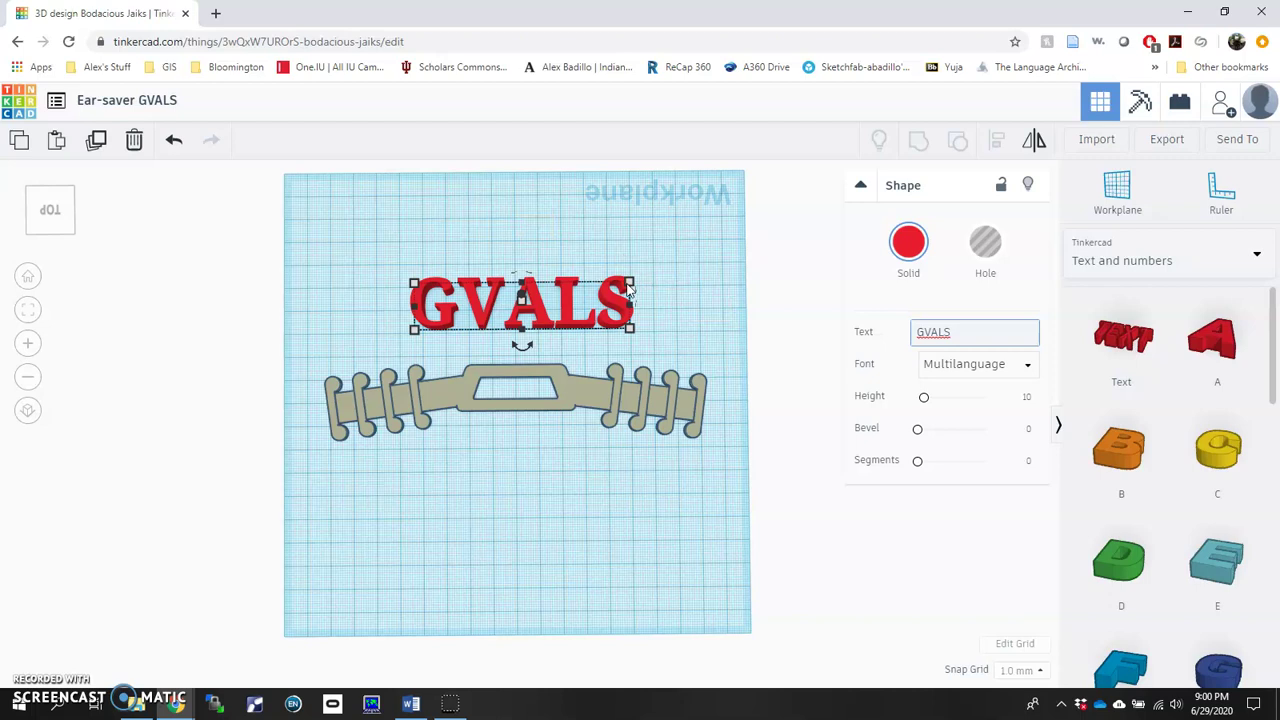
{"action": "left_click", "coordinate": [629, 284]}
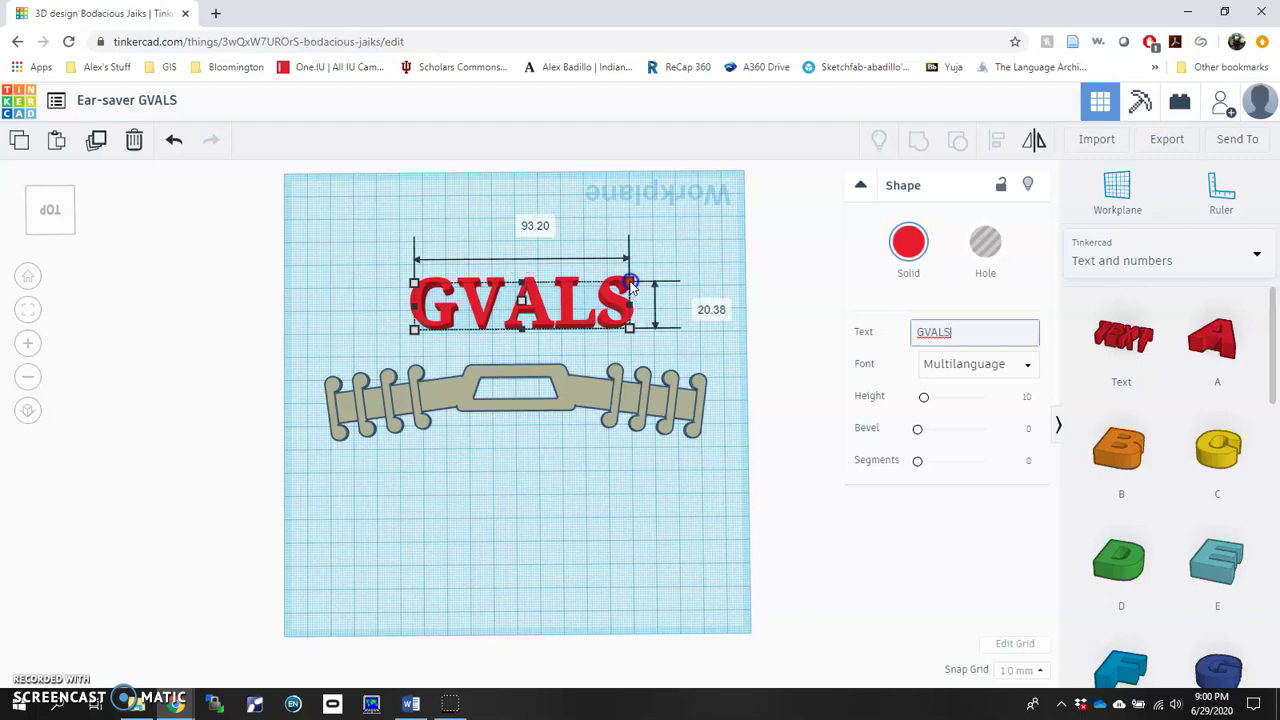
{"action": "left_click_drag", "start_coordinate": [628, 287], "coordinate": [604, 398]}
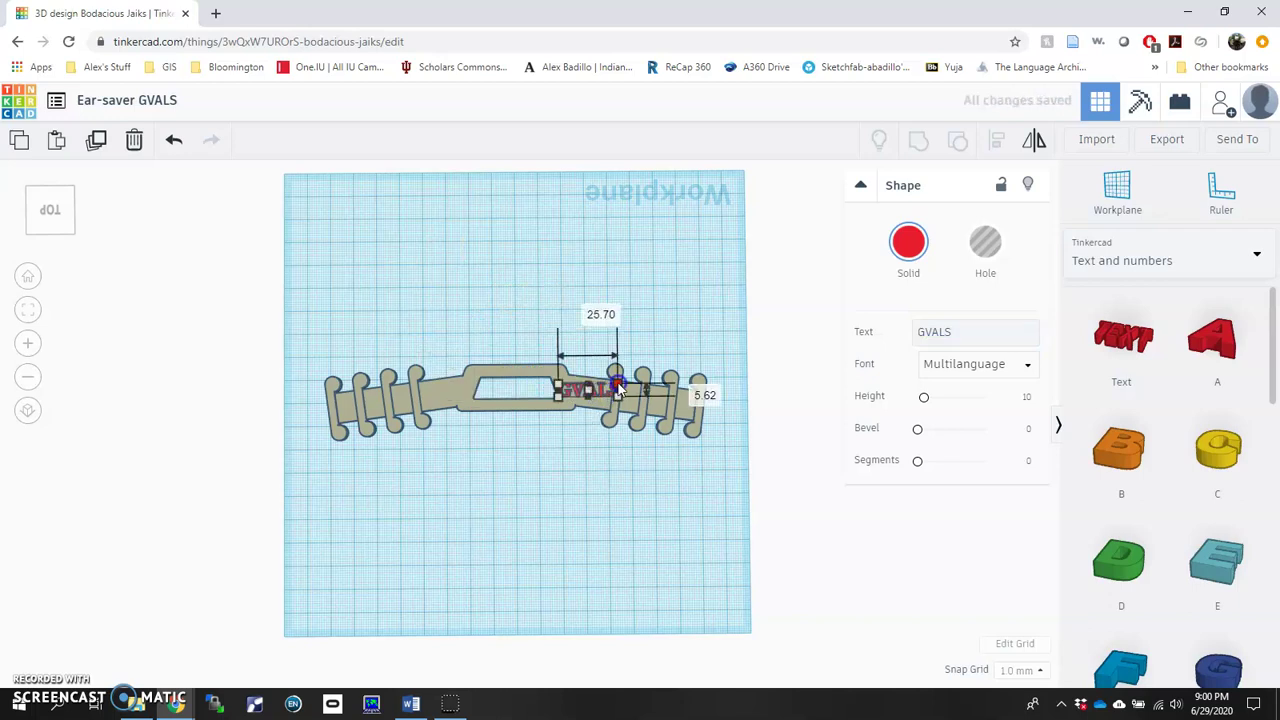
{"action": "left_click_drag", "start_coordinate": [617, 392], "coordinate": [607, 390]}
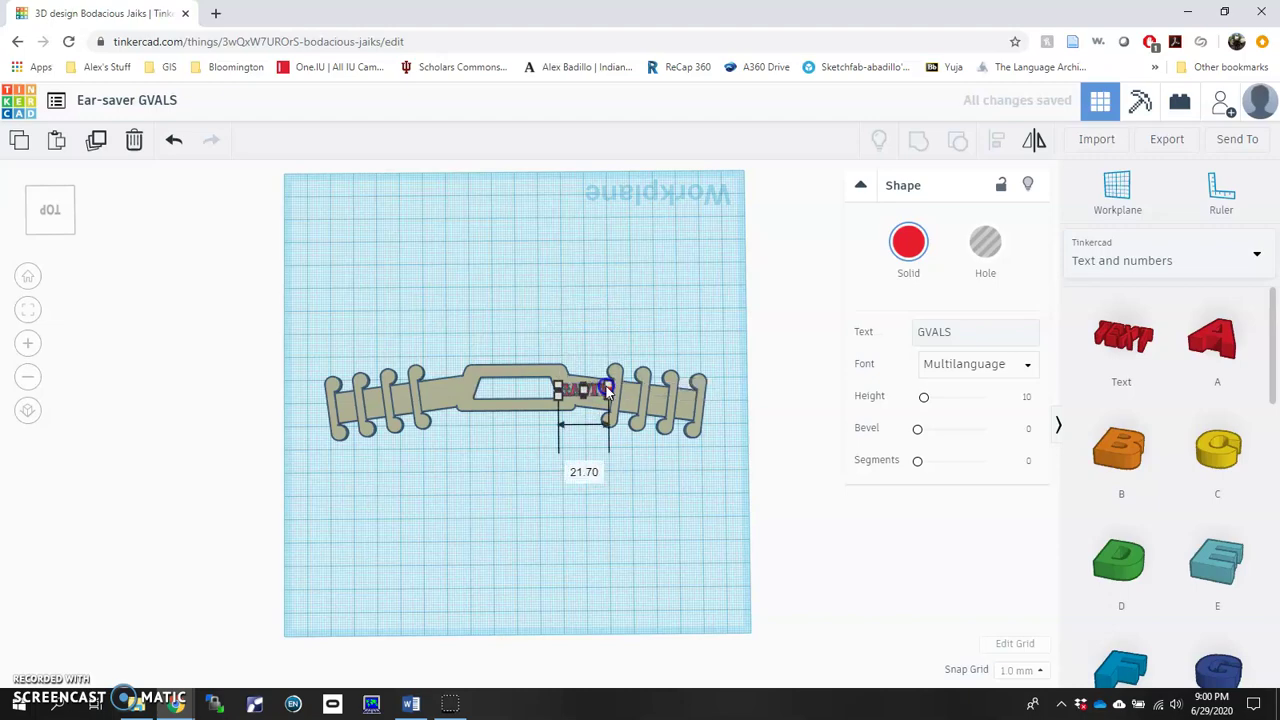
{"action": "scroll", "coordinate": [575, 380], "scroll_direction": "up", "scroll_amount": 5}
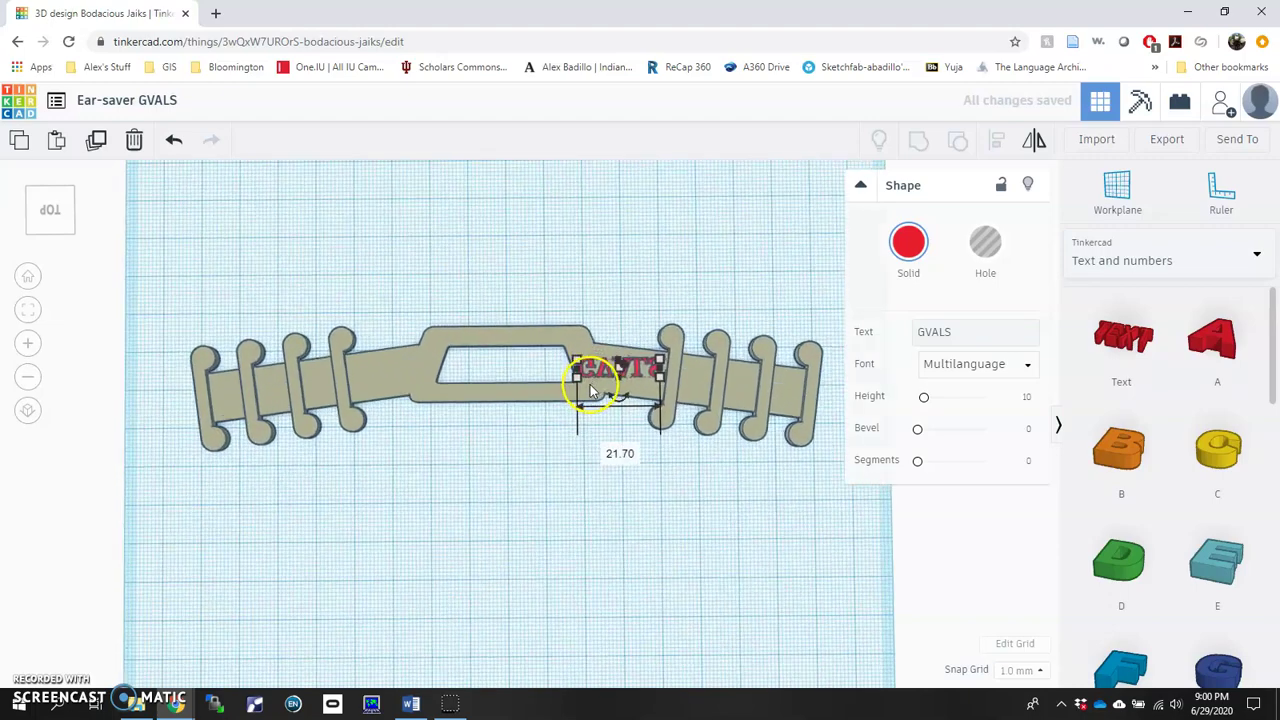
{"action": "scroll", "coordinate": [530, 422], "scroll_direction": "up", "scroll_amount": 2}
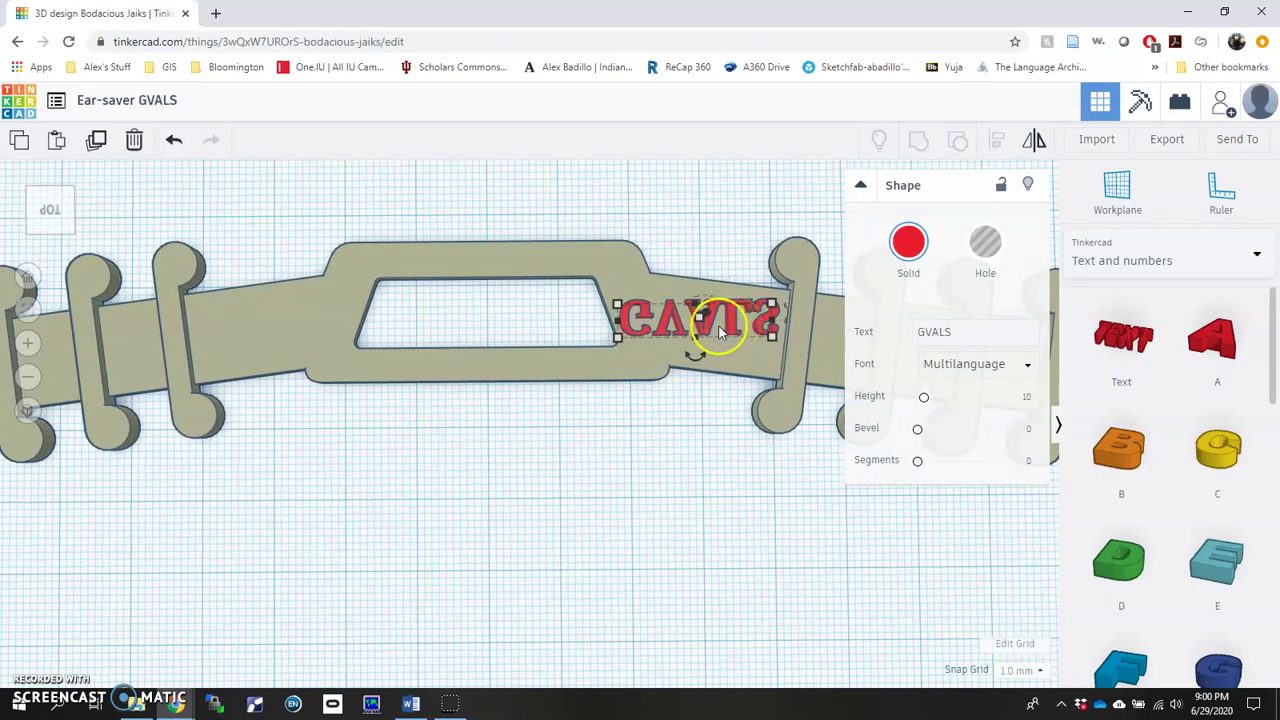
{"action": "scroll", "coordinate": [643, 423], "scroll_direction": "down", "scroll_amount": 3}
- Keep GVALS at 0° rotation and move it onto the strap right of the central opening
{"action": "left_click", "coordinate": [668, 390]}
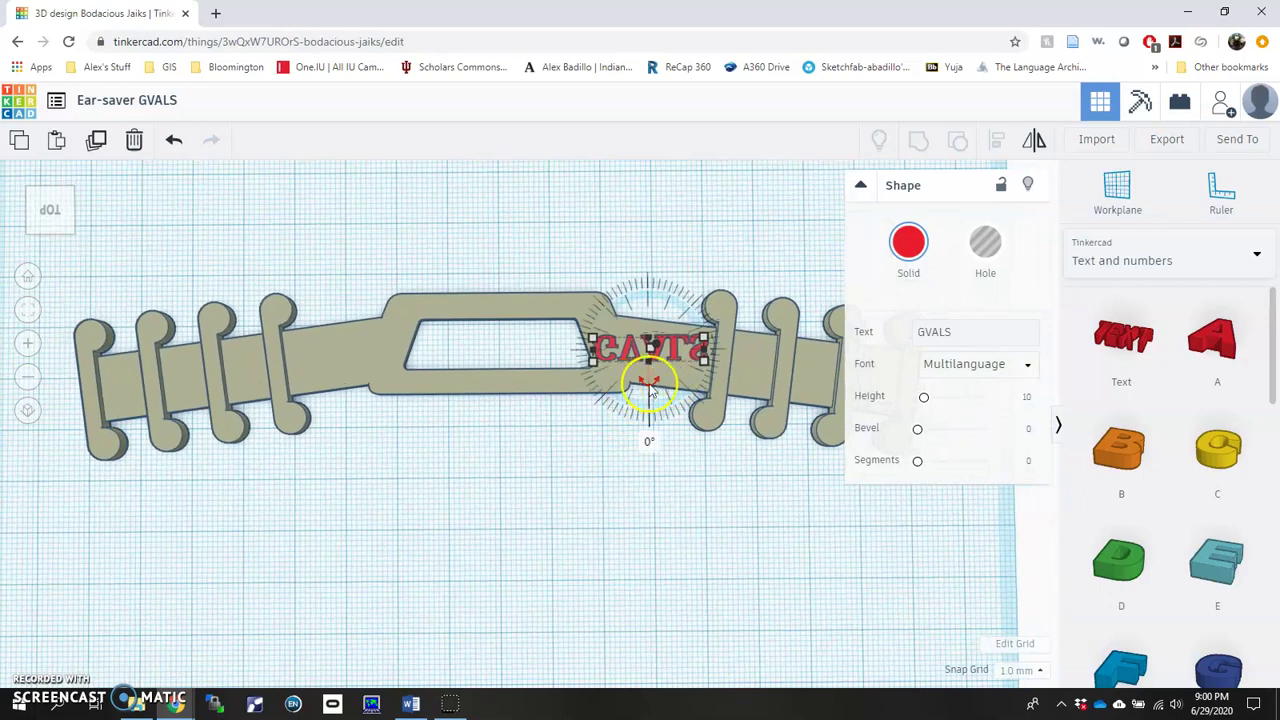
{"action": "mouse_move", "coordinate": [650, 385]}
{"action": "left_mouse_down"}
{"action": "mouse_move", "coordinate": [580, 349]}
{"action": "mouse_move", "coordinate": [583, 283]}
{"action": "mouse_move", "coordinate": [655, 400]}
{"action": "left_mouse_up"}
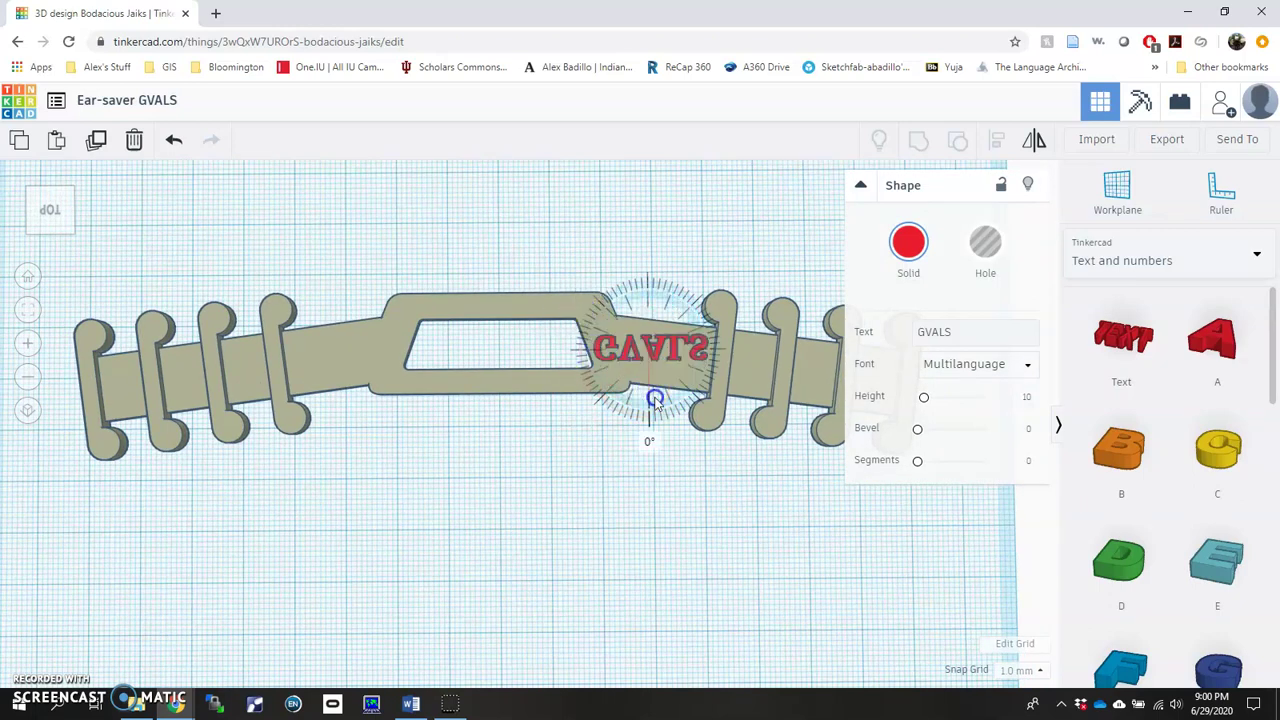
{"action": "left_click", "coordinate": [606, 357]}
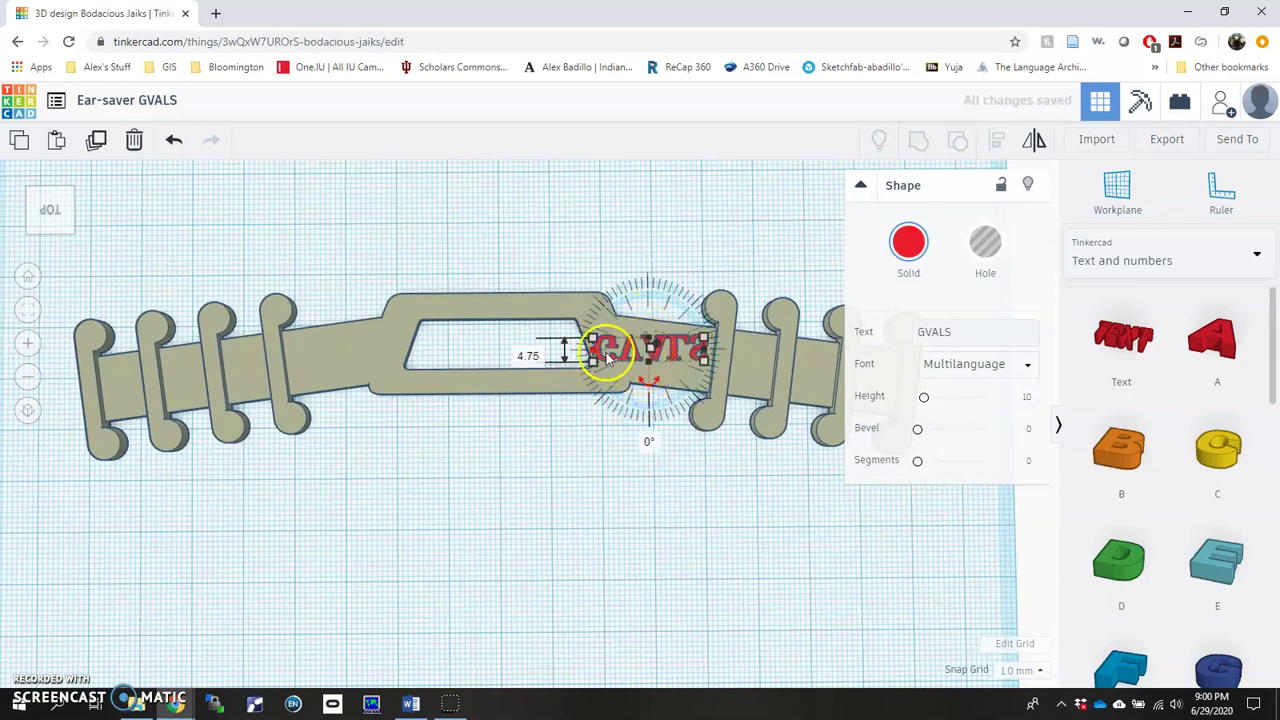
{"action": "left_click_drag", "start_coordinate": [640, 365], "coordinate": [705, 385]}
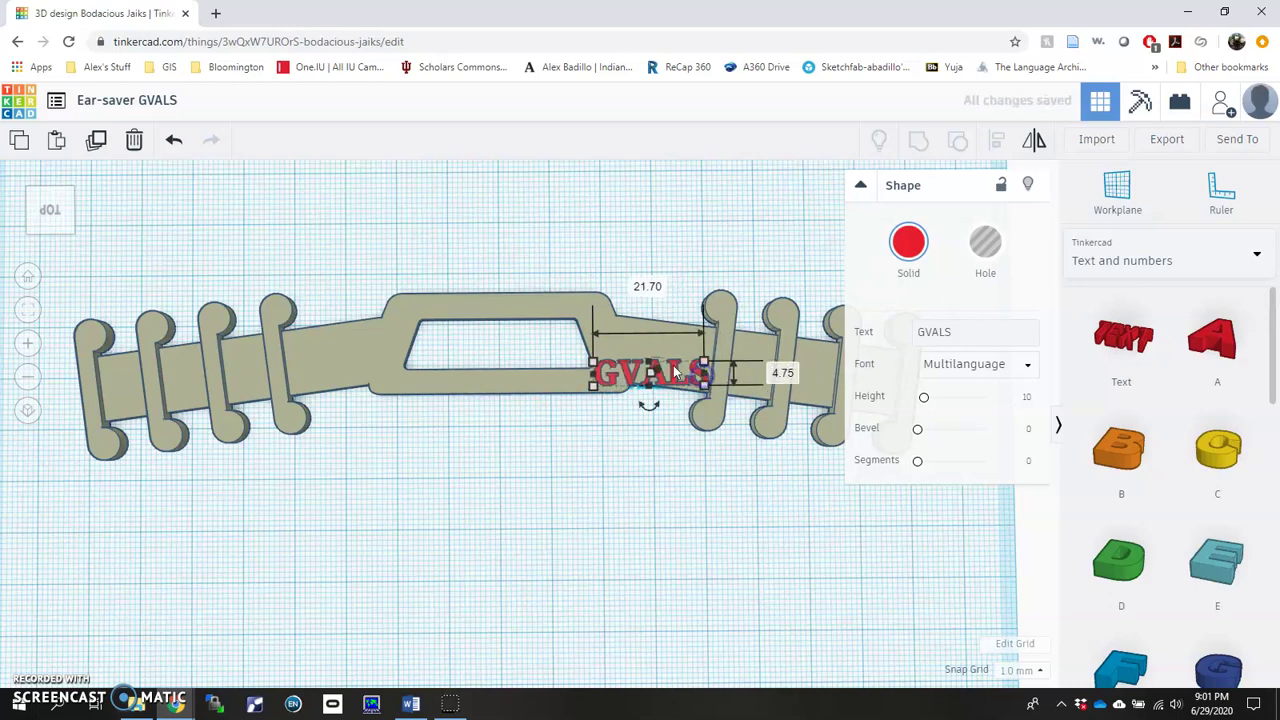
- Move the ear-saver band, then undo the move so it stays in its original place
{"action": "left_click", "coordinate": [680, 390]}
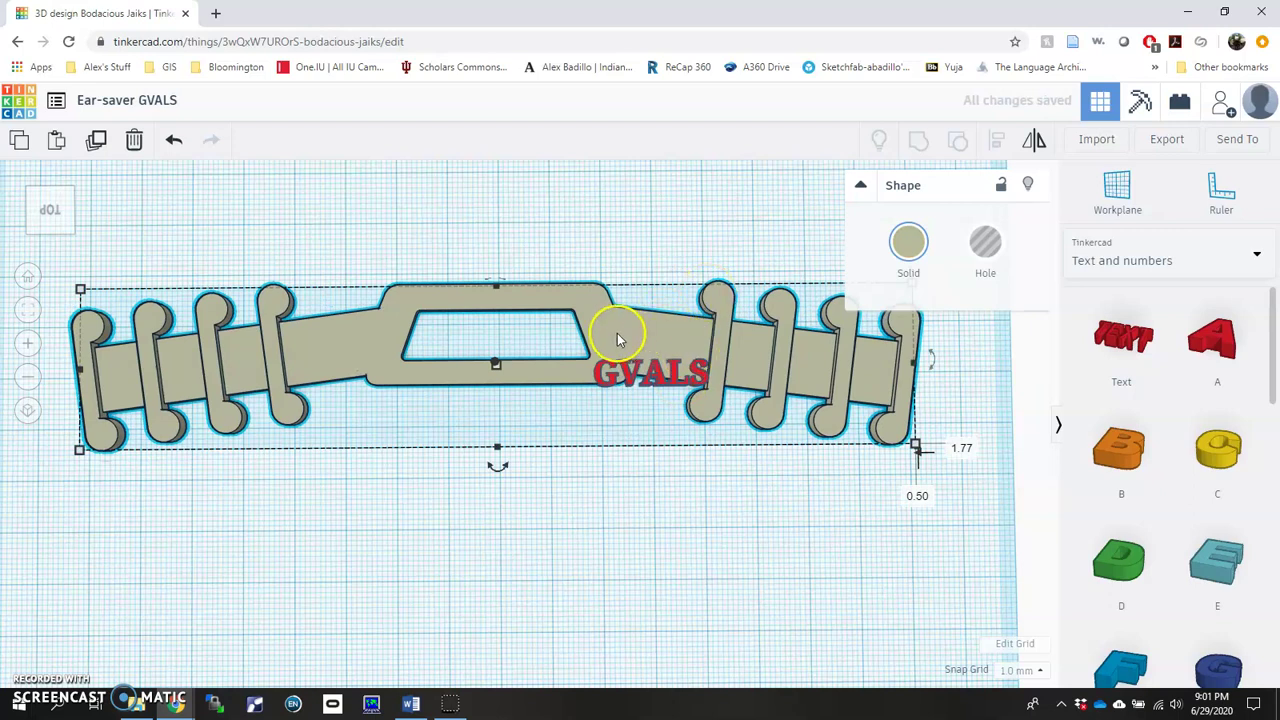
{"action": "left_click_drag", "start_coordinate": [614, 334], "coordinate": [546, 325]}
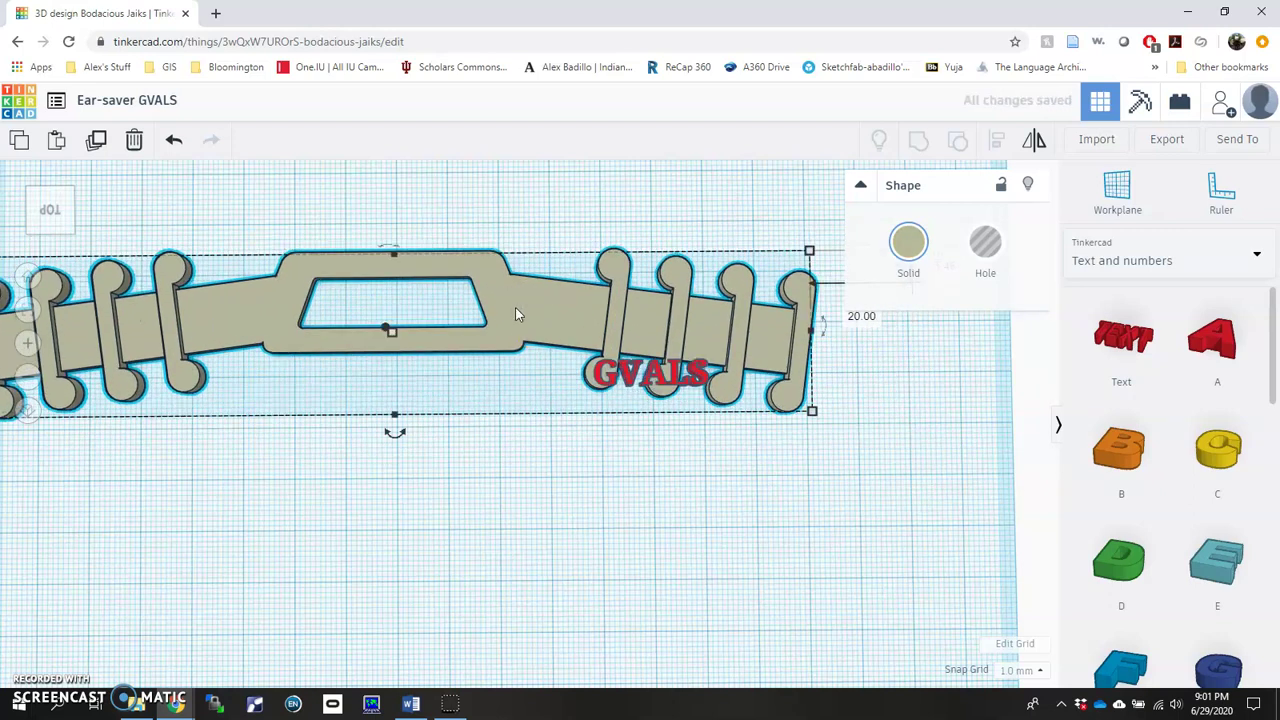
{"action": "left_click", "coordinate": [546, 294]}
{"action": "key", "text": "ctrl+z"}
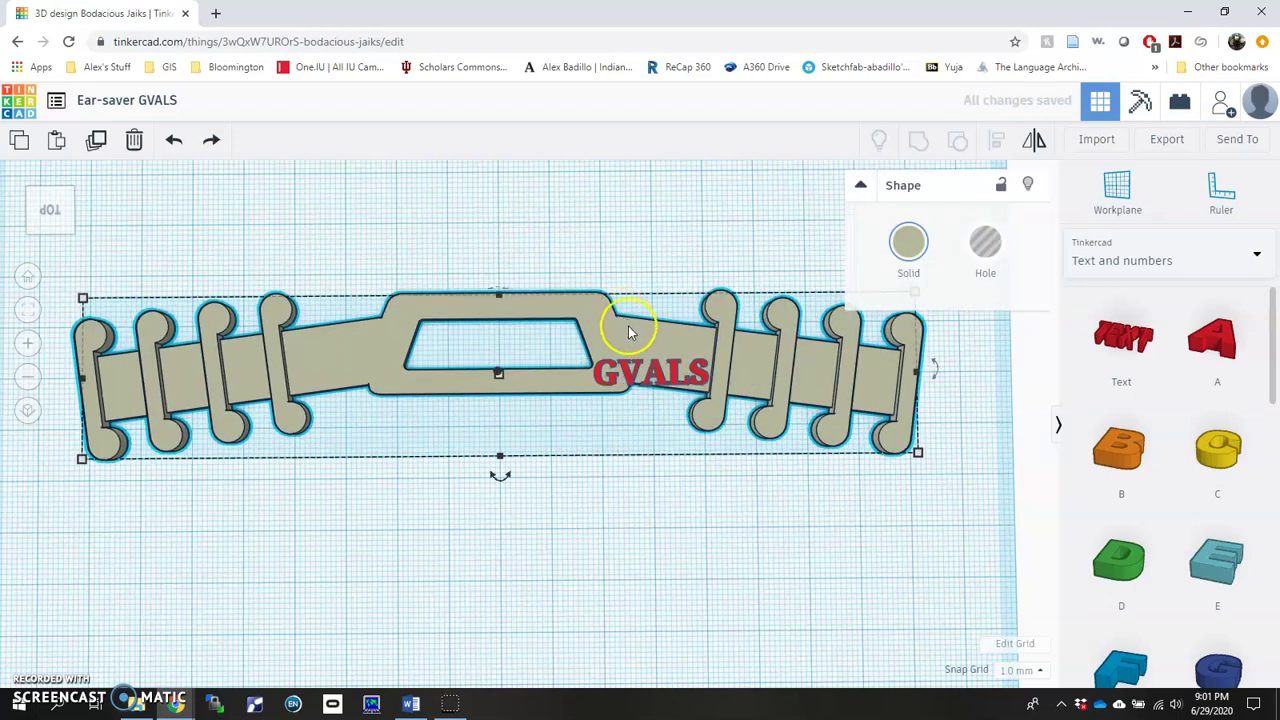
- Shift the GVALS text up and right on the band, keeping it level at 0°
{"action": "left_click", "coordinate": [647, 375]}
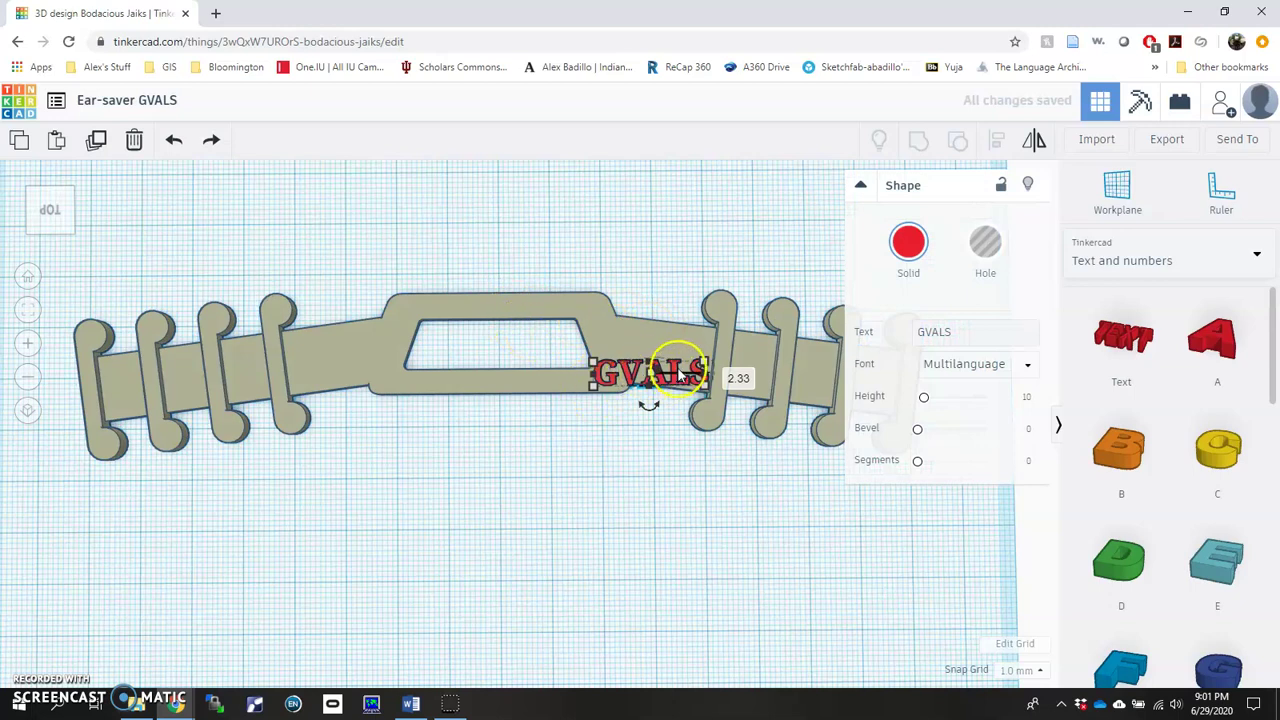
{"action": "left_click_drag", "start_coordinate": [675, 373], "coordinate": [682, 355]}
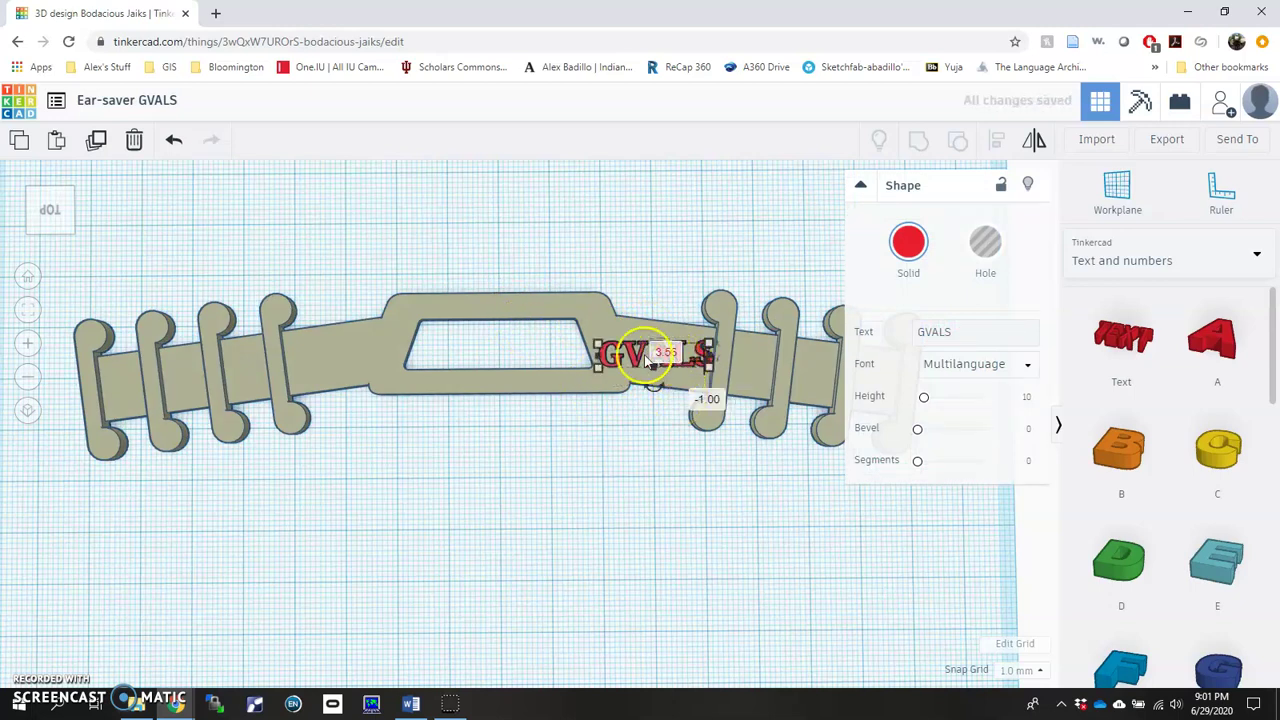
{"action": "mouse_move", "coordinate": [652, 386]}
{"action": "left_mouse_down"}
{"action": "mouse_move", "coordinate": [640, 390]}
{"action": "mouse_move", "coordinate": [650, 397]}
{"action": "left_mouse_up"}
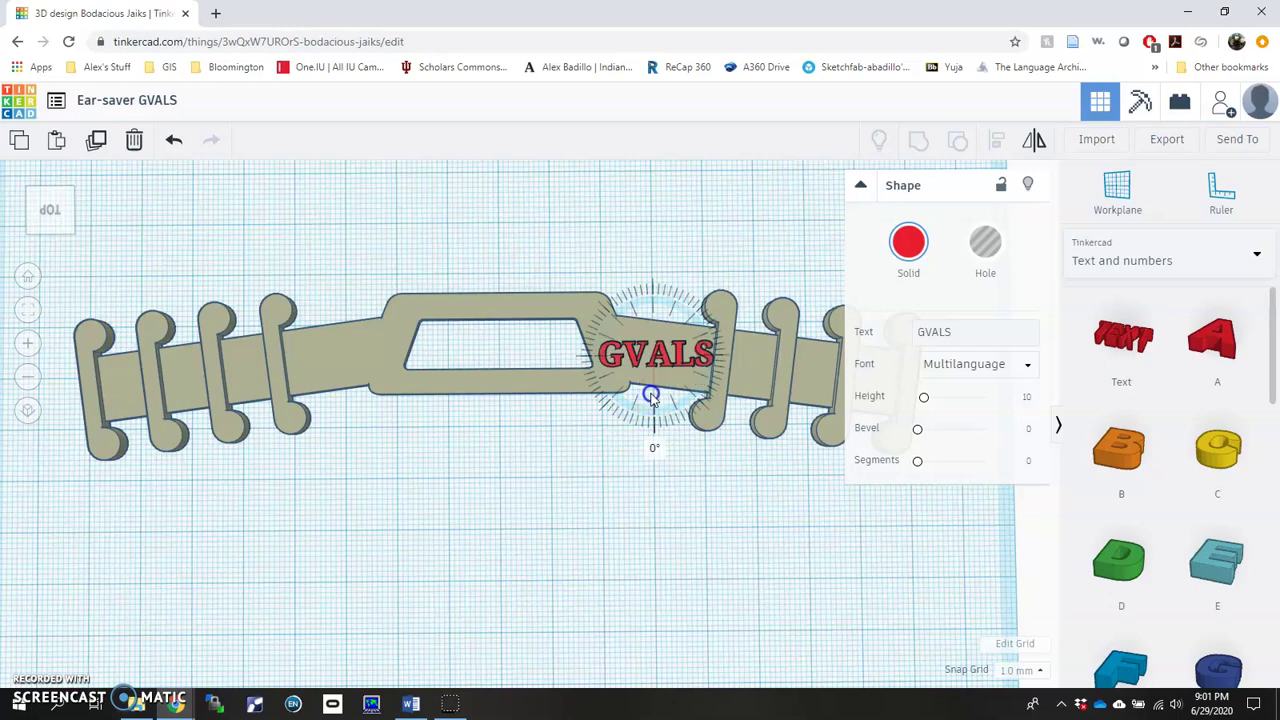
- Set the snap grid to 0.1 mm and tilt GVALS slightly to follow the band's slope
{"action": "left_click", "coordinate": [1021, 670]}
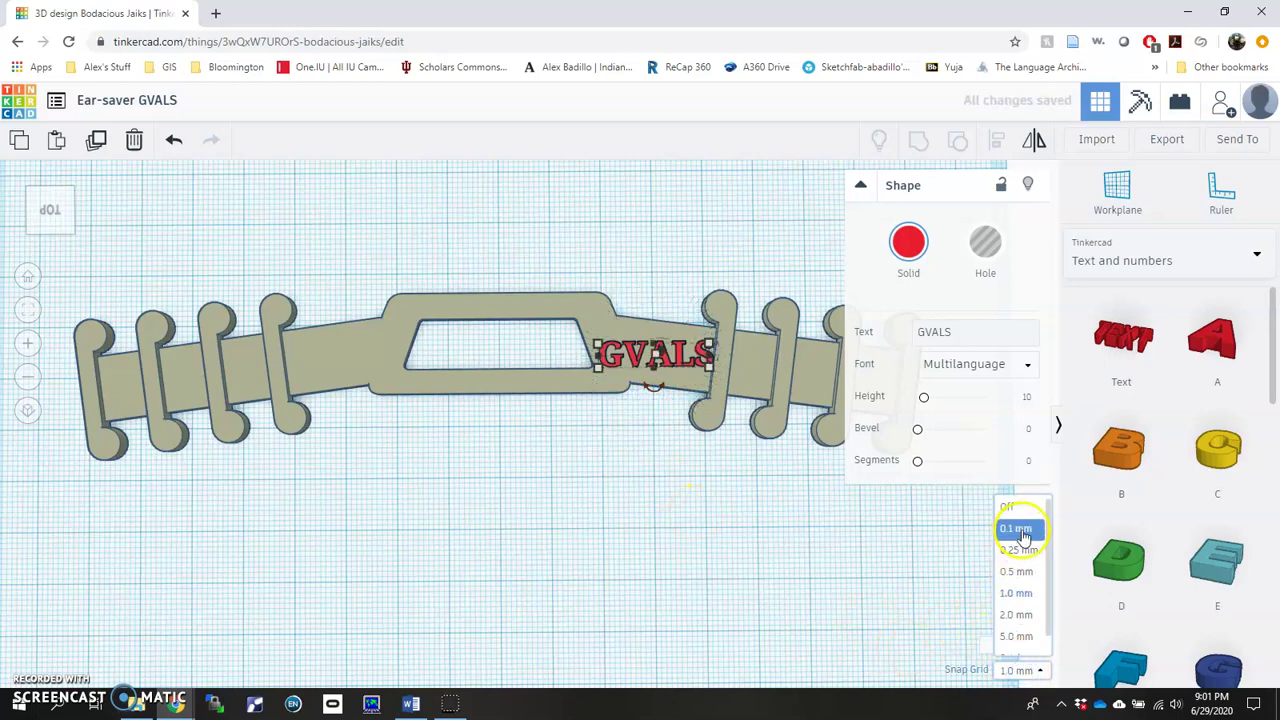
{"action": "left_click", "coordinate": [1021, 530]}
{"action": "left_click_drag", "start_coordinate": [653, 392], "coordinate": [646, 424]}
{"action": "left_click", "coordinate": [672, 360]}
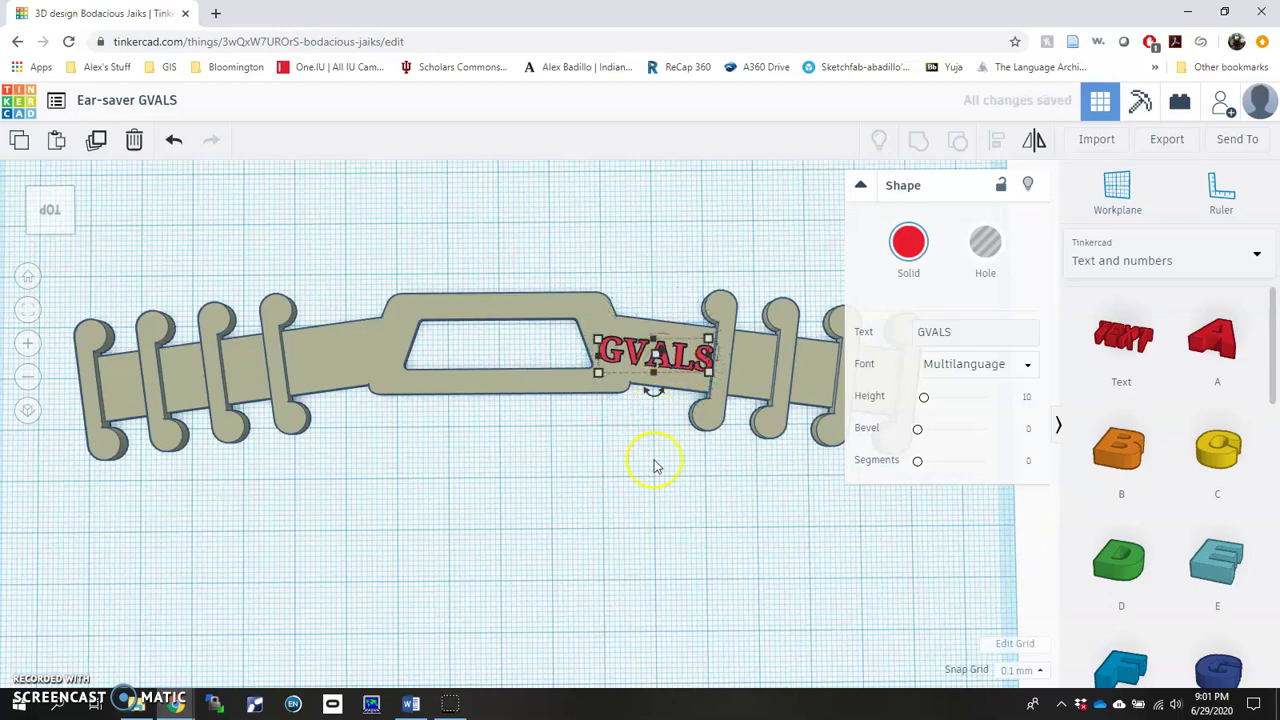
{"action": "left_click", "coordinate": [655, 465]}
- Nudge the GVALS text slightly left on the strap
{"action": "left_click", "coordinate": [657, 357]}
{"action": "left_click", "coordinate": [1017, 670]}
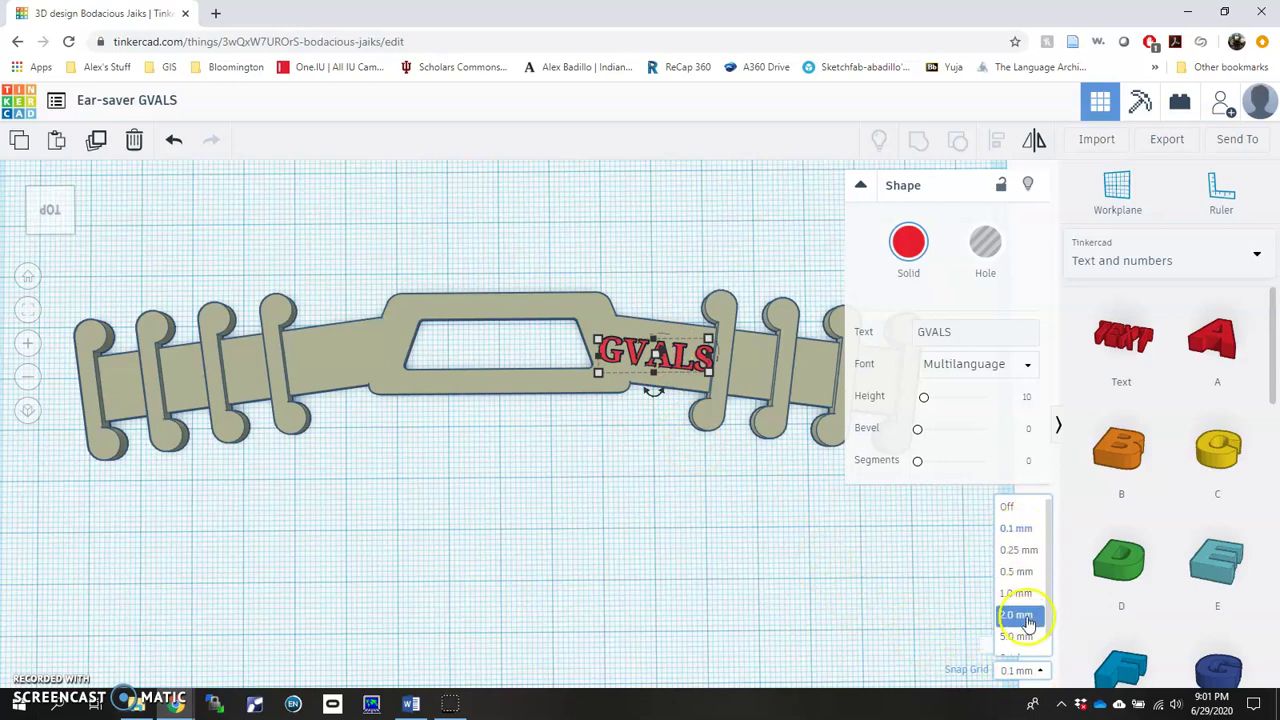
{"action": "left_click", "coordinate": [652, 492]}
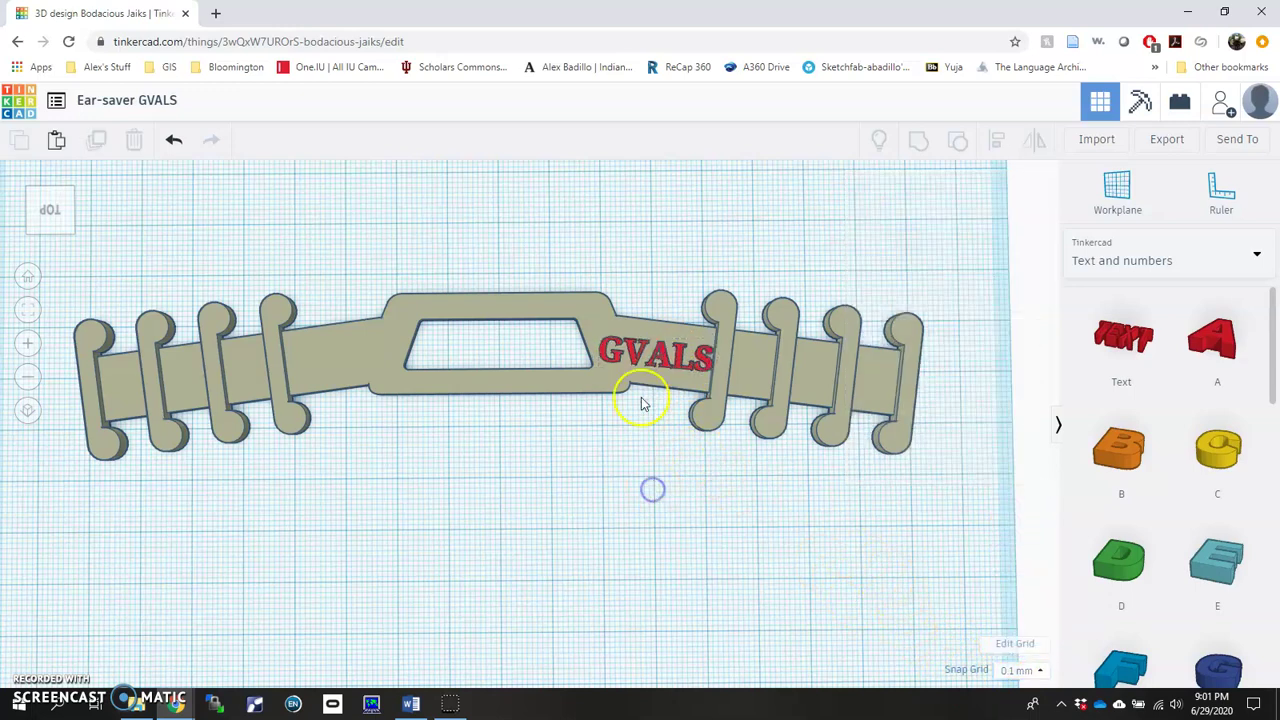
{"action": "left_click", "coordinate": [665, 360]}
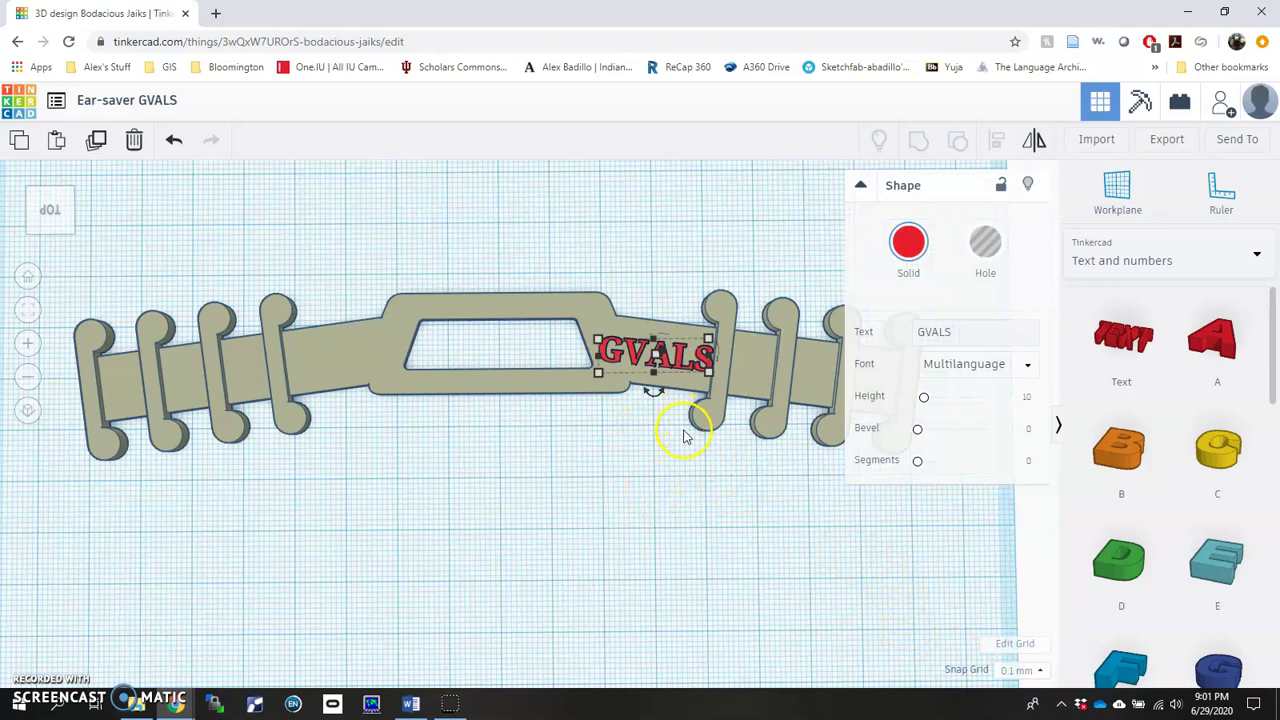
{"action": "key", "text": "Left"}
{"action": "key", "text": "Left"}
{"action": "key", "text": "Left"}
{"action": "key", "text": "Left"}
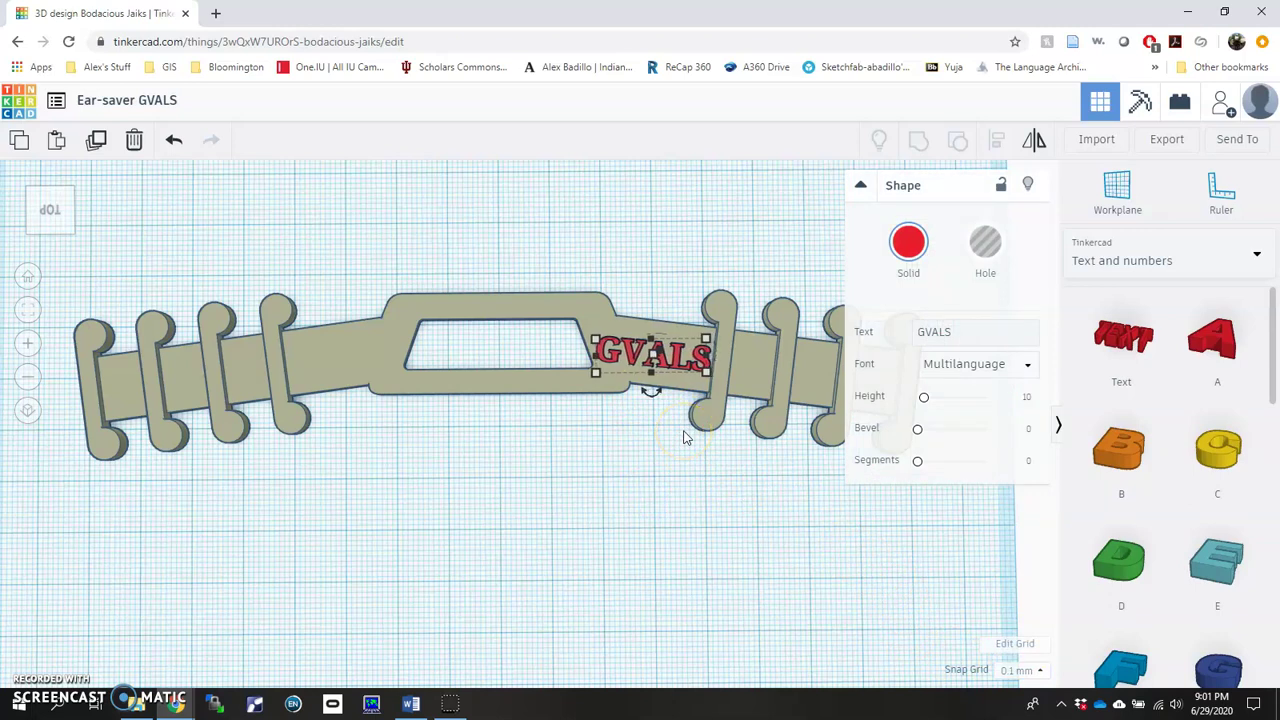
{"action": "left_click", "coordinate": [588, 476]}
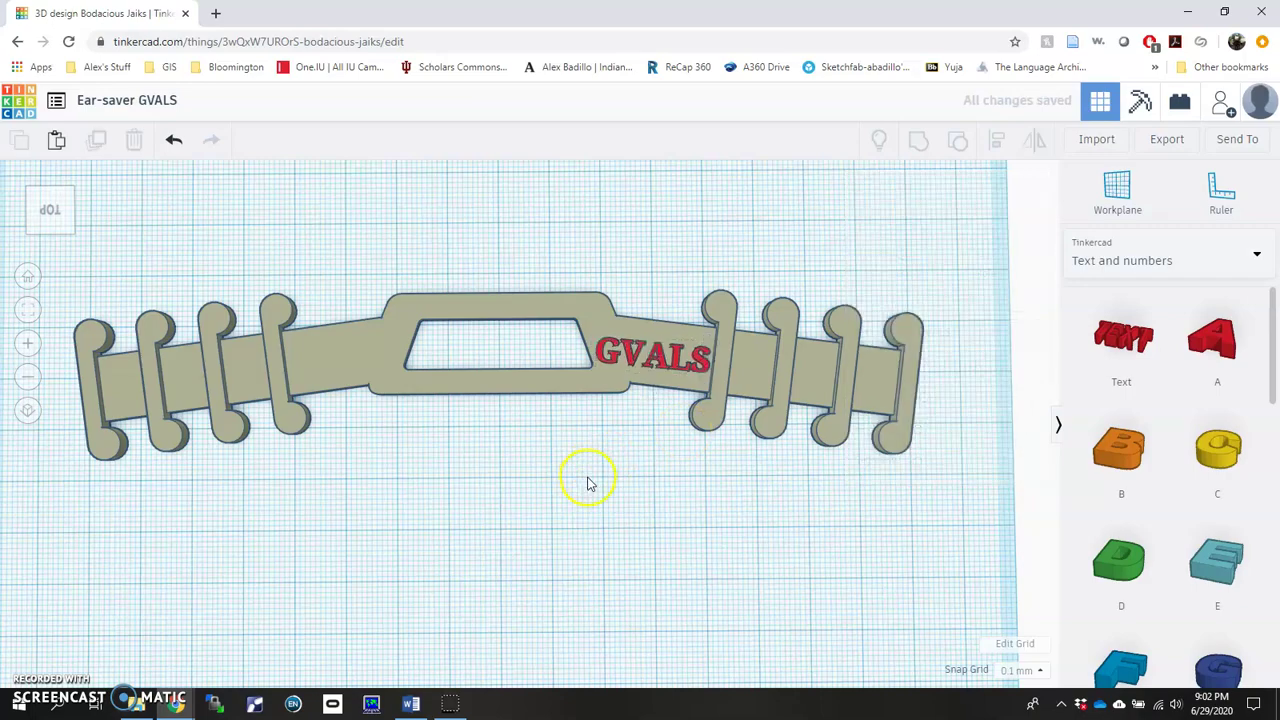
{"action": "right_click_drag", "start_coordinate": [588, 484], "coordinate": [778, 493]}
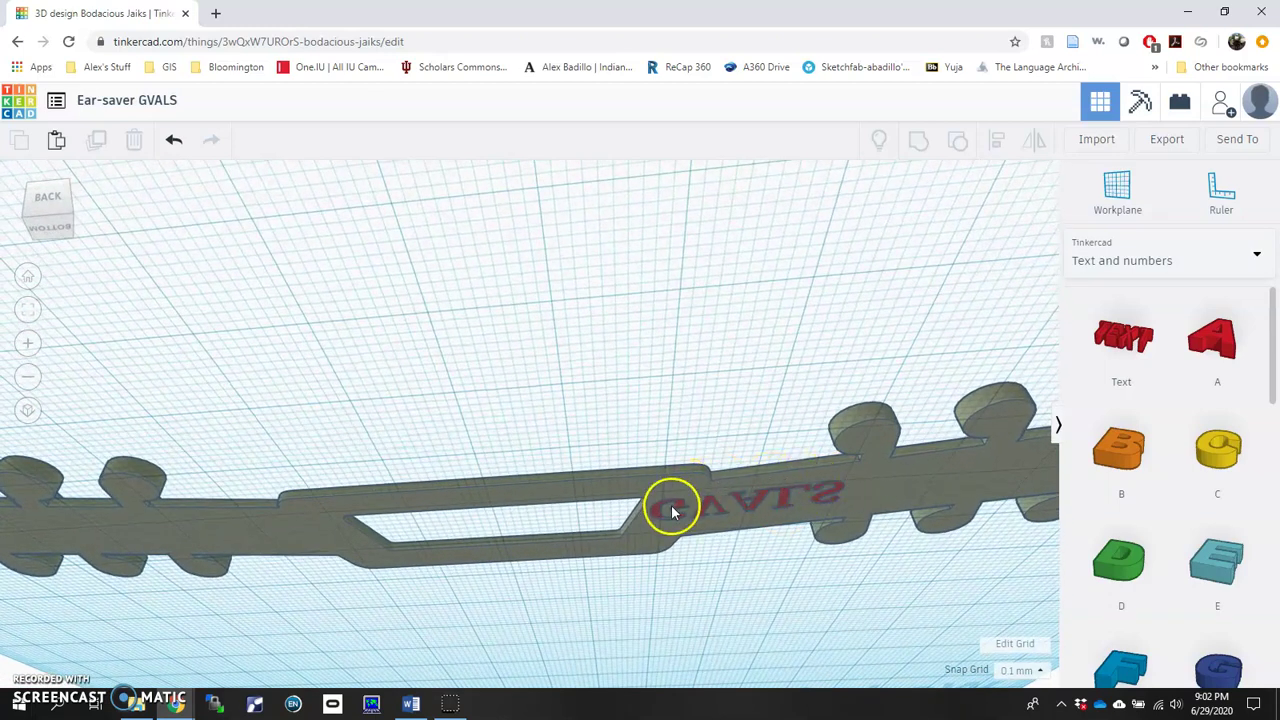
{"action": "right_click_drag", "start_coordinate": [787, 546], "coordinate": [789, 603]}
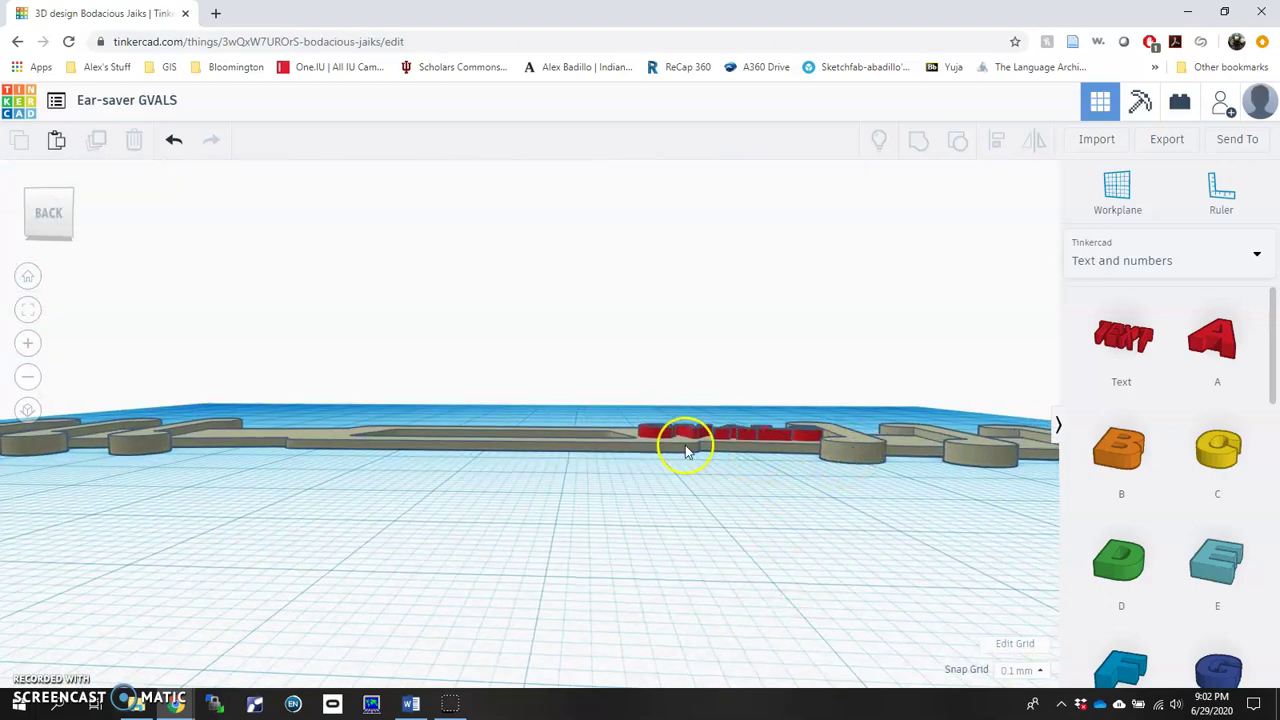
{"action": "right_click_drag", "start_coordinate": [757, 443], "coordinate": [723, 391]}
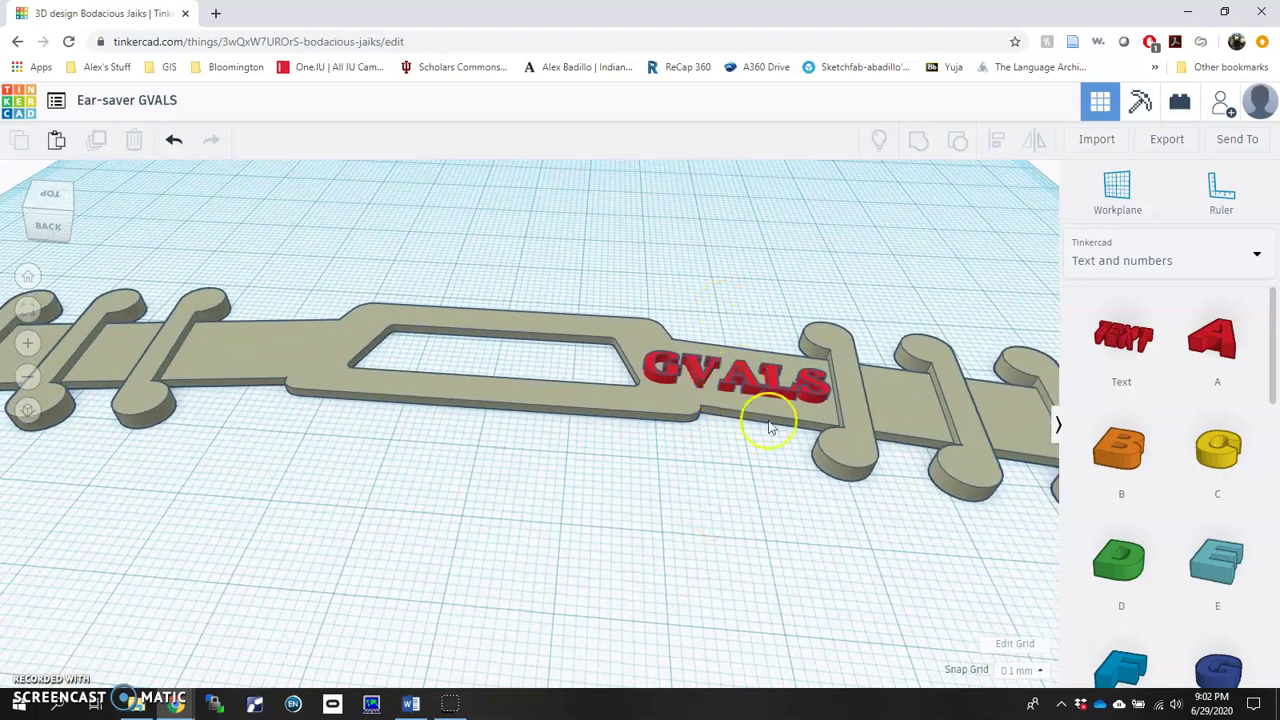
{"action": "right_click_drag", "start_coordinate": [769, 427], "coordinate": [723, 386]}
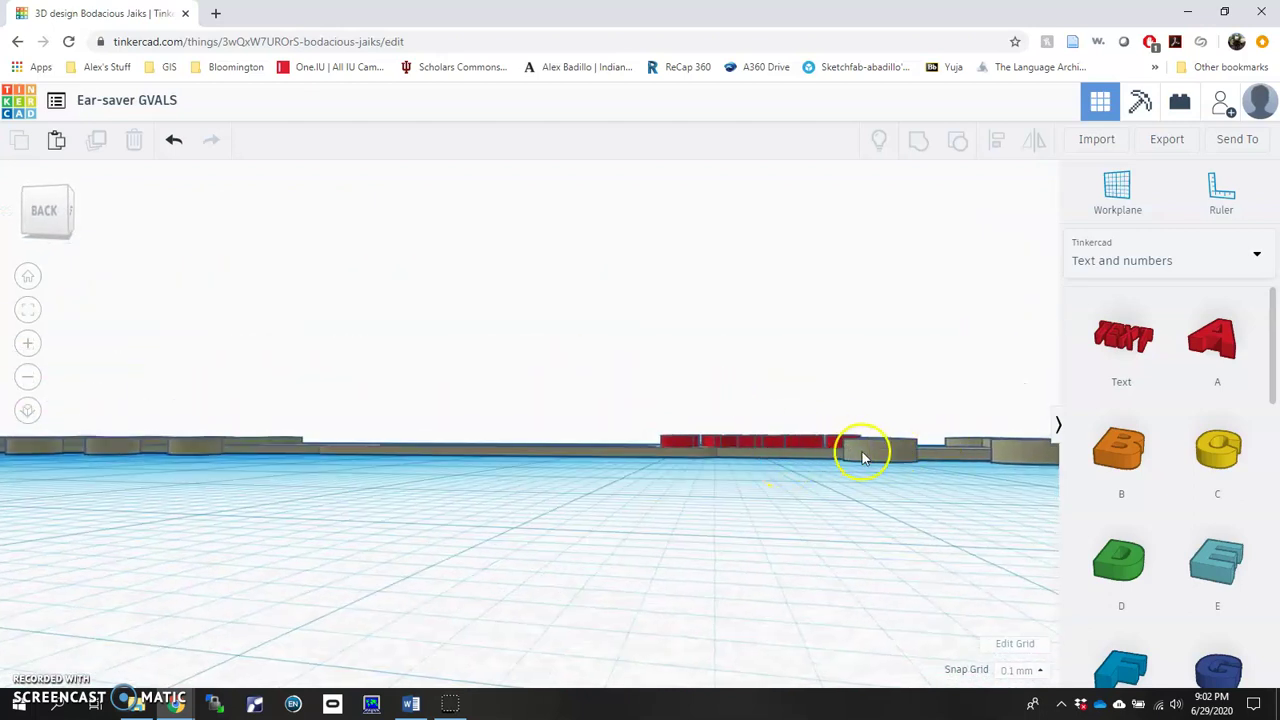
{"action": "left_click", "coordinate": [806, 443]}
- Set the GVALS text's Height value to 8 so the letters stand taller
{"action": "right_click_drag", "start_coordinate": [772, 535], "coordinate": [771, 597]}
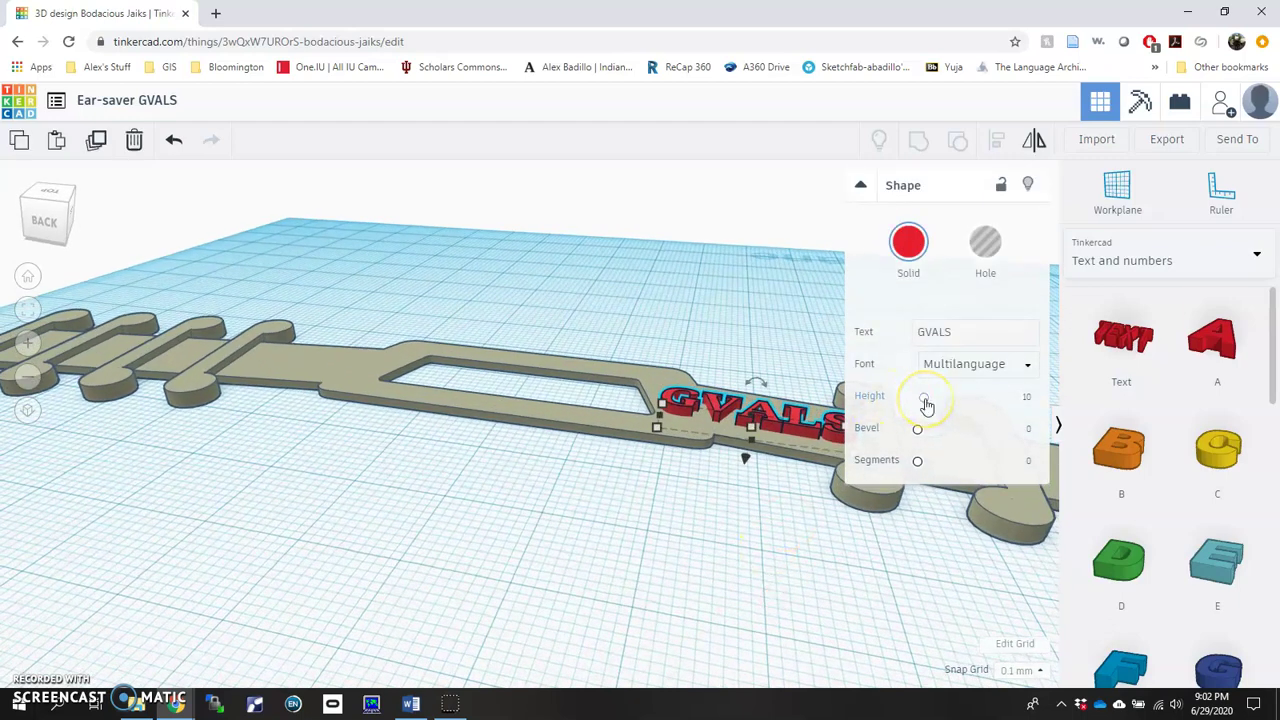
{"action": "mouse_move", "coordinate": [926, 404]}
{"action": "left_mouse_down"}
{"action": "mouse_move", "coordinate": [984, 402]}
{"action": "mouse_move", "coordinate": [922, 403]}
{"action": "left_mouse_up"}
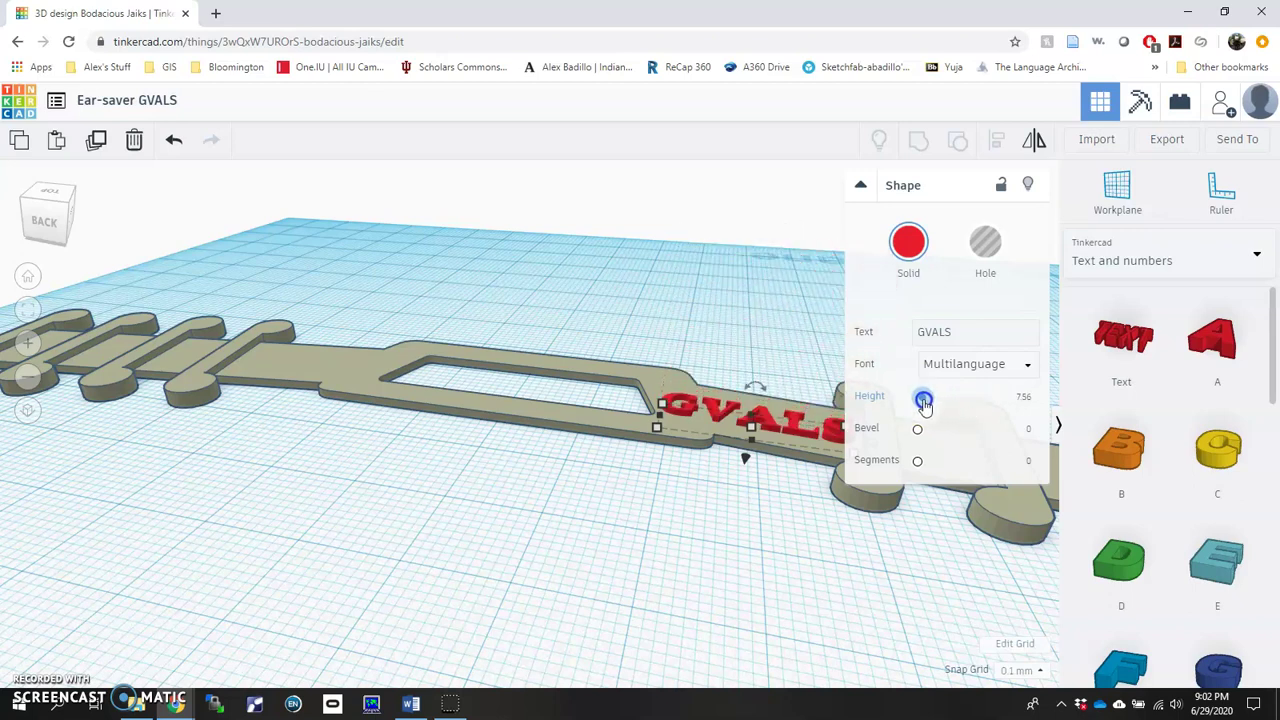
{"action": "left_click", "coordinate": [701, 522]}
{"action": "right_click_drag", "start_coordinate": [701, 522], "coordinate": [574, 520]}
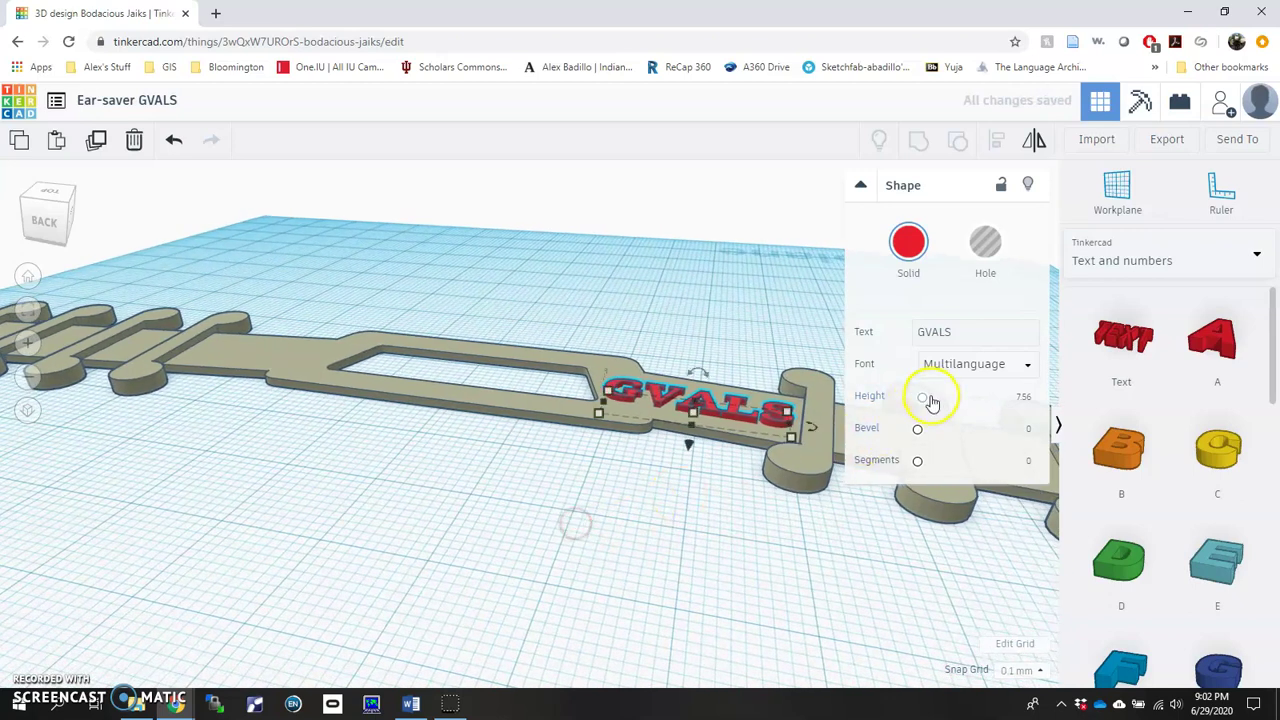
{"action": "left_click_drag", "start_coordinate": [929, 400], "coordinate": [934, 400]}
{"action": "left_click", "coordinate": [1017, 399]}
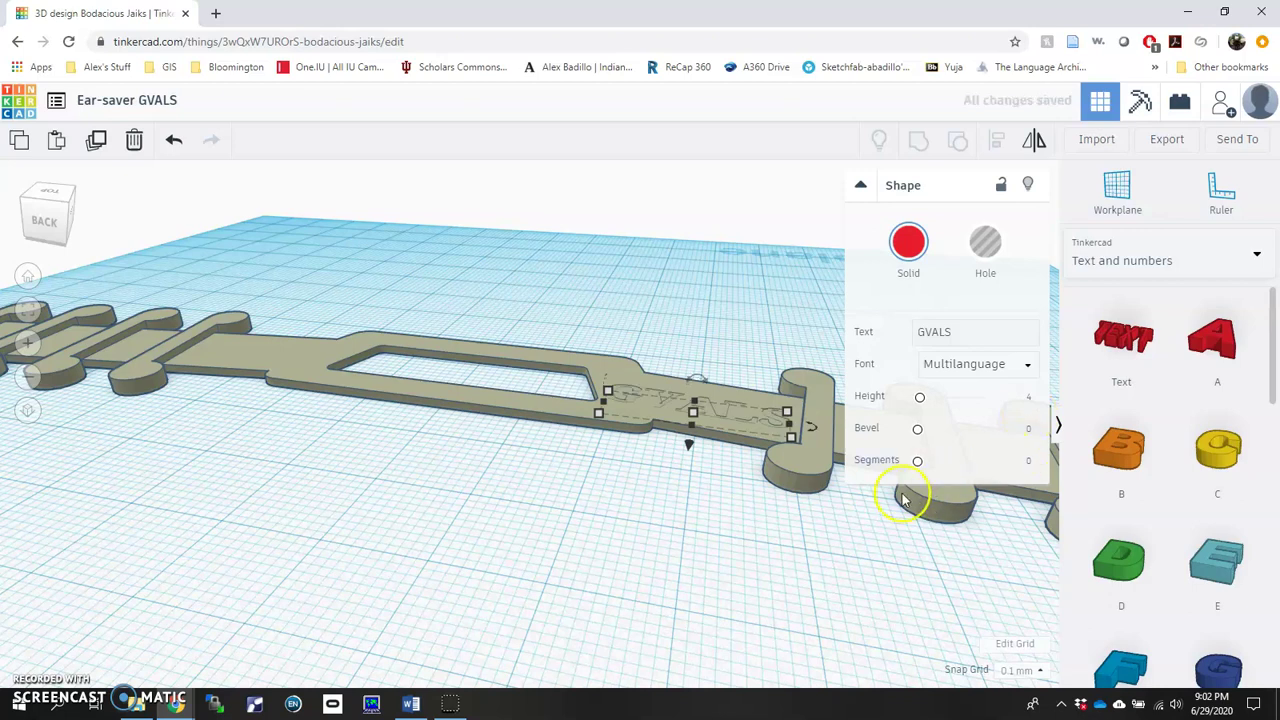
- Orbit the view around the strap back to a top-down look
{"action": "right_click_drag", "start_coordinate": [641, 476], "coordinate": [684, 444]}
{"action": "left_click", "coordinate": [621, 432]}
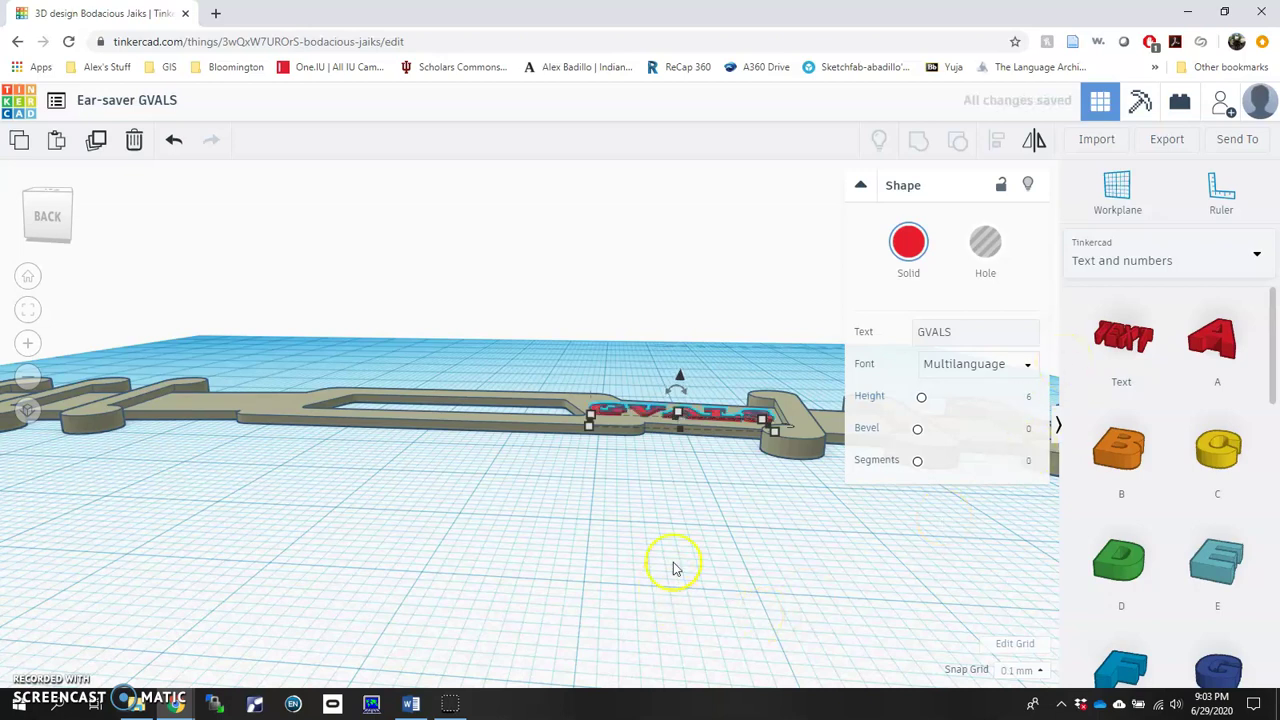
{"action": "right_click_drag", "start_coordinate": [674, 566], "coordinate": [725, 515]}
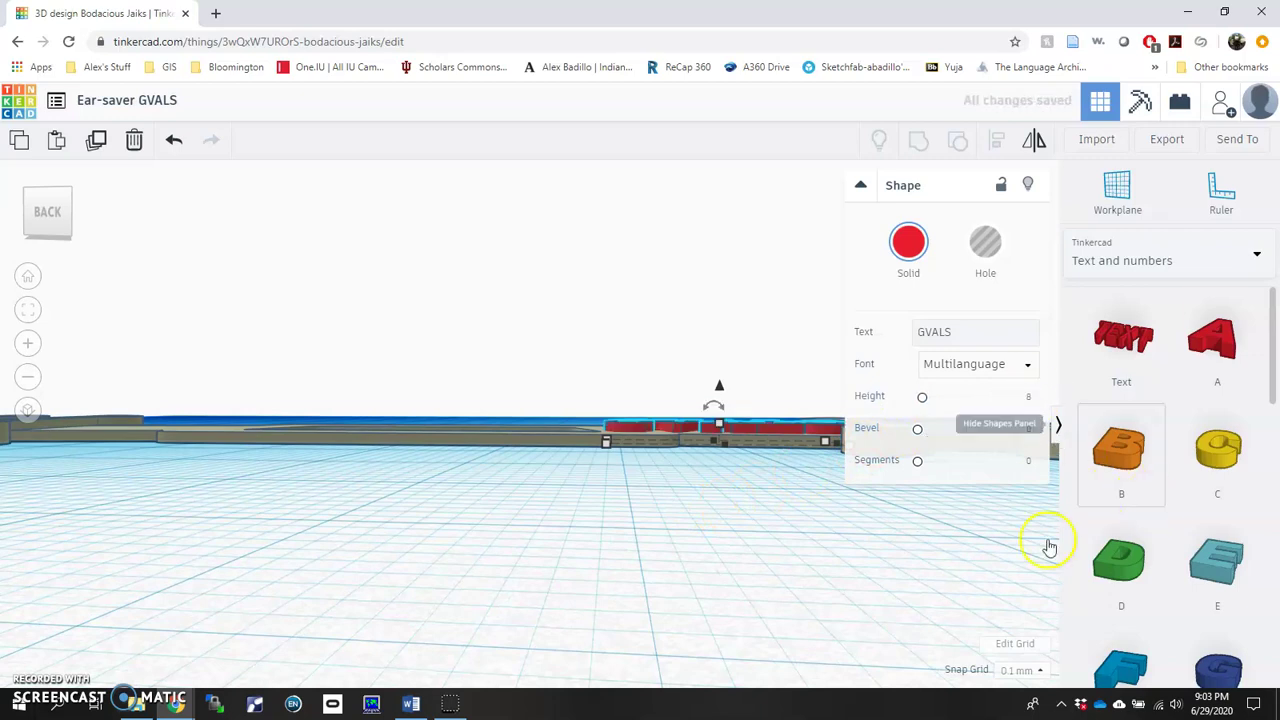
{"action": "right_click_drag", "start_coordinate": [751, 543], "coordinate": [573, 522]}
{"action": "right_click_drag", "start_coordinate": [654, 520], "coordinate": [623, 523]}
{"action": "left_click_drag", "start_coordinate": [770, 444], "coordinate": [818, 444]}
{"action": "right_click_drag", "start_coordinate": [818, 444], "coordinate": [731, 626]}
{"action": "right_click_drag", "start_coordinate": [513, 495], "coordinate": [380, 580]}
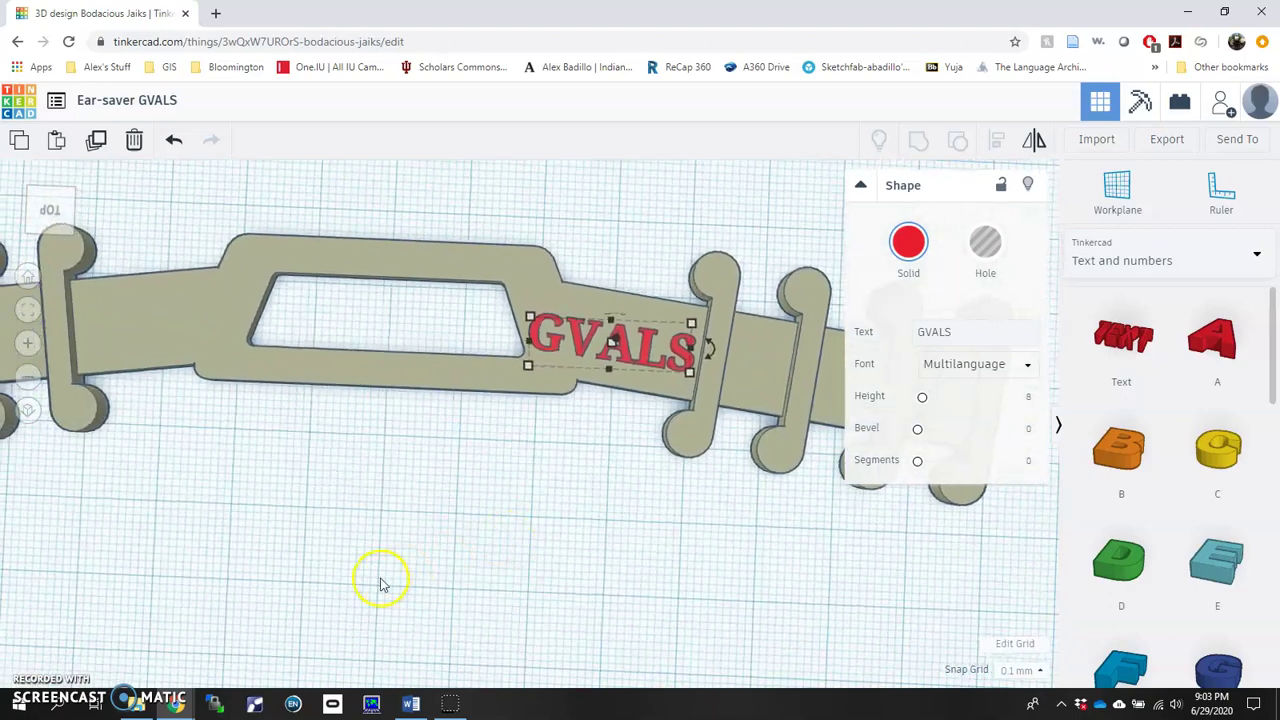
{"action": "left_click", "coordinate": [947, 366]}
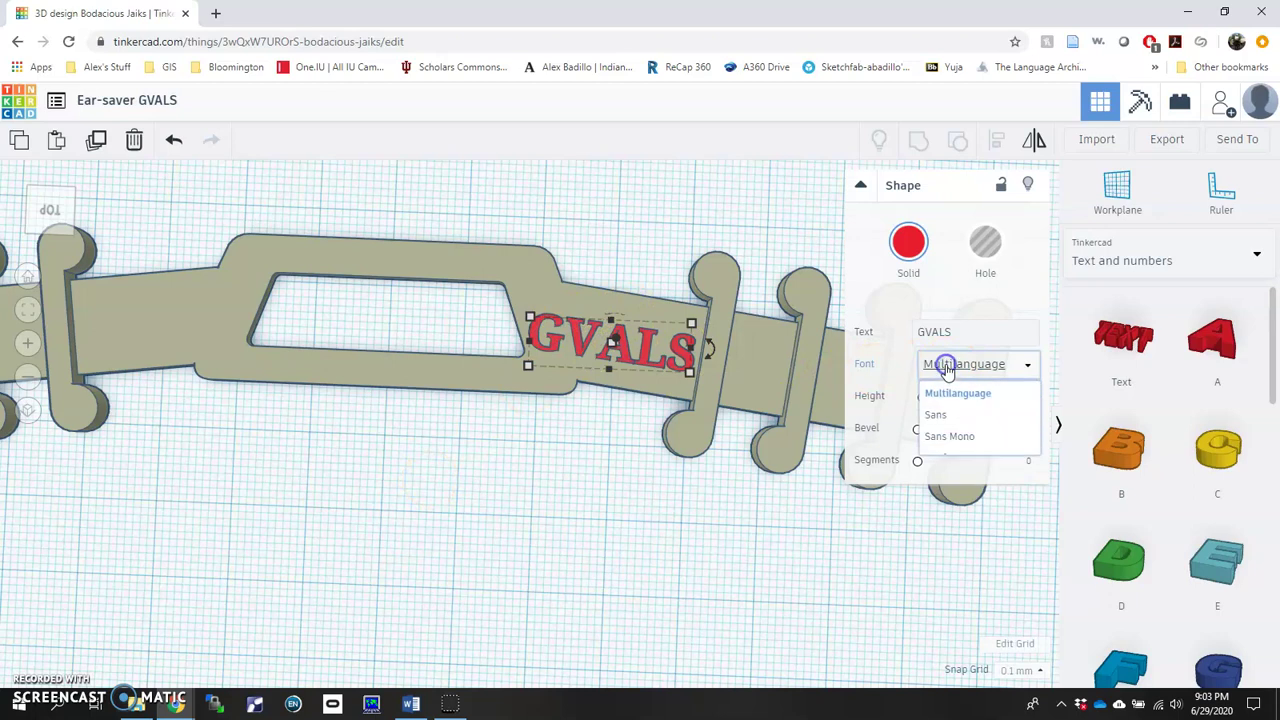
{"action": "left_click", "coordinate": [900, 322]}
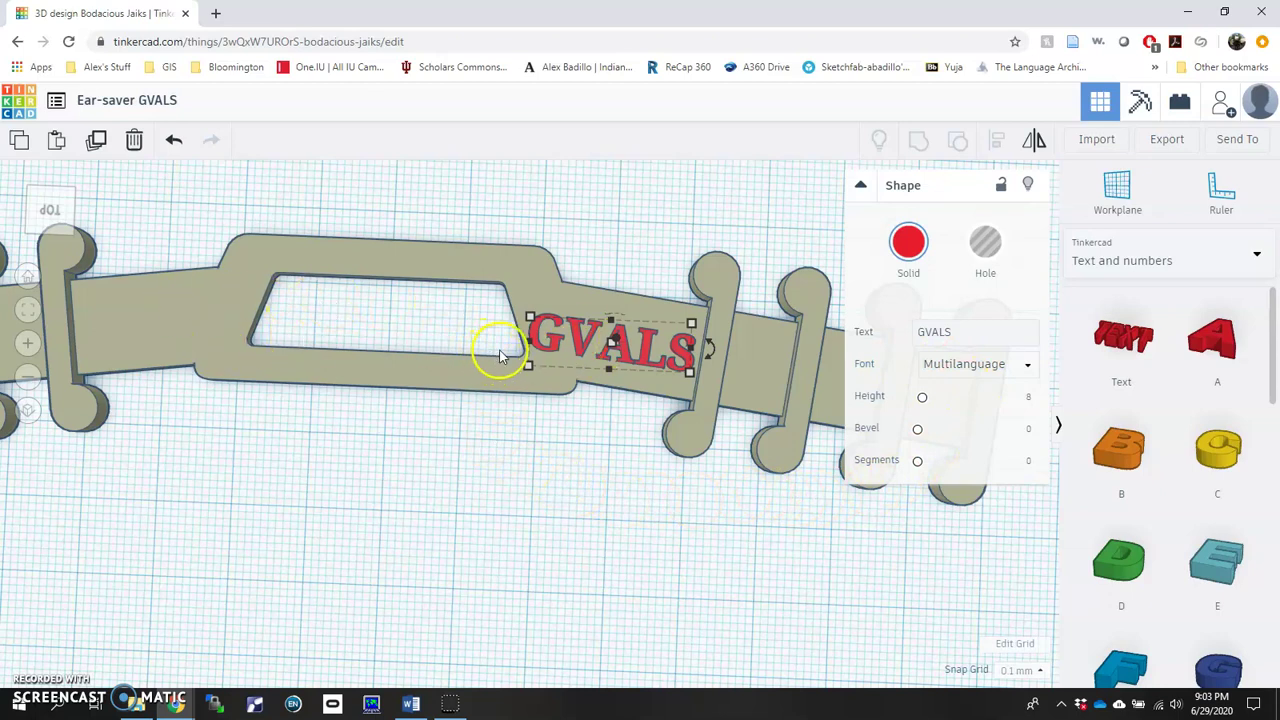
{"action": "left_click", "coordinate": [578, 343]}
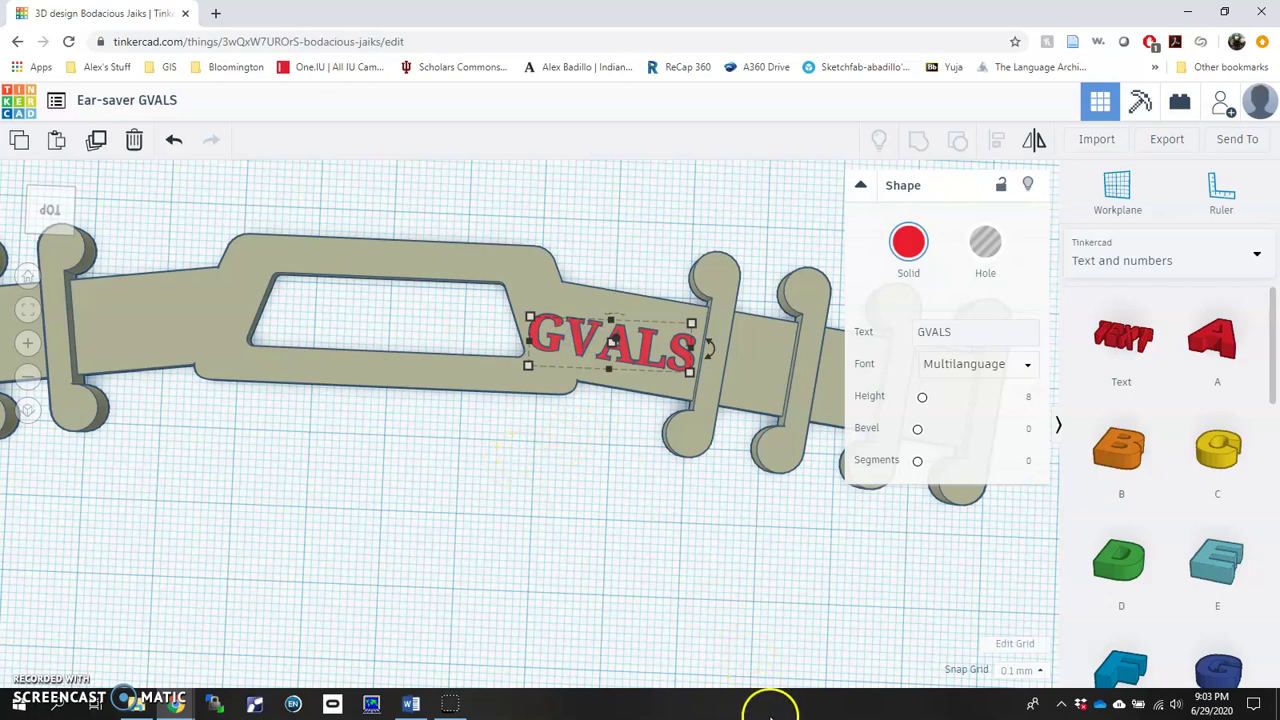
- Duplicate GVALS, move the copy to the strap's left end and rotate it 13° level
{"action": "key", "text": "ctrl+d"}
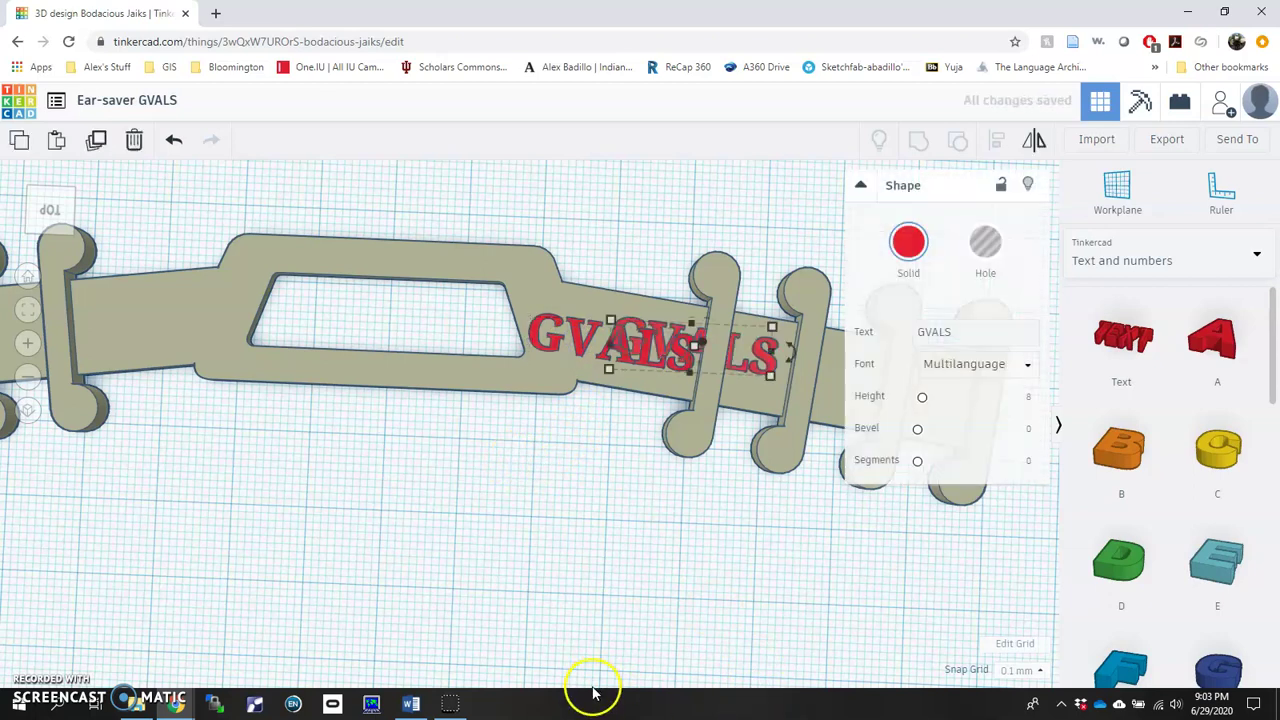
{"action": "left_click_drag", "start_coordinate": [762, 355], "coordinate": [245, 324]}
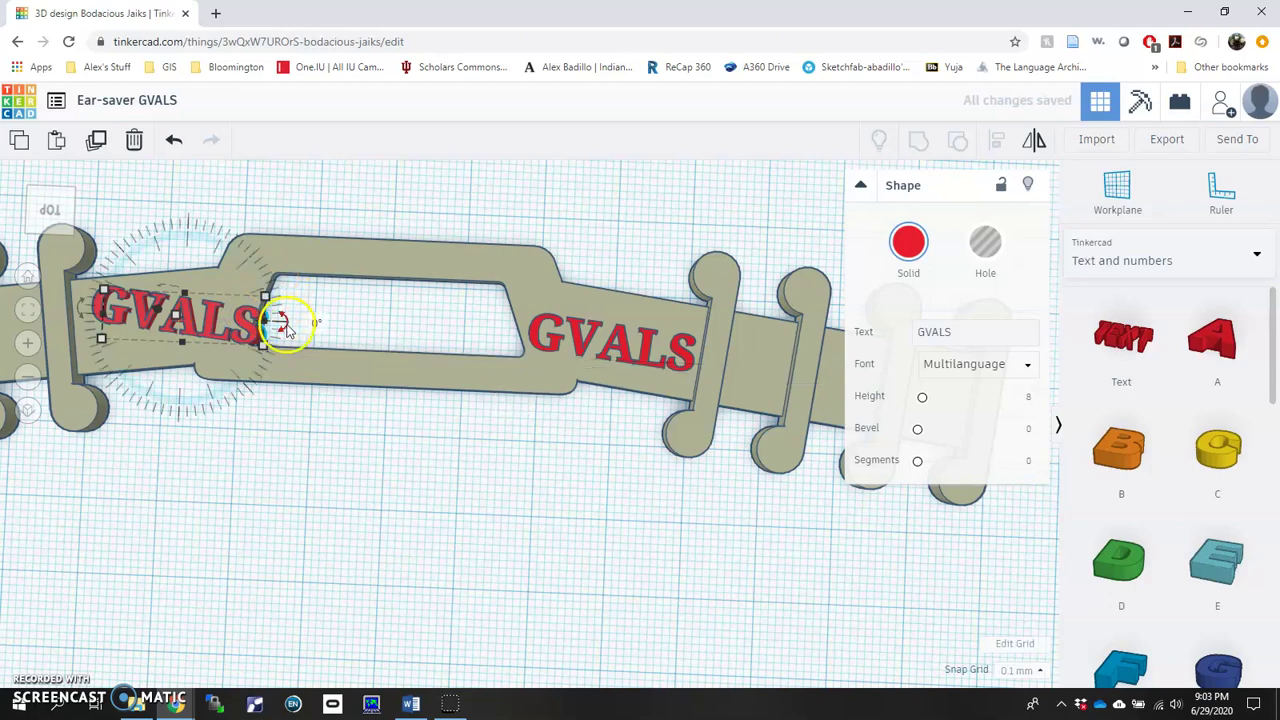
{"action": "mouse_move", "coordinate": [286, 320]}
{"action": "left_mouse_down"}
{"action": "mouse_move", "coordinate": [309, 306]}
{"action": "mouse_move", "coordinate": [282, 318]}
{"action": "left_mouse_up"}
- Change the copy's text to 'ISU' and place it left of the central opening
{"action": "left_click", "coordinate": [922, 326]}
{"action": "double_click", "coordinate": [930, 333]}
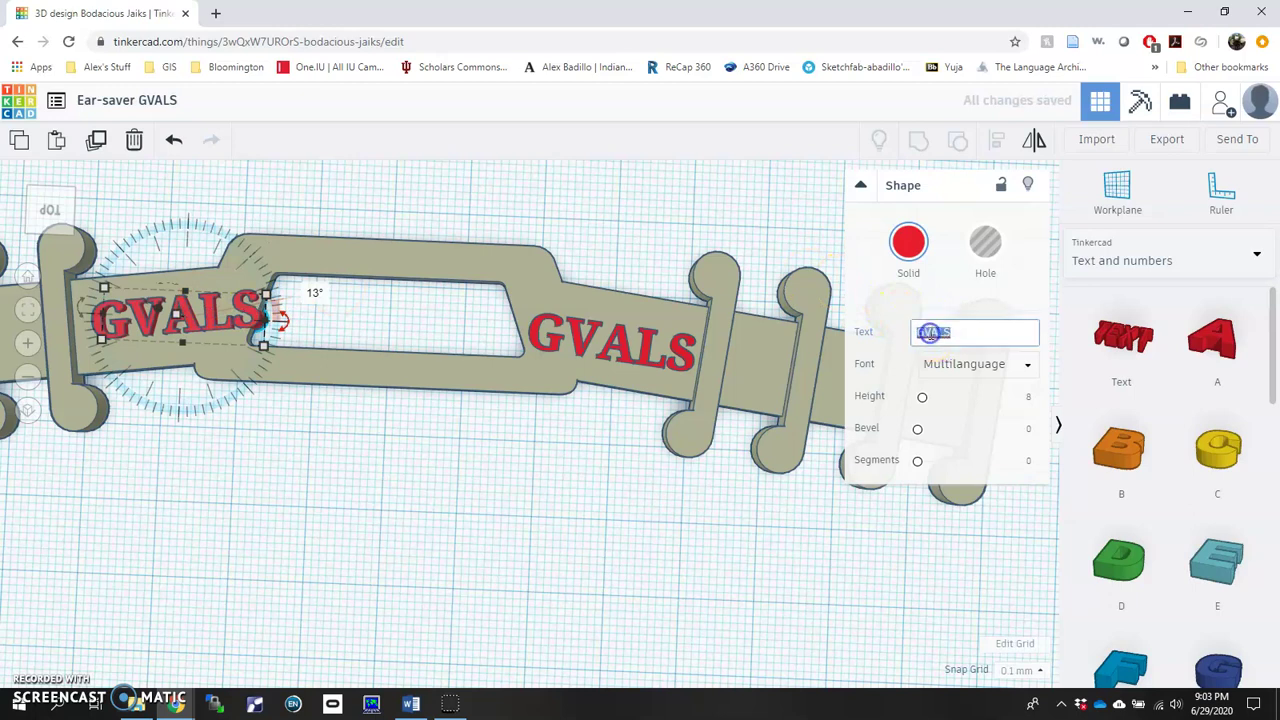
{"action": "type", "text": "ISU"}
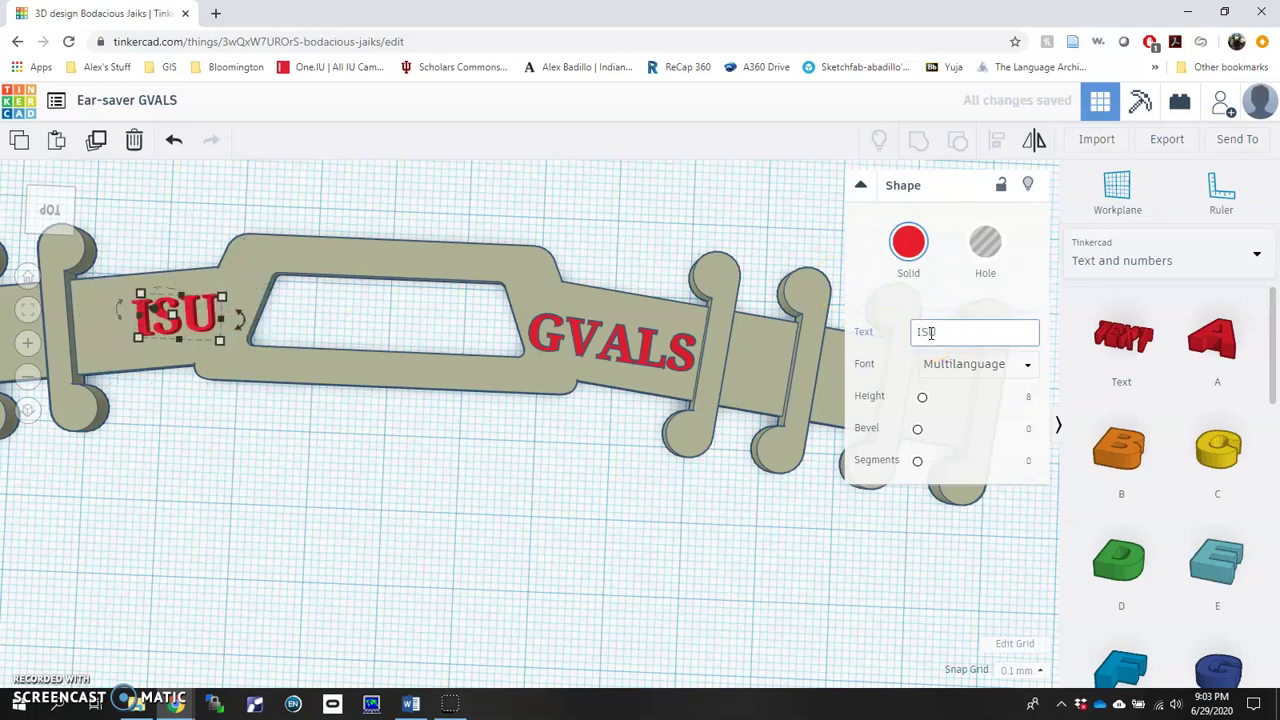
{"action": "key", "text": "Return"}
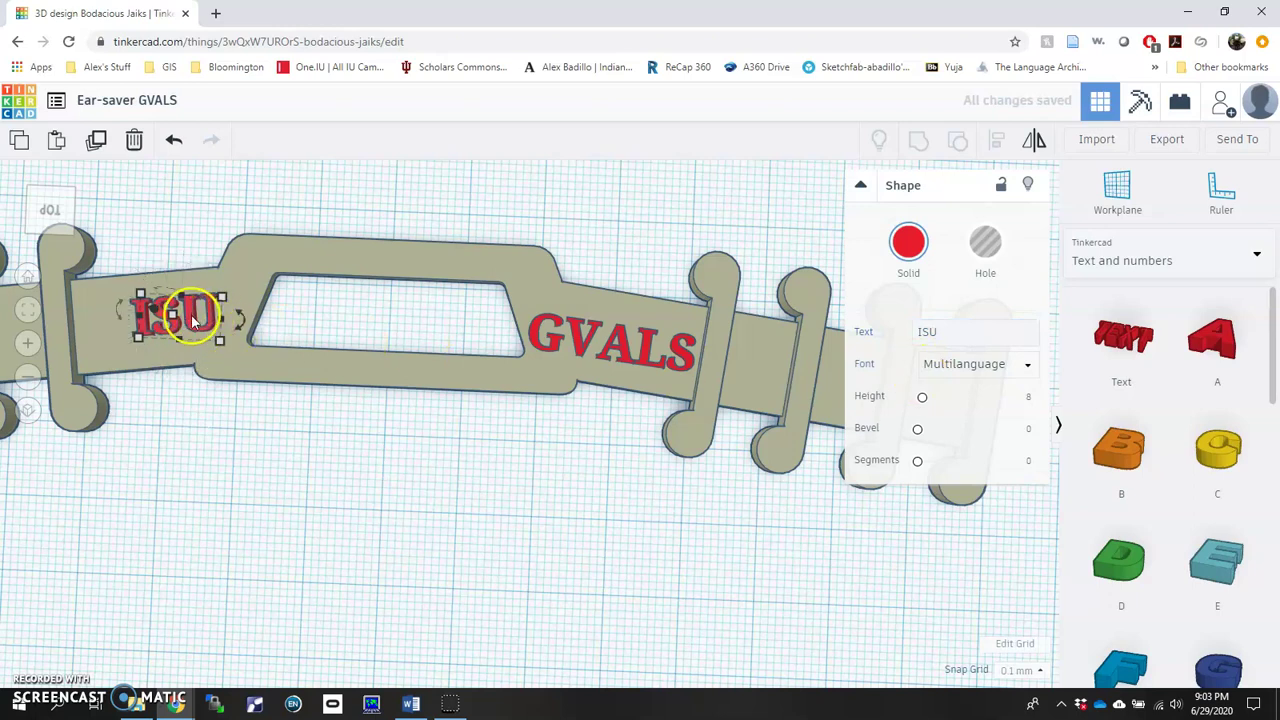
{"action": "left_click_drag", "start_coordinate": [193, 318], "coordinate": [170, 321]}
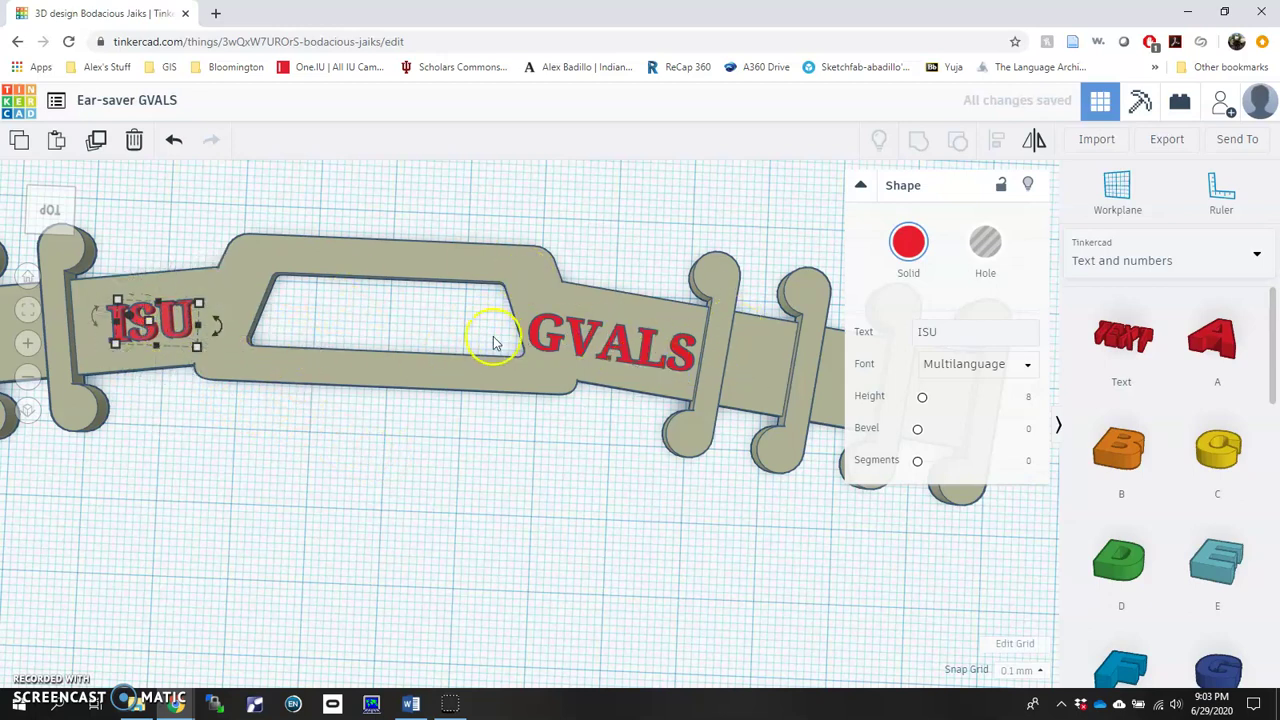
{"action": "right_click_drag", "start_coordinate": [380, 374], "coordinate": [501, 528]}
{"action": "left_click", "coordinate": [508, 508]}
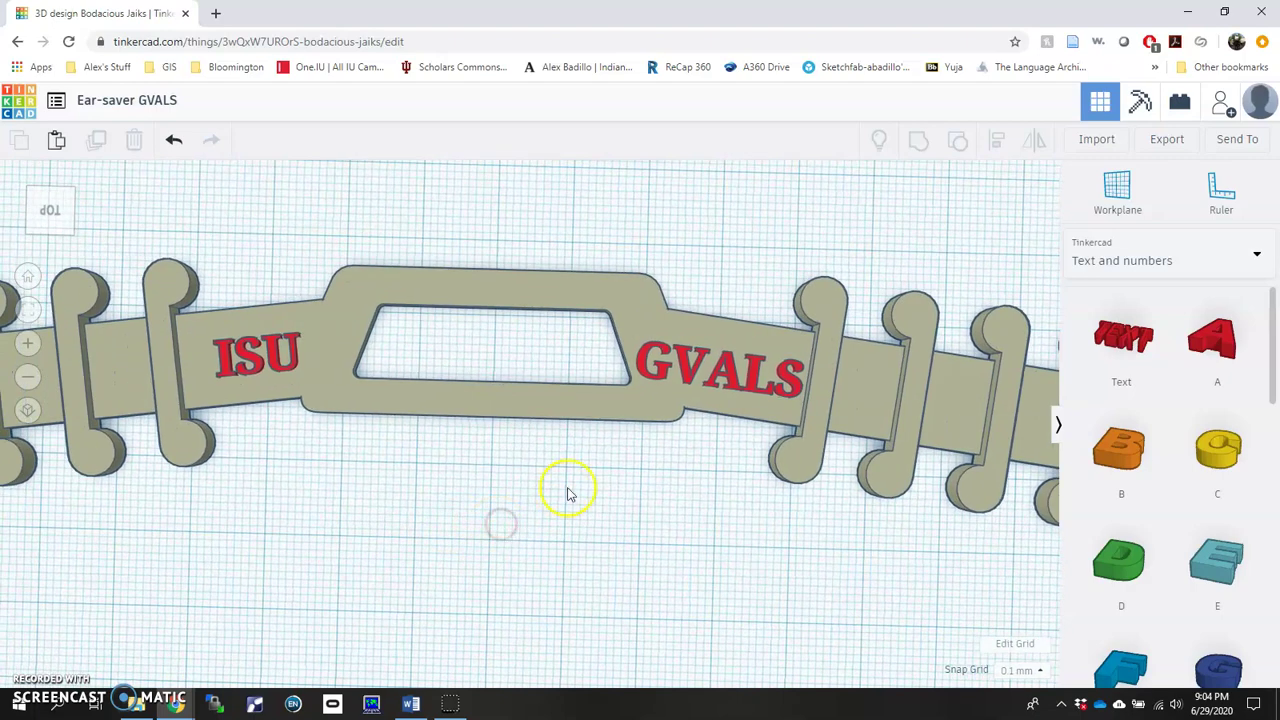
- Select the ISU text, GVALS text and strap together and group them into one shape
{"action": "scroll", "coordinate": [388, 468], "scroll_direction": "down", "scroll_amount": 5}
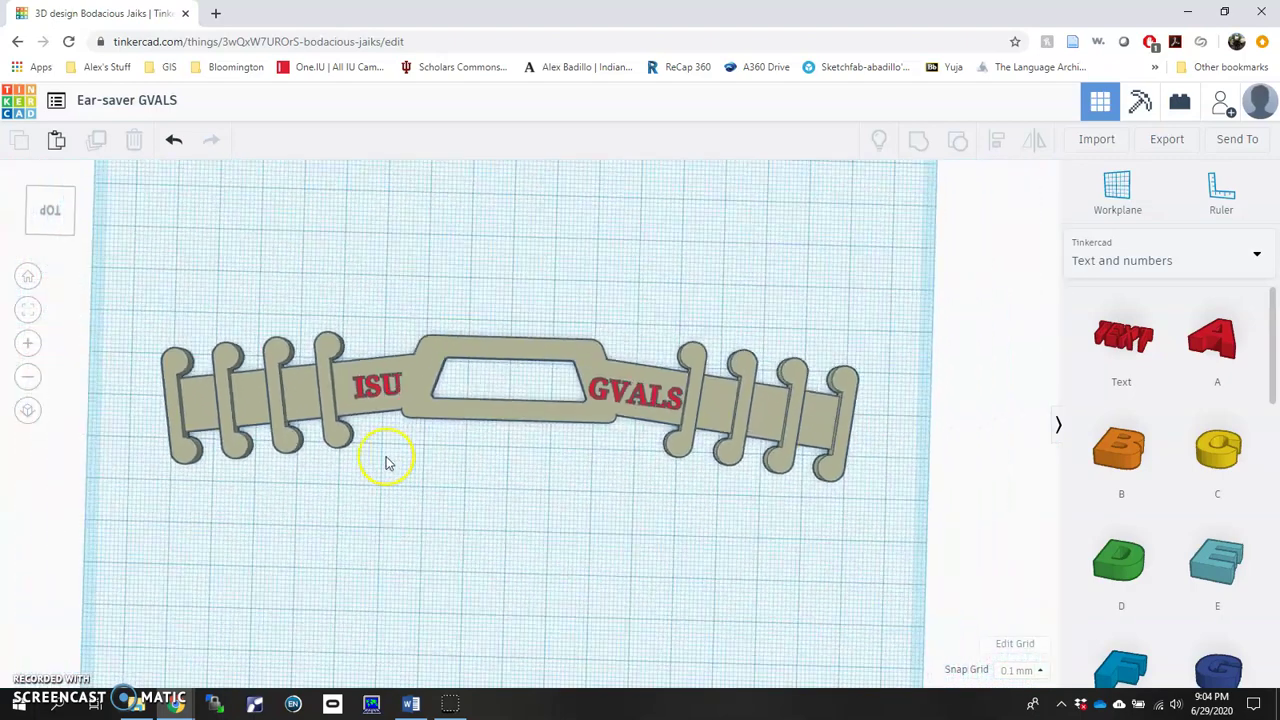
{"action": "left_click", "coordinate": [489, 418]}
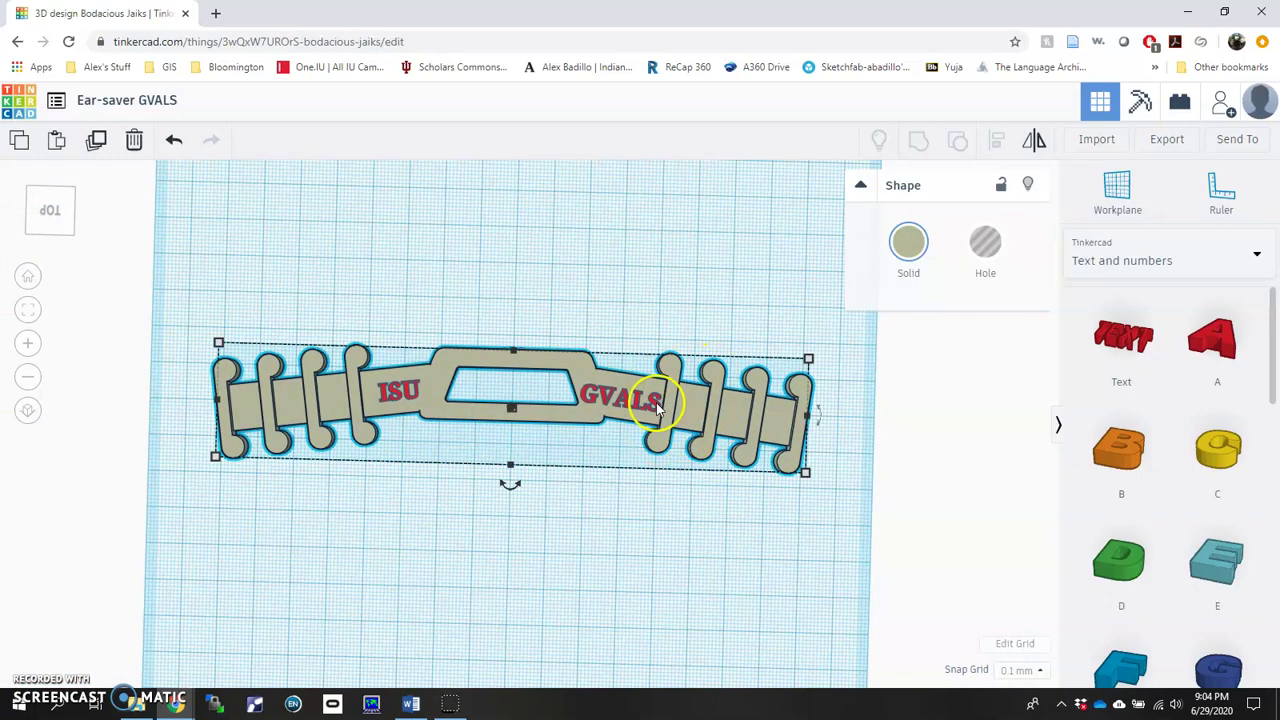
{"action": "left_click", "coordinate": [585, 398]}
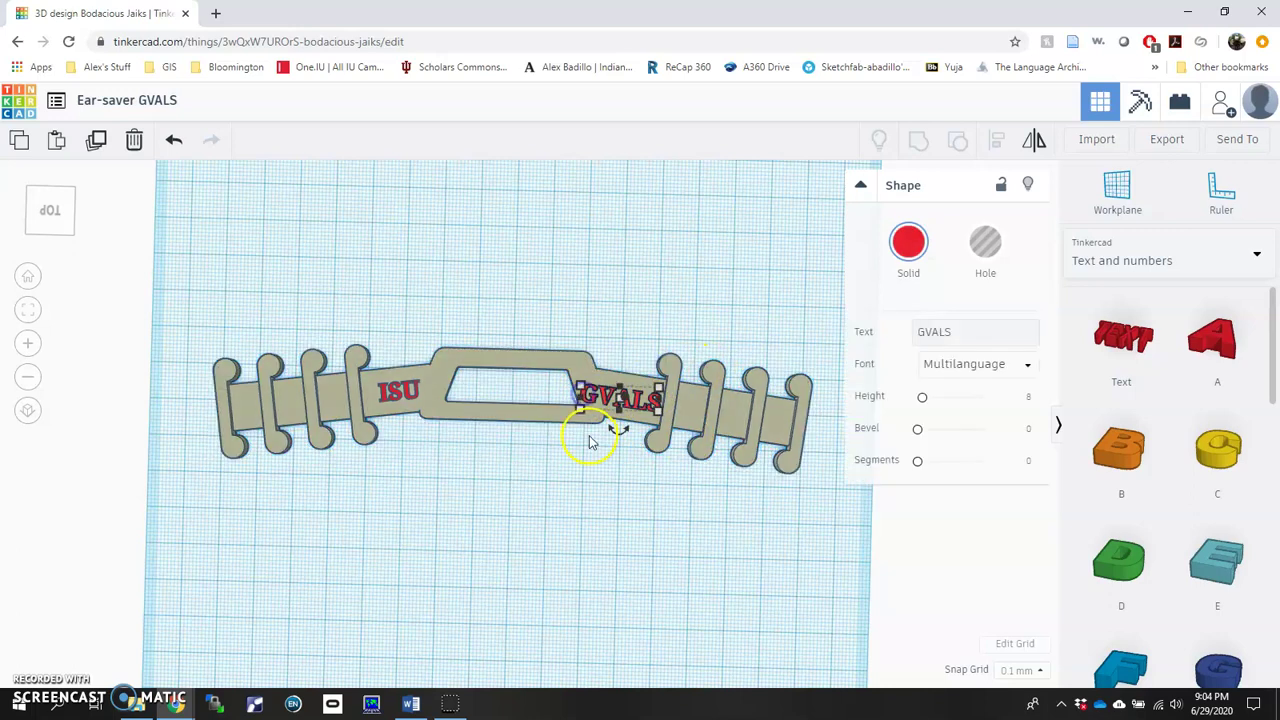
{"action": "left_click", "coordinate": [398, 397]}
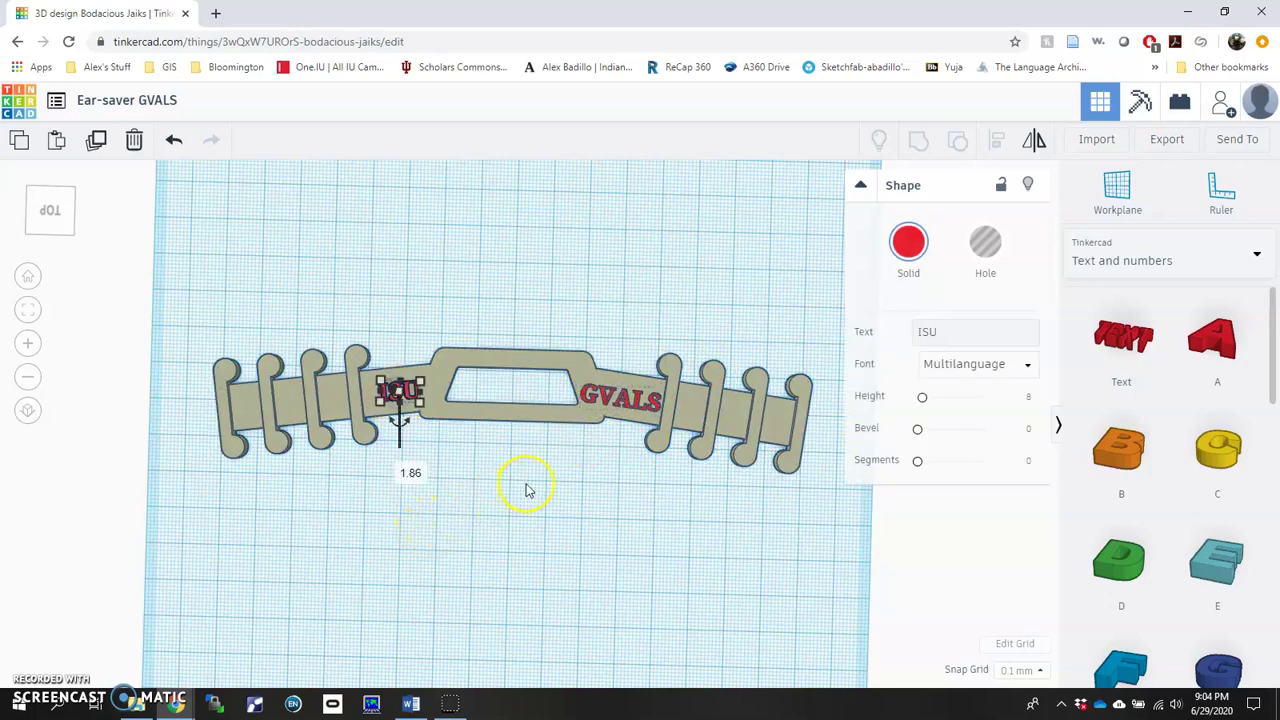
{"action": "mouse_move", "coordinate": [532, 484]}
{"action": "right_mouse_down"}
{"action": "mouse_move", "coordinate": [560, 409]}
{"action": "mouse_move", "coordinate": [549, 366]}
{"action": "mouse_move", "coordinate": [529, 440]}
{"action": "mouse_move", "coordinate": [534, 486]}
{"action": "right_mouse_up"}
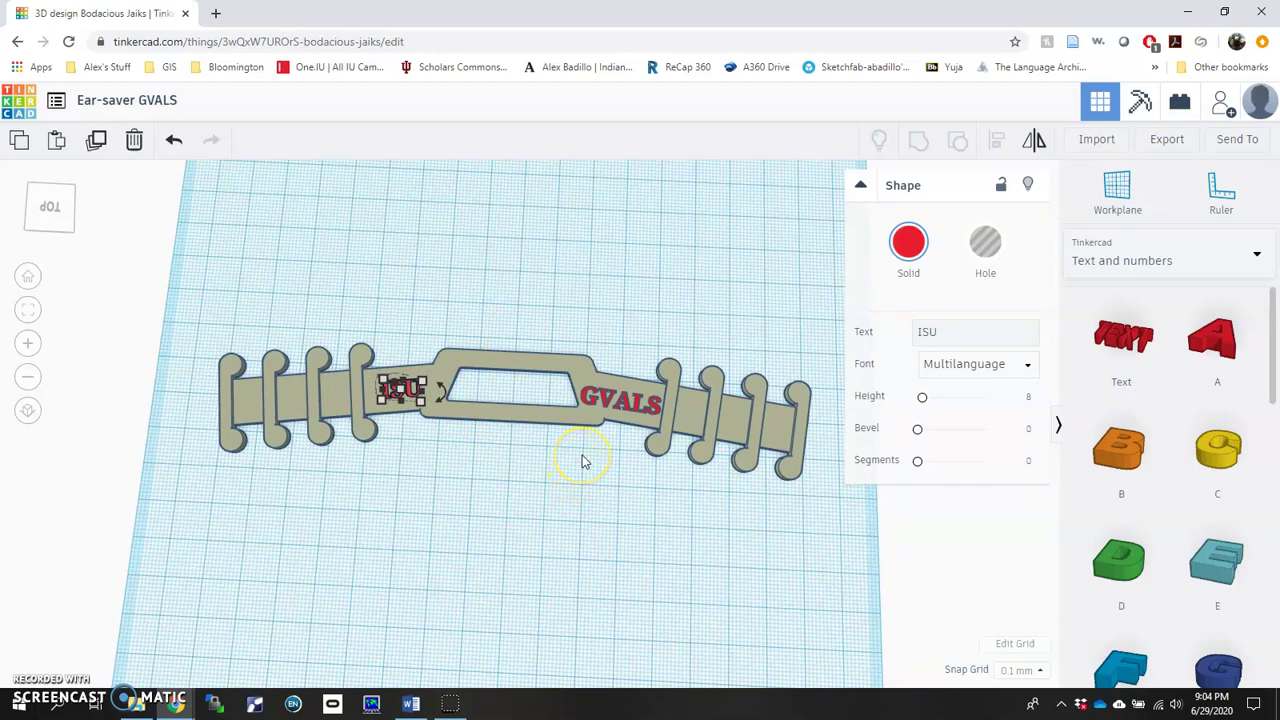
{"action": "left_click", "coordinate": [604, 410], "text": "shift"}
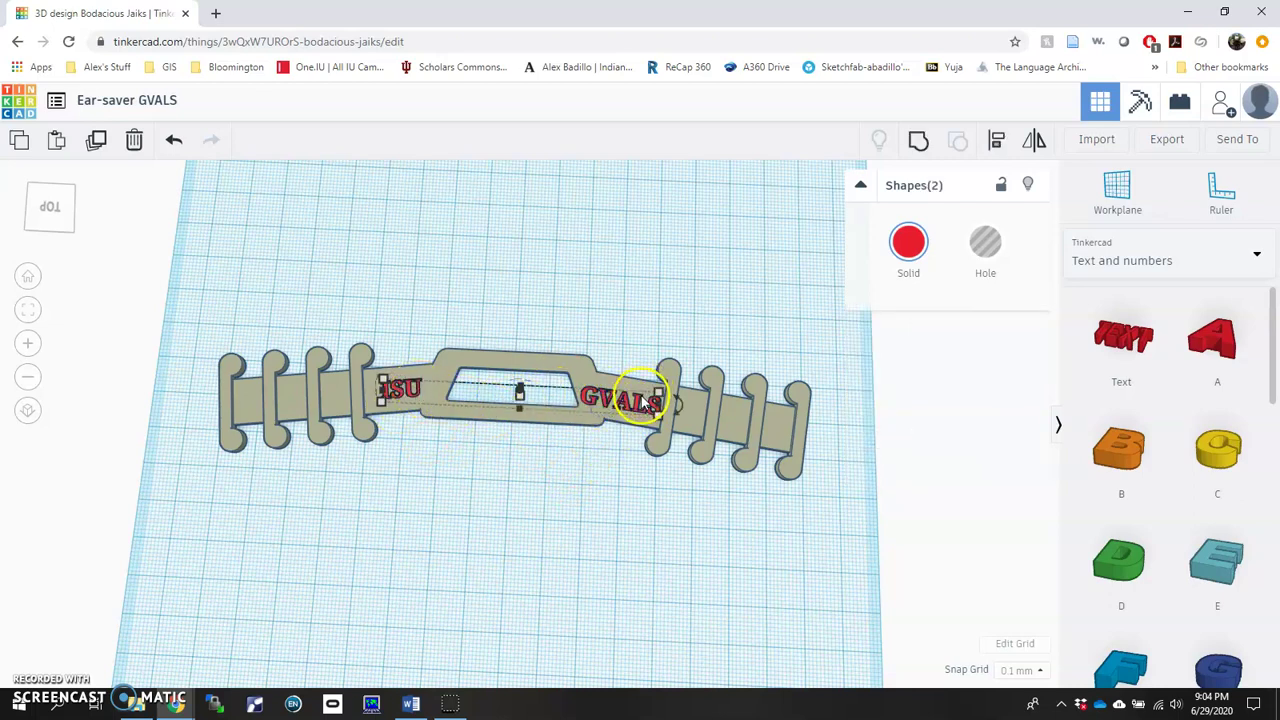
{"action": "left_click", "coordinate": [744, 419], "text": "shift"}
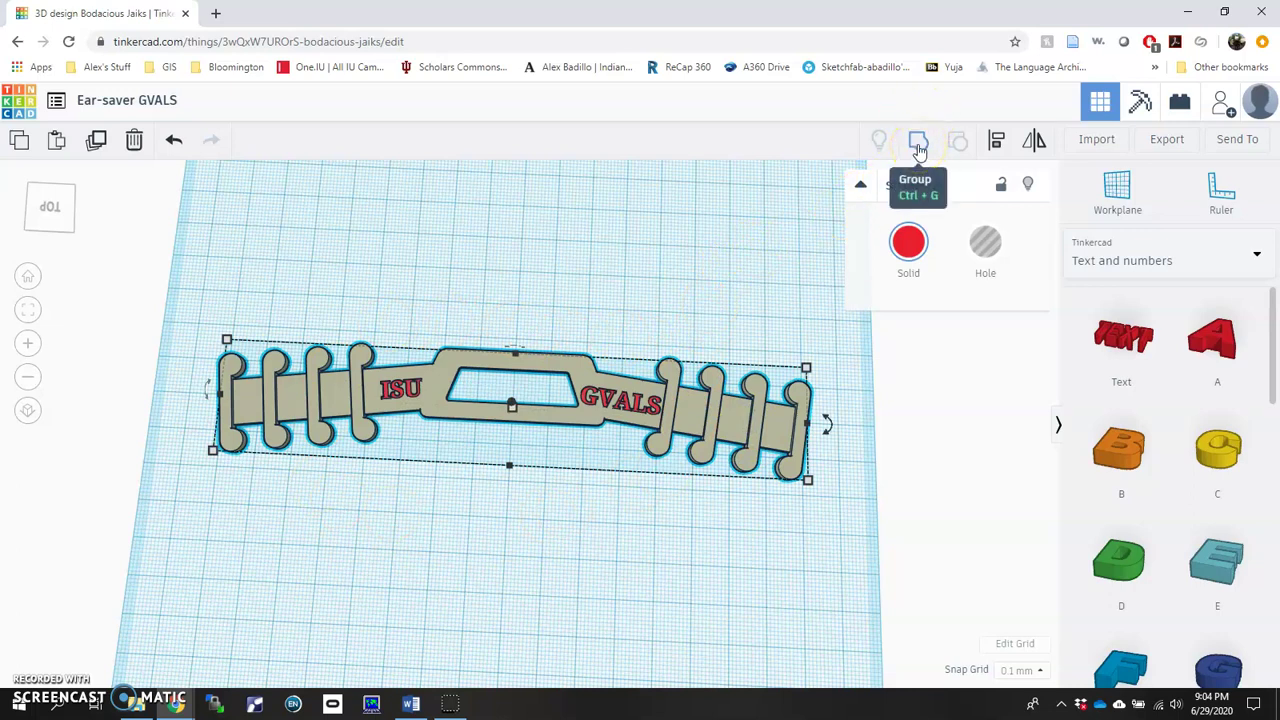
{"action": "left_click", "coordinate": [918, 142]}
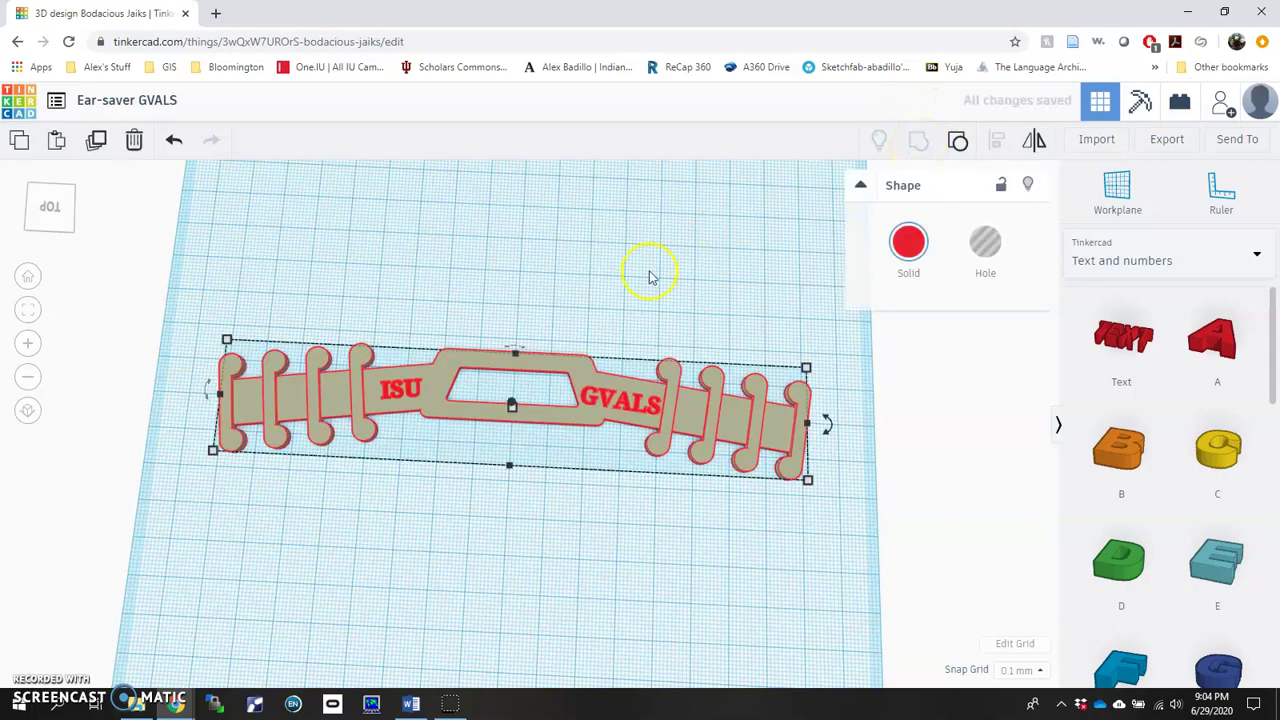
- Orbit and pan to inspect the grouped ear-saver from several angles
{"action": "left_click", "coordinate": [476, 521]}
{"action": "right_click_drag", "start_coordinate": [517, 503], "coordinate": [524, 560]}
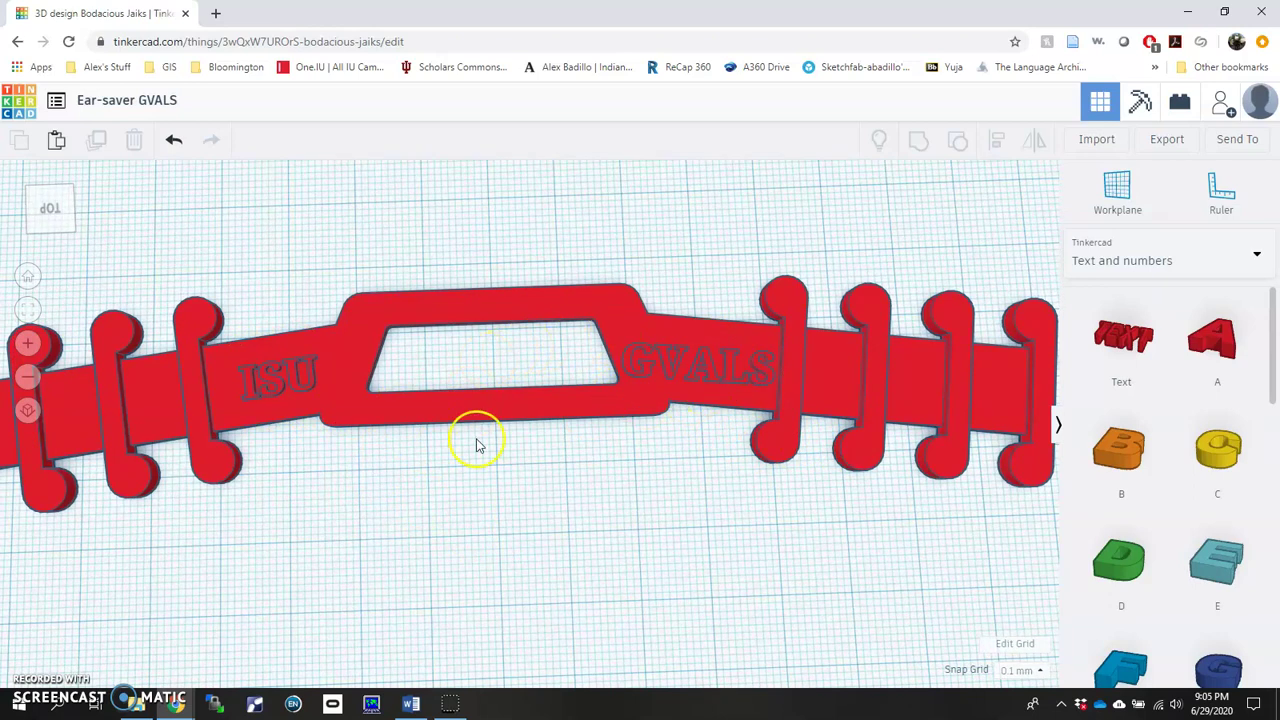
{"action": "middle_click_drag", "start_coordinate": [477, 391], "coordinate": [571, 404]}
{"action": "right_click_drag", "start_coordinate": [571, 404], "coordinate": [593, 510]}
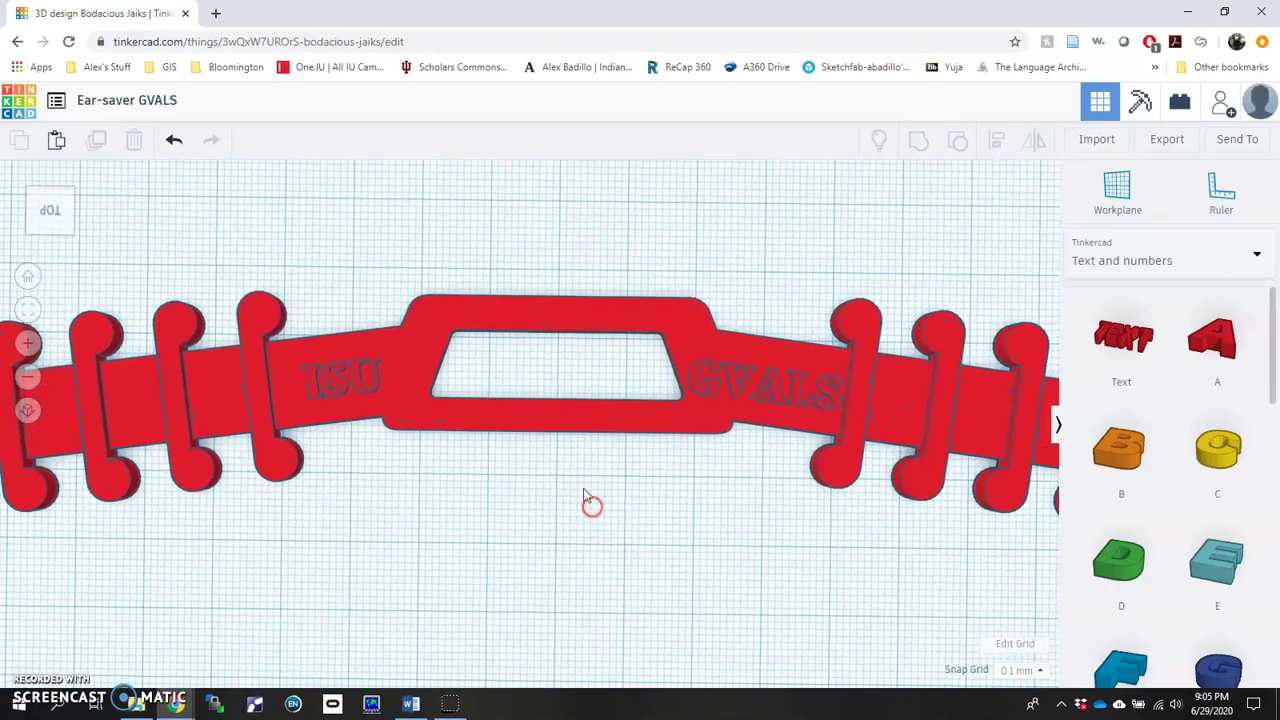
{"action": "scroll", "coordinate": [571, 466], "scroll_direction": "down", "scroll_amount": 5}
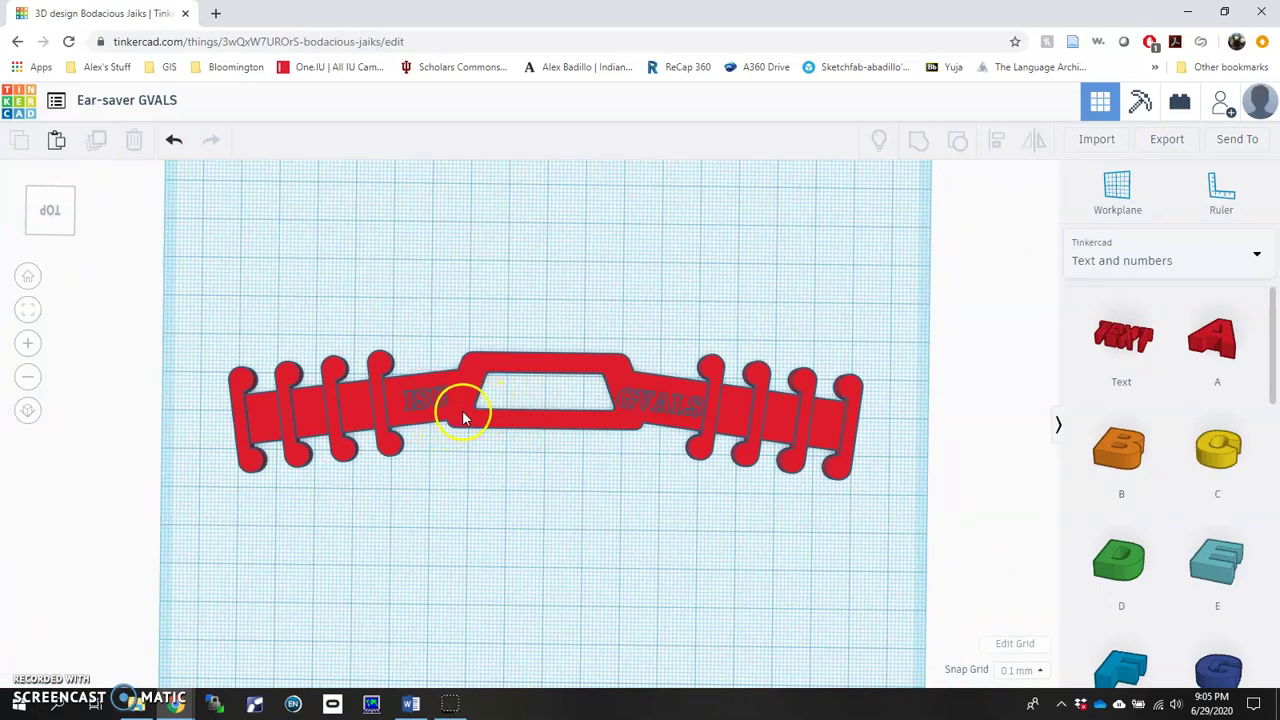
{"action": "right_click_drag", "start_coordinate": [437, 400], "coordinate": [446, 511]}
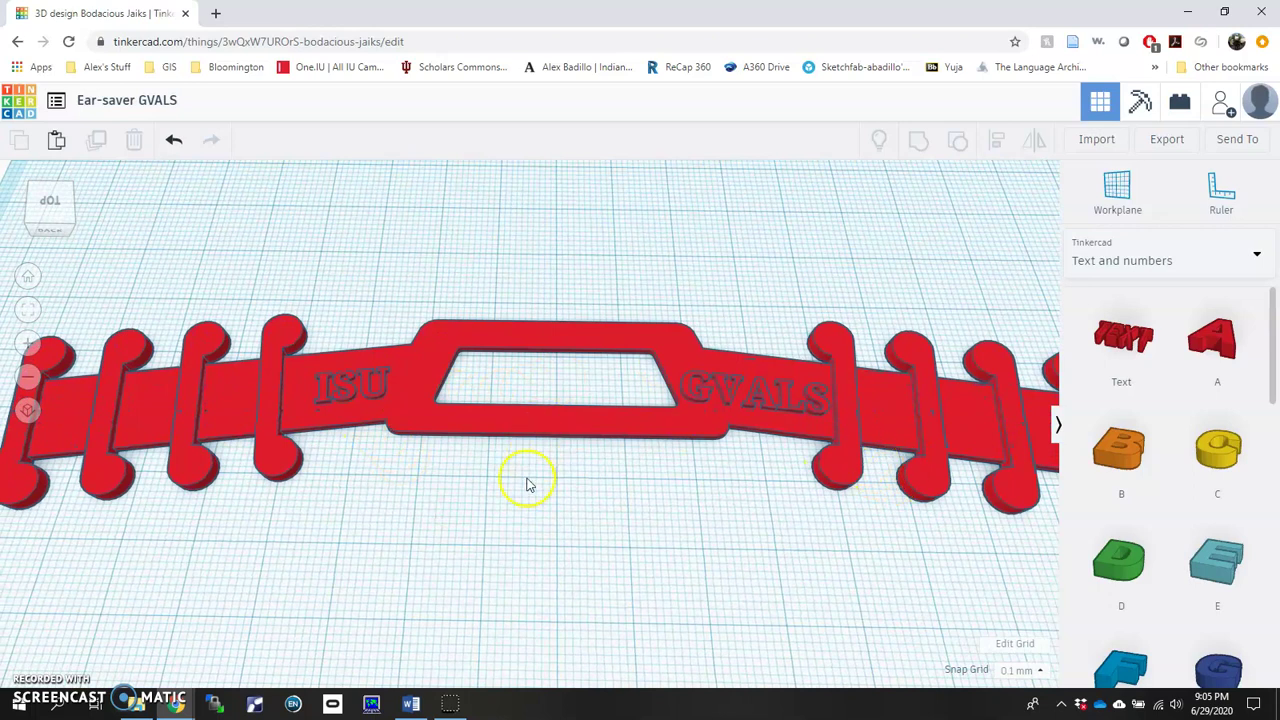
- Undo the grouping, turn ISU into a hole and group it with the band
{"action": "key", "text": "ctrl+z"}
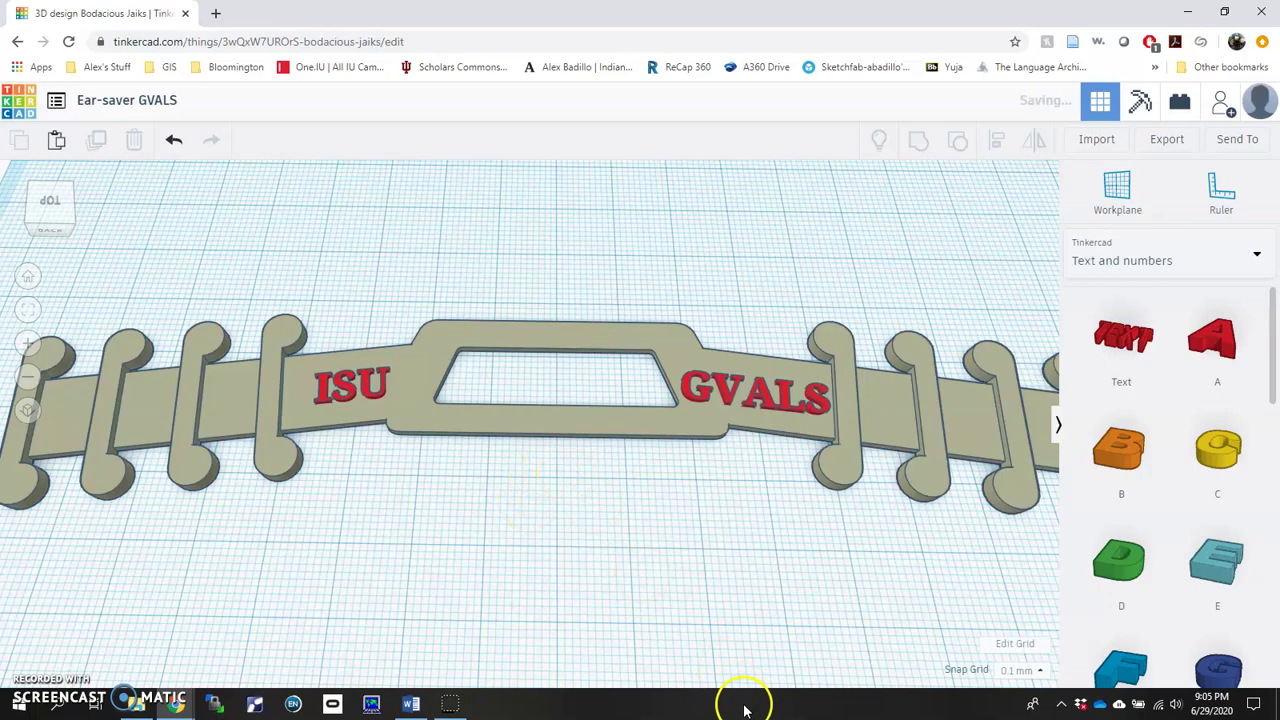
{"action": "key", "text": "ctrl+z"}
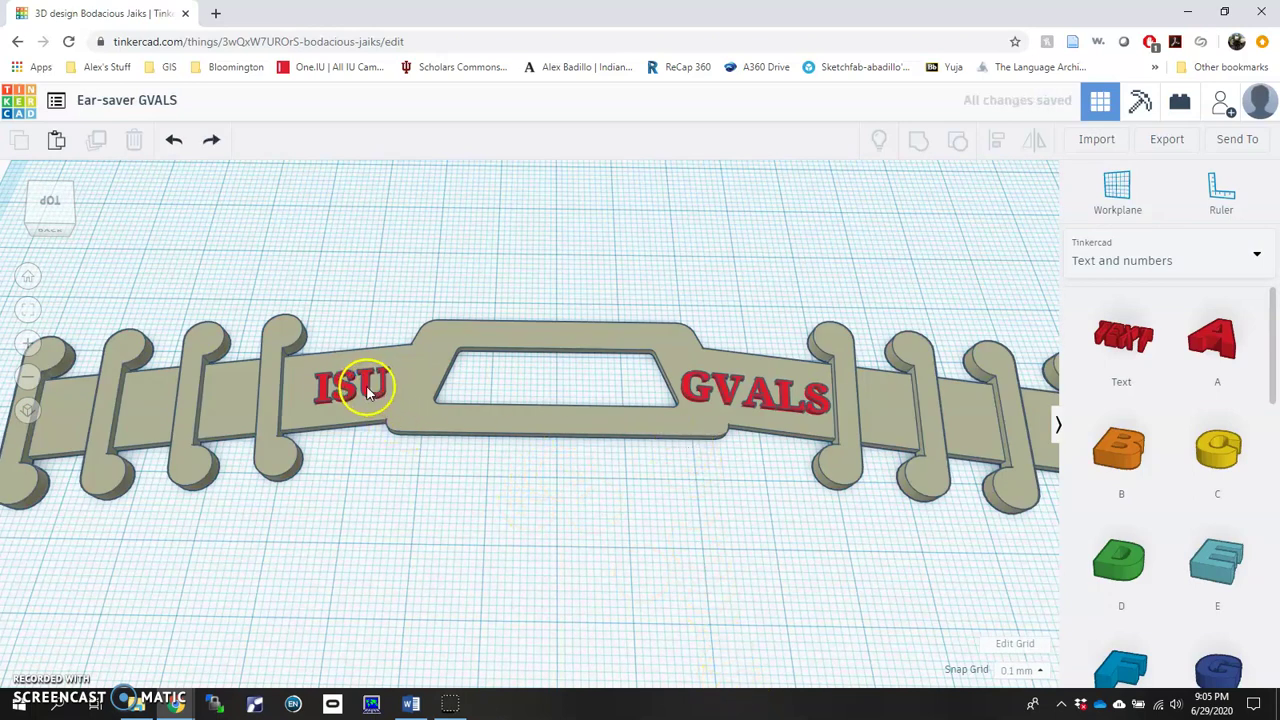
{"action": "left_click", "coordinate": [368, 392]}
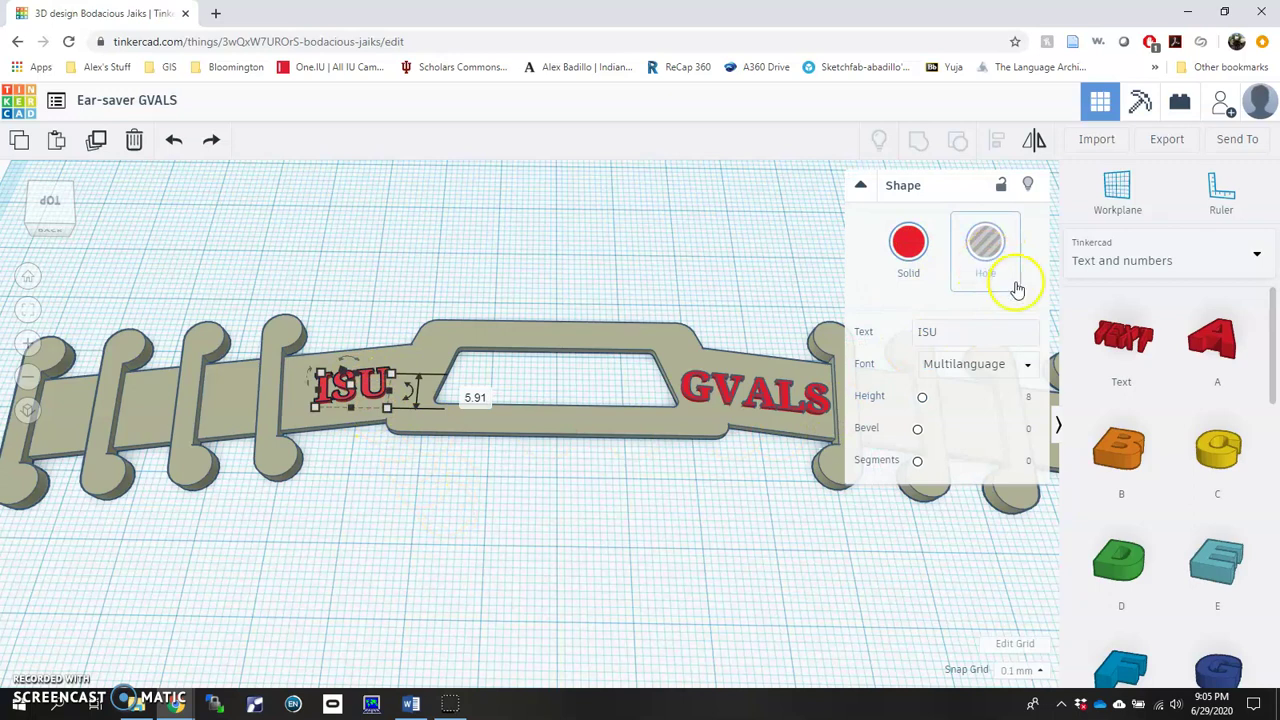
{"action": "left_click", "coordinate": [988, 250]}
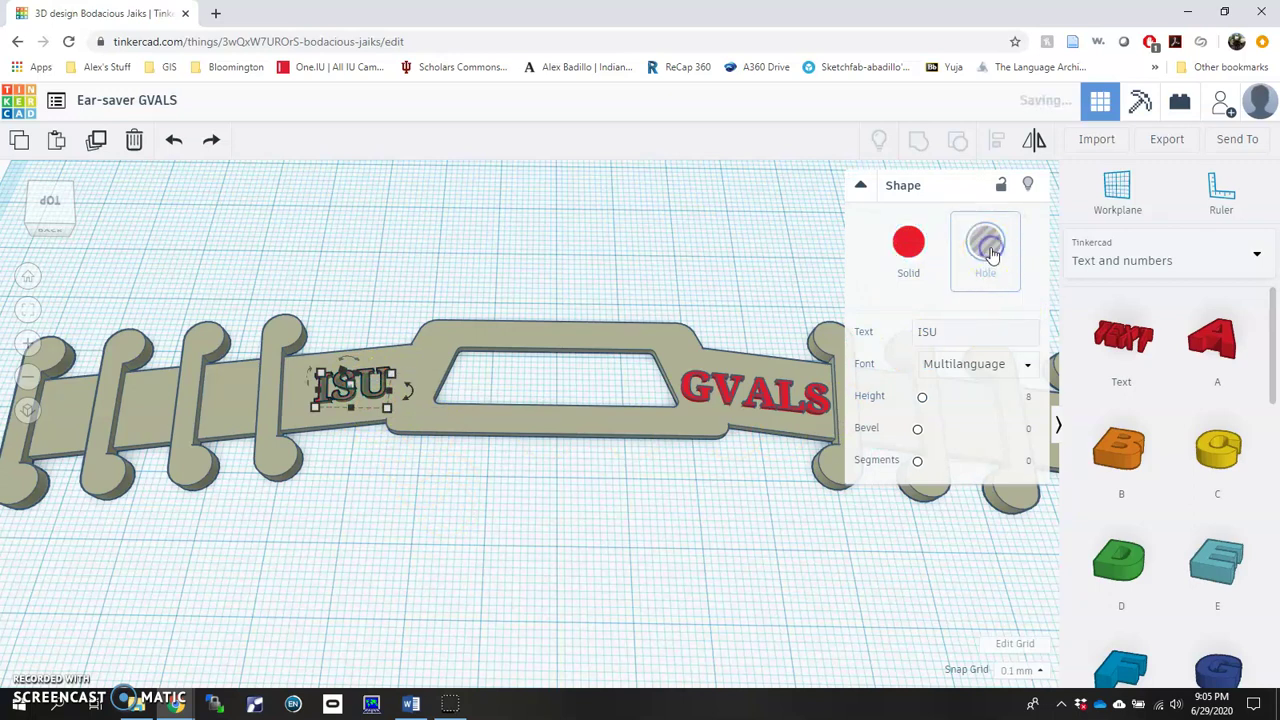
{"action": "left_click", "coordinate": [361, 537]}
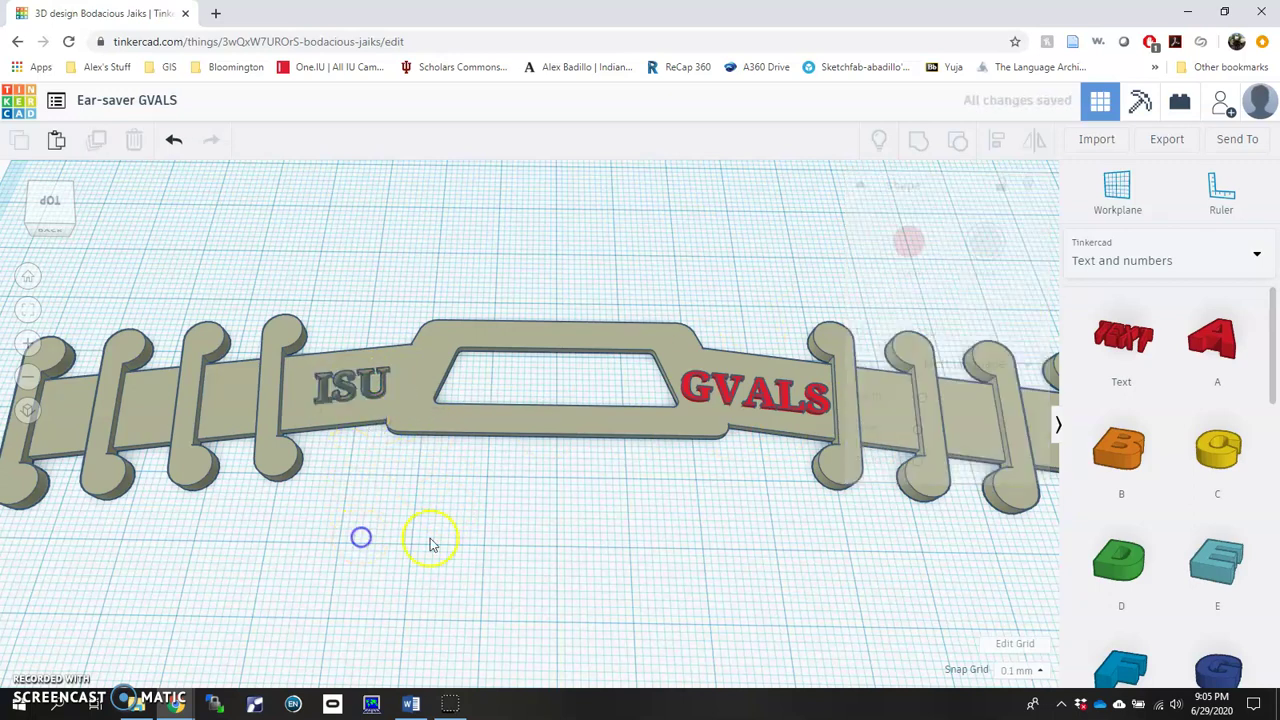
{"action": "left_click", "coordinate": [367, 392]}
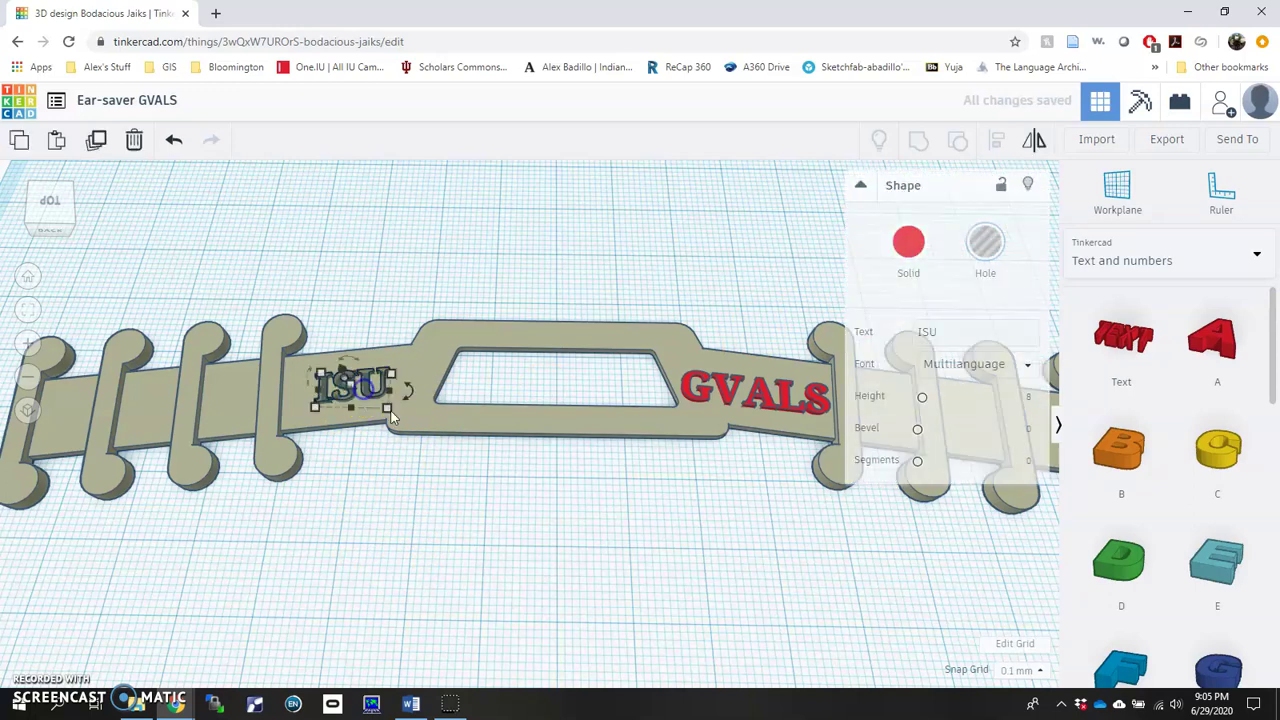
{"action": "left_click", "coordinate": [549, 420], "text": "shift"}
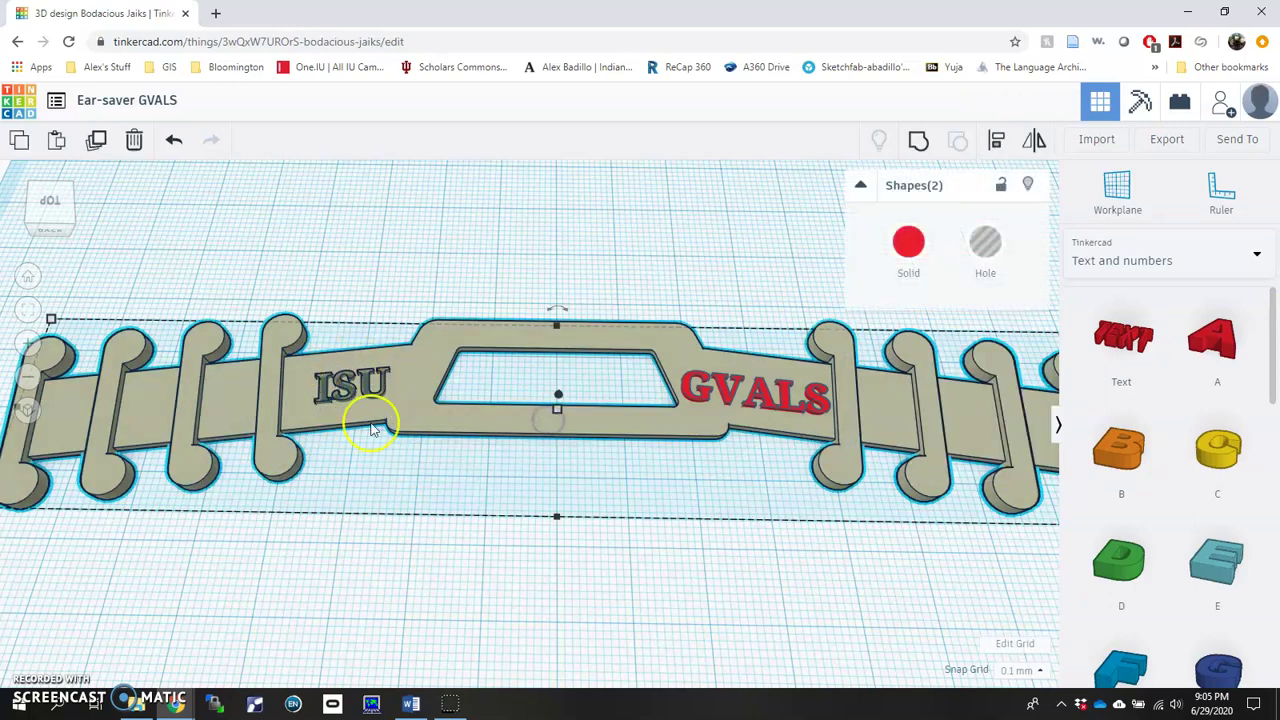
{"action": "left_click", "coordinate": [918, 139]}
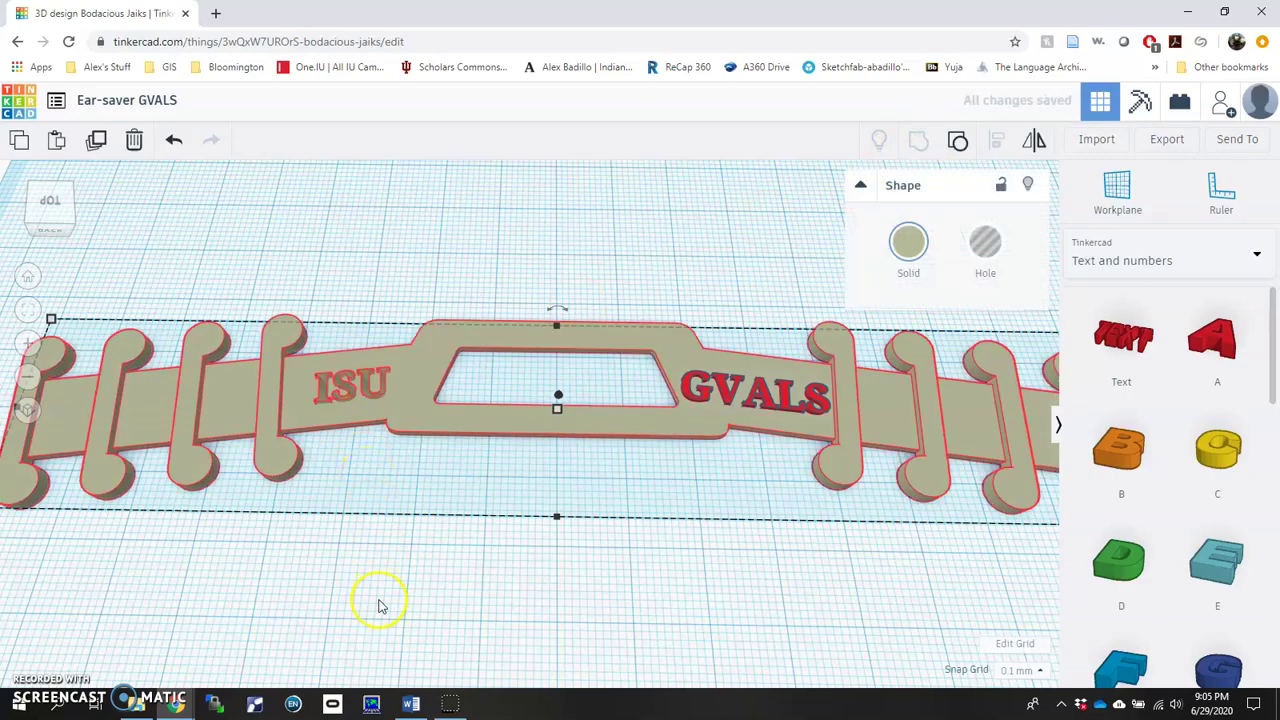
- Turn GVALS into a hole and group it with the band to engrave it
{"action": "right_click_drag", "start_coordinate": [380, 603], "coordinate": [854, 522]}
{"action": "left_click", "coordinate": [486, 429]}
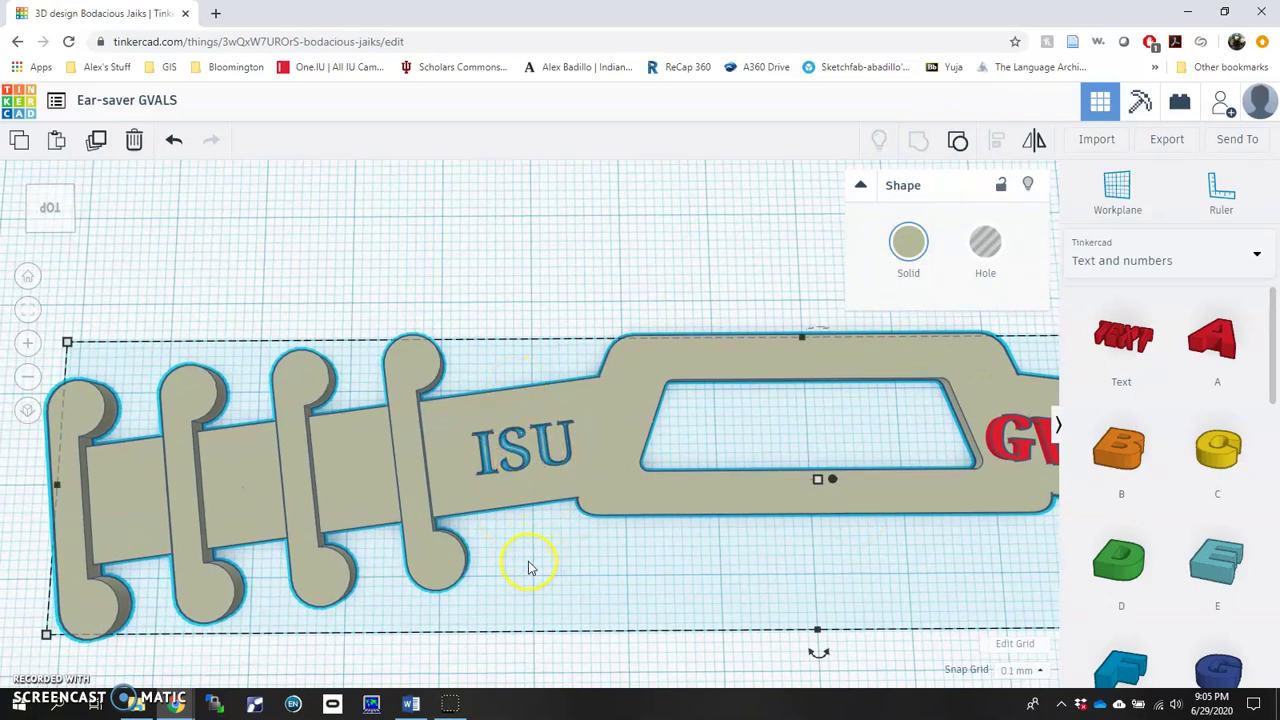
{"action": "scroll", "coordinate": [562, 545], "scroll_direction": "down", "scroll_amount": 4}
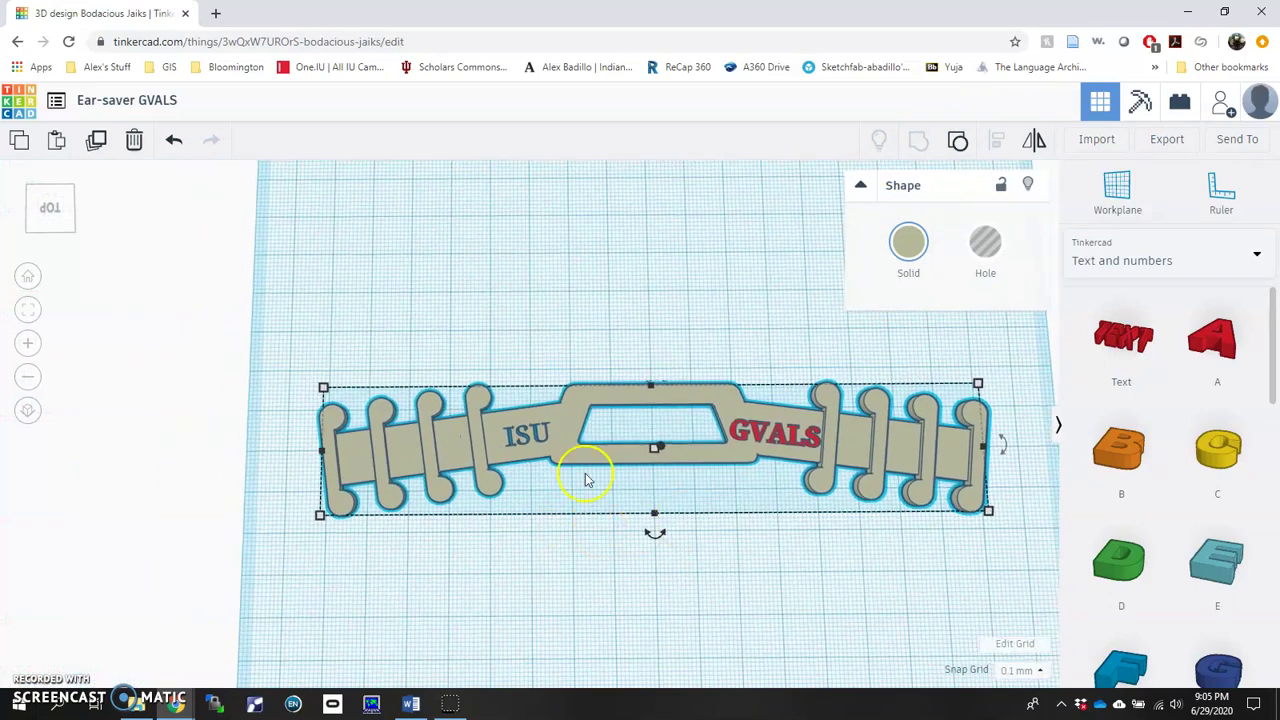
{"action": "double_click", "coordinate": [740, 437]}
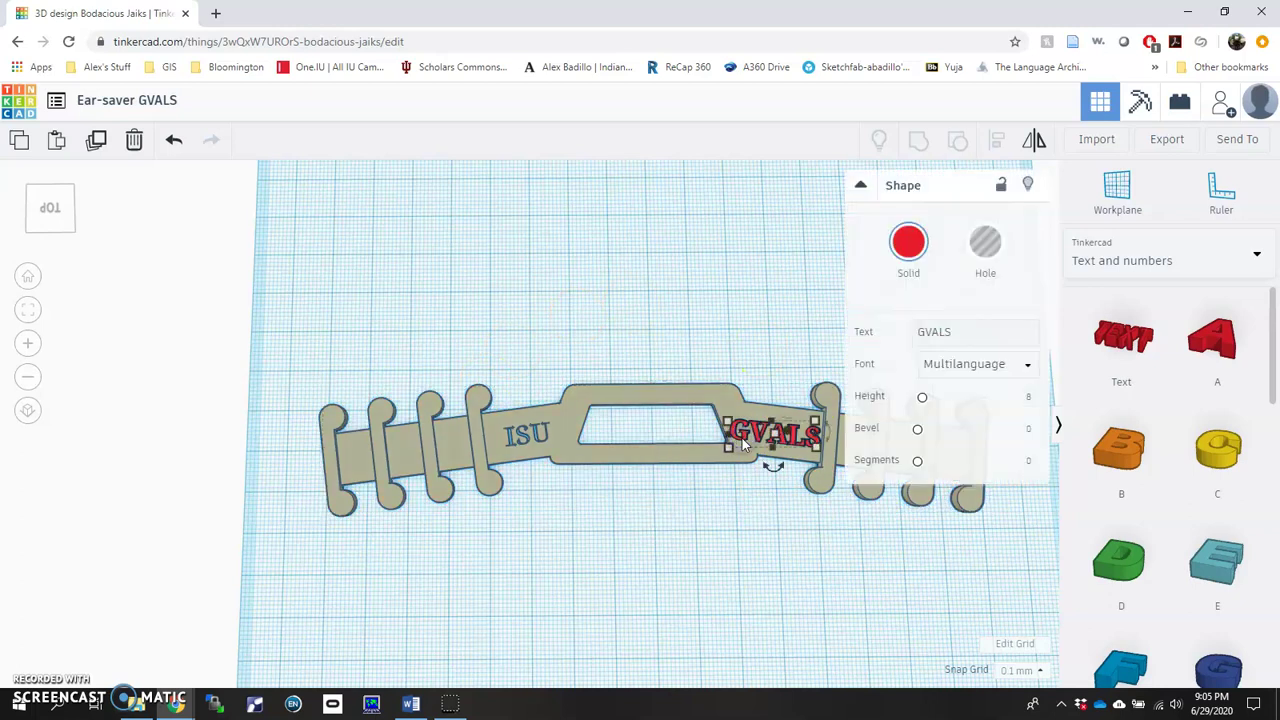
{"action": "left_click", "coordinate": [982, 244]}
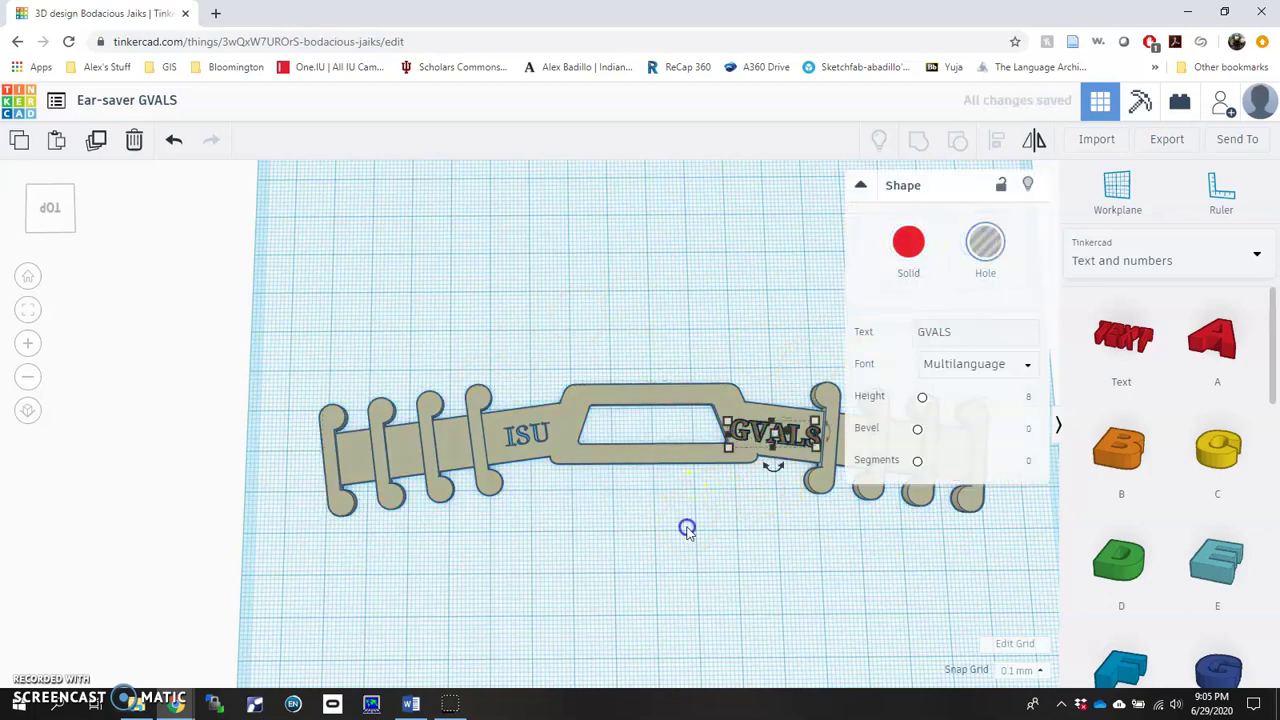
{"action": "left_click", "coordinate": [687, 530]}
{"action": "left_click", "coordinate": [733, 450]}
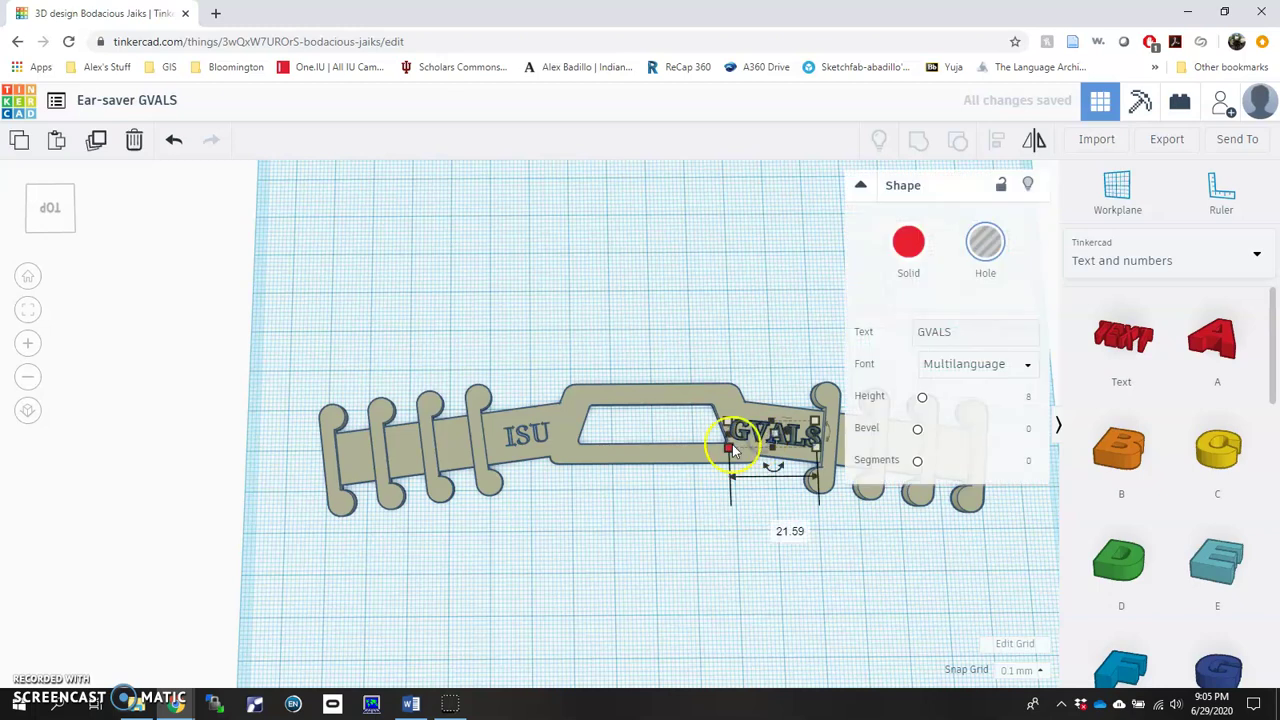
{"action": "left_click", "coordinate": [677, 462], "text": "shift"}
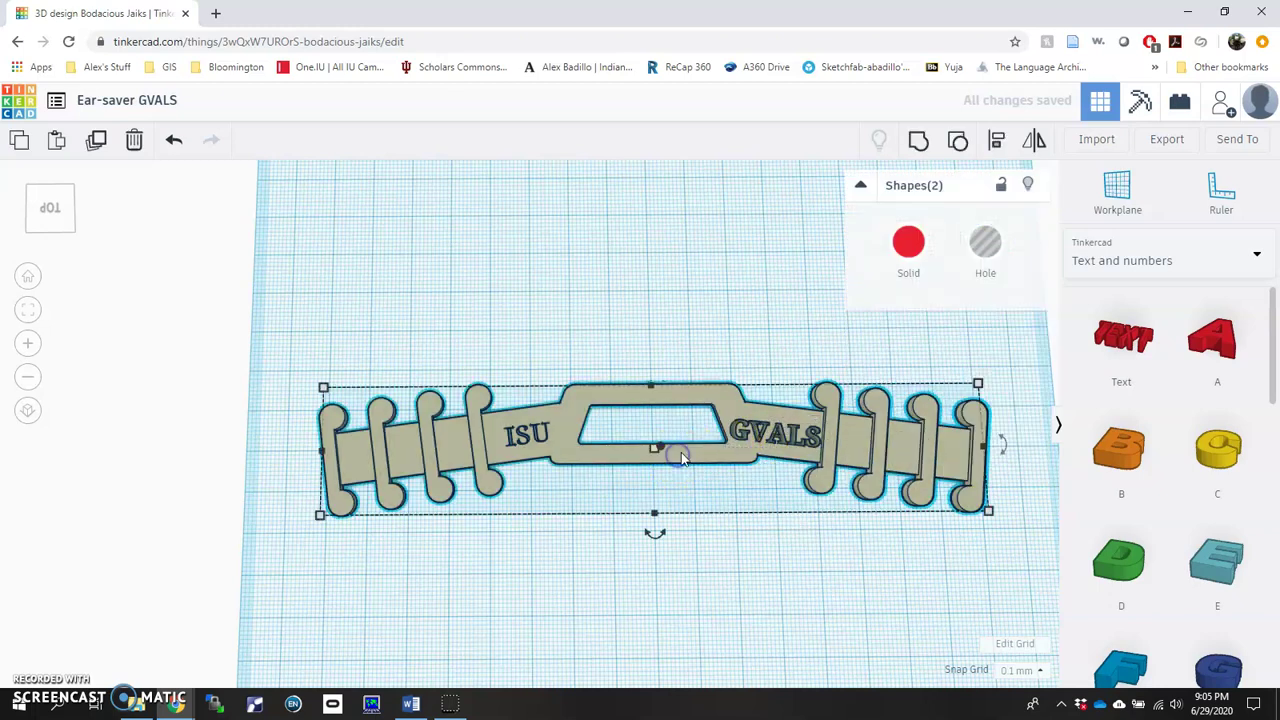
{"action": "left_click", "coordinate": [917, 143]}
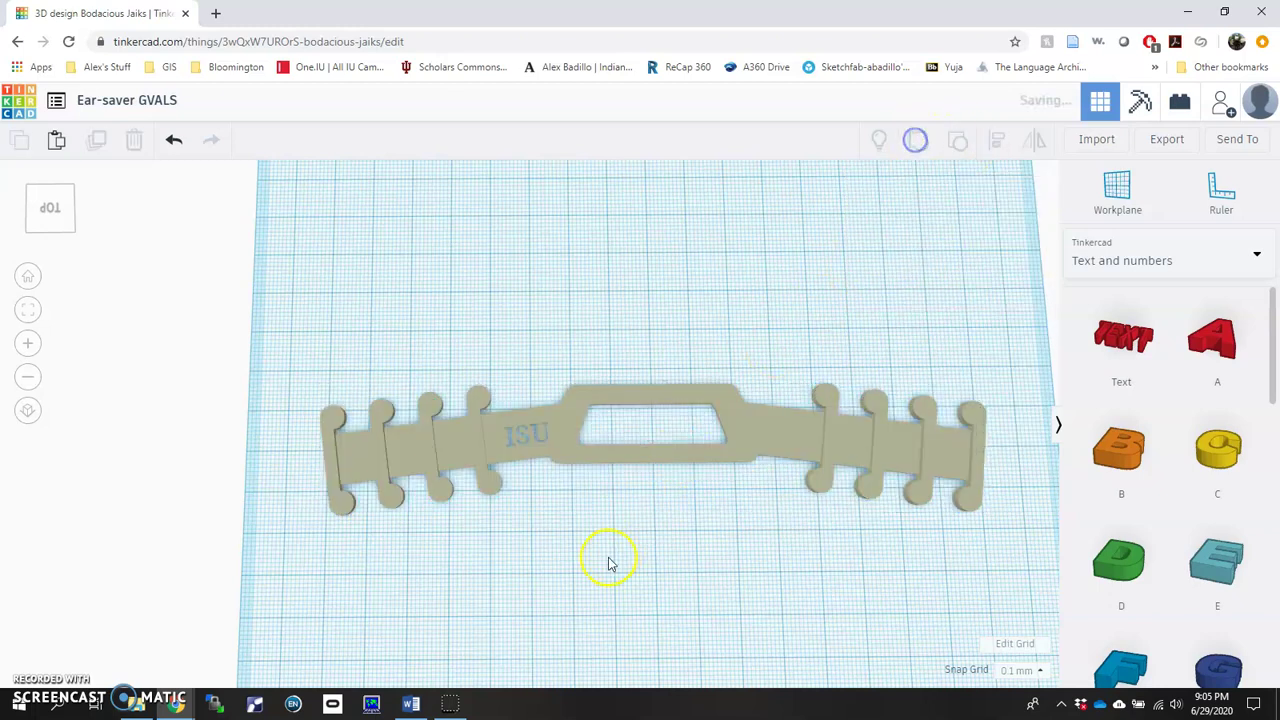
{"action": "left_click", "coordinate": [659, 563]}
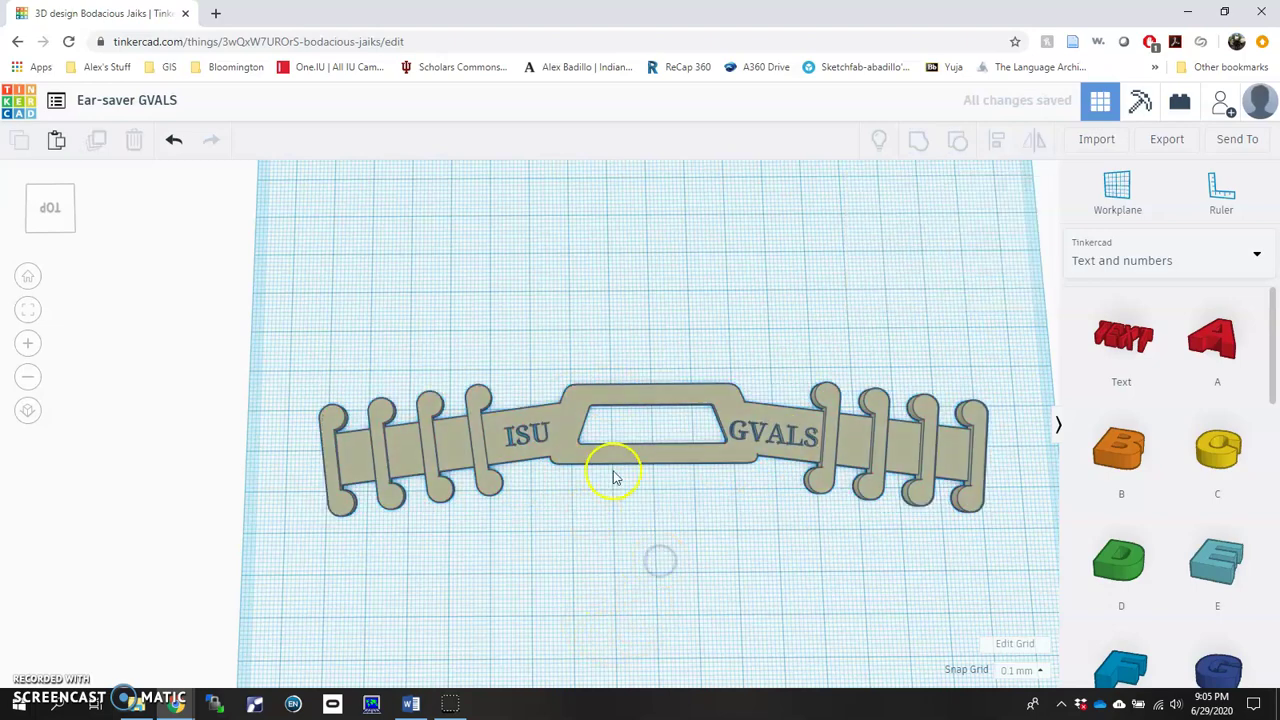
- Undo the engraving so the red ISU and GVALS text stands raised again
{"action": "right_click_drag", "start_coordinate": [609, 471], "coordinate": [526, 460]}
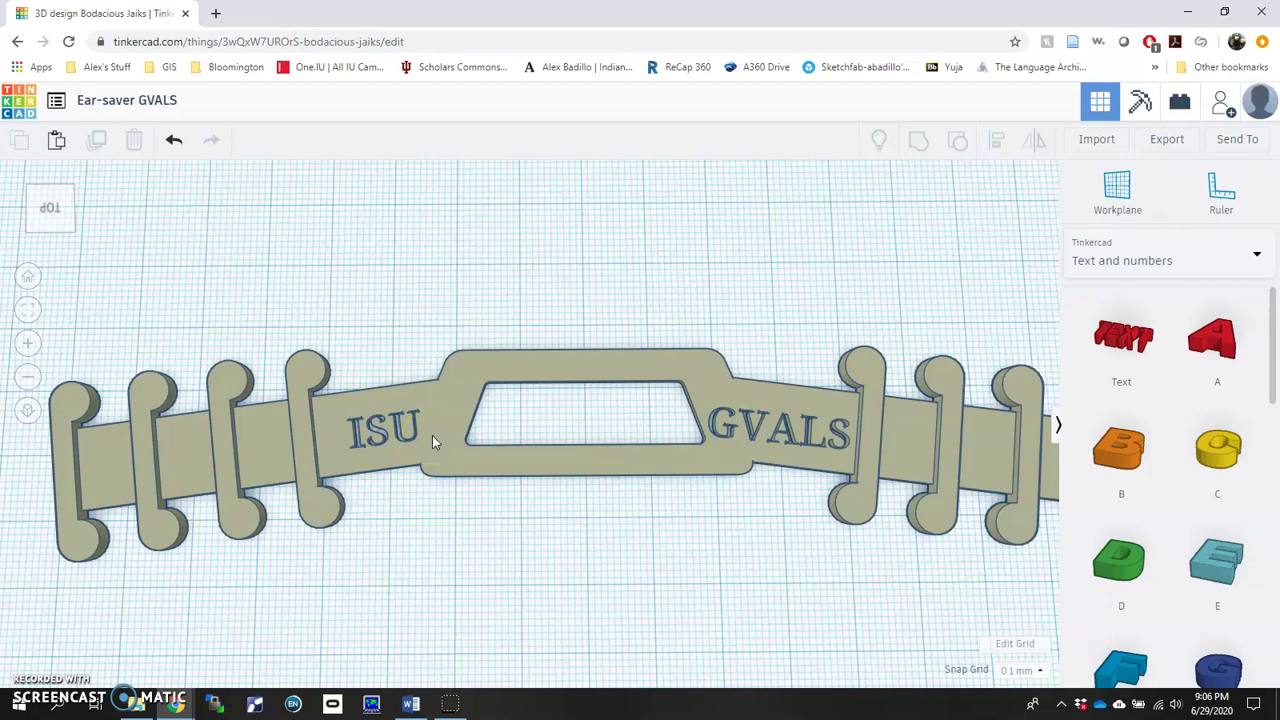
{"action": "left_click_drag", "start_coordinate": [375, 430], "coordinate": [456, 418]}
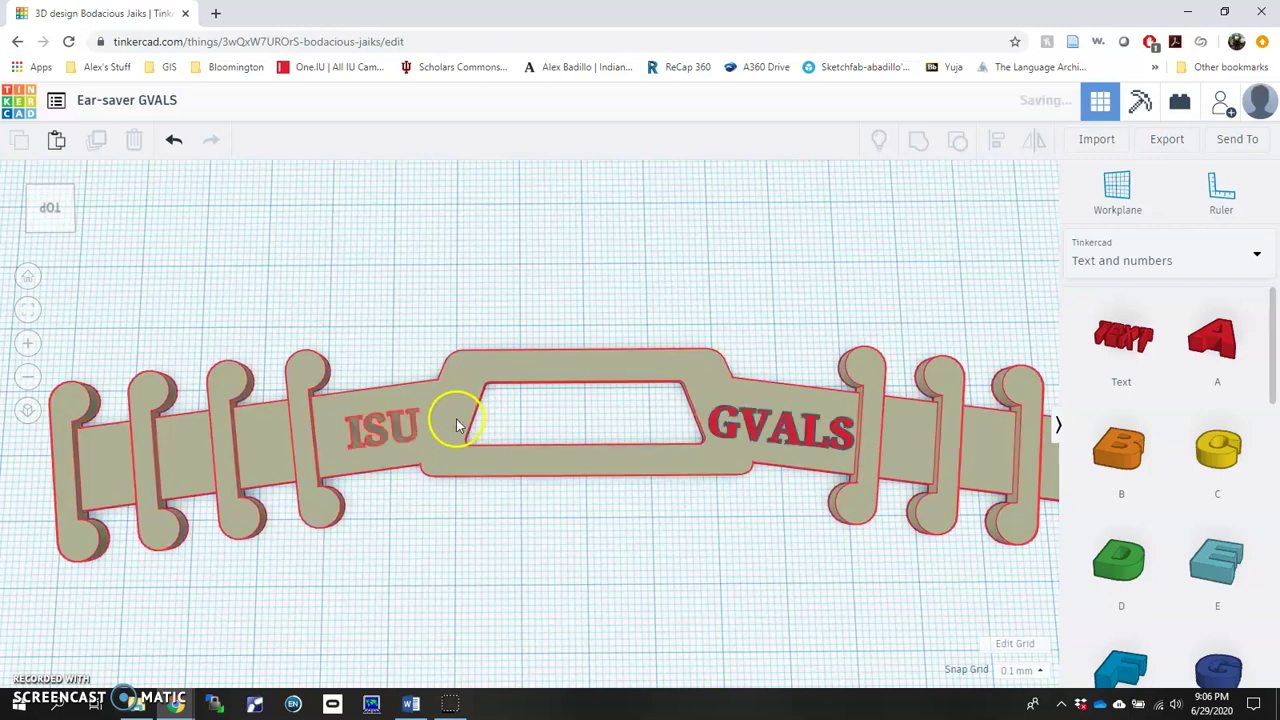
{"action": "key", "text": "ctrl+z"}
- Group the ISU text, GVALS text and band into one red object
{"action": "mouse_move", "coordinate": [515, 560]}
{"action": "right_mouse_down"}
{"action": "mouse_move", "coordinate": [523, 443]}
{"action": "mouse_move", "coordinate": [509, 583]}
{"action": "right_mouse_up"}
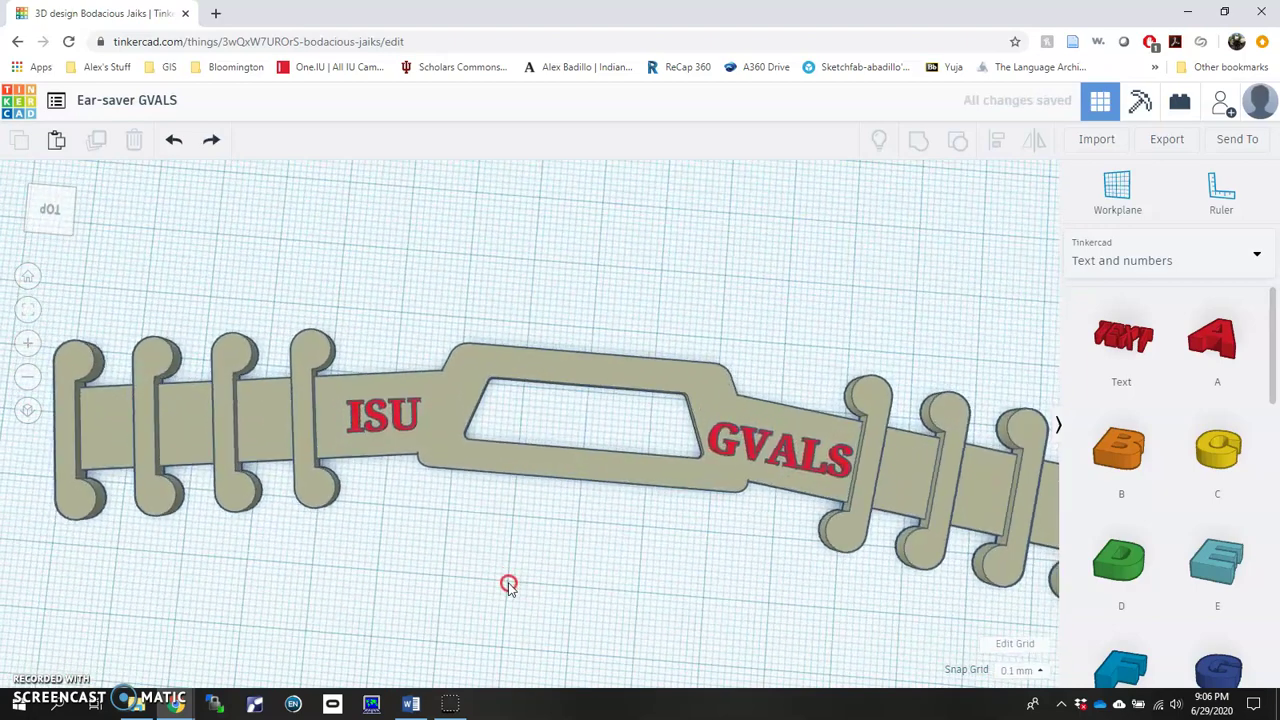
{"action": "left_click", "coordinate": [400, 418]}
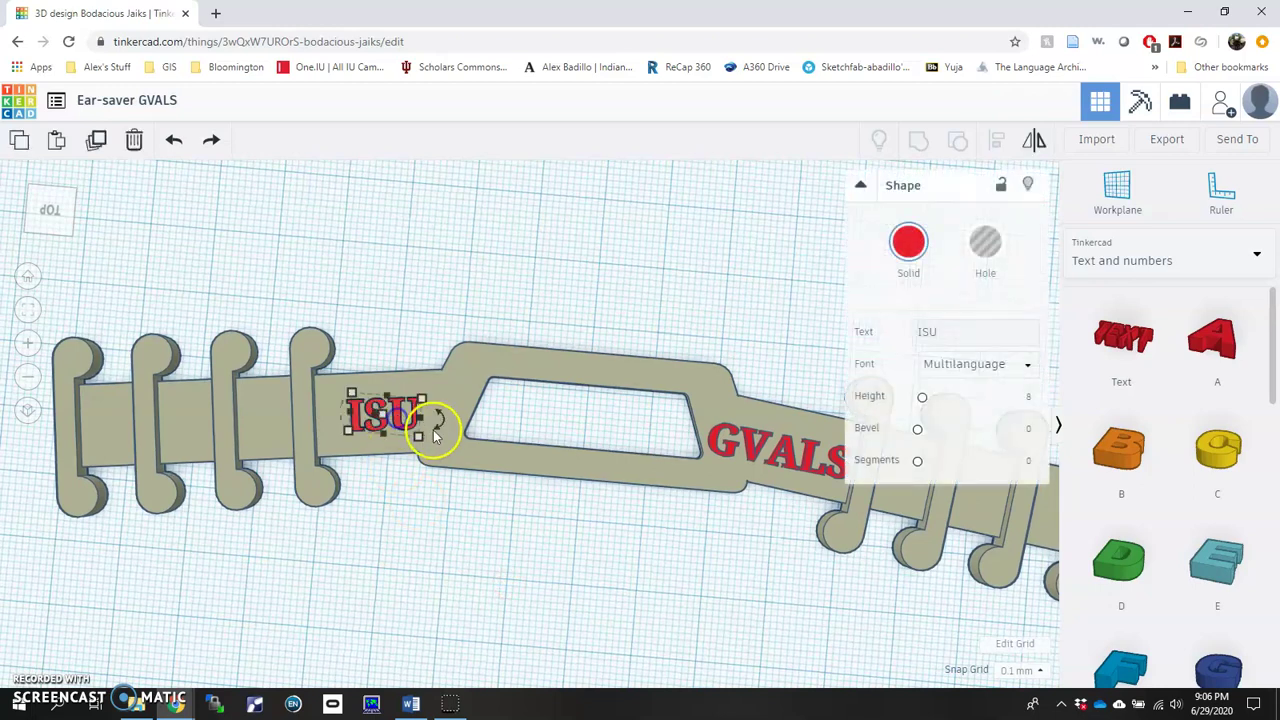
{"action": "left_click", "coordinate": [713, 444], "text": "shift"}
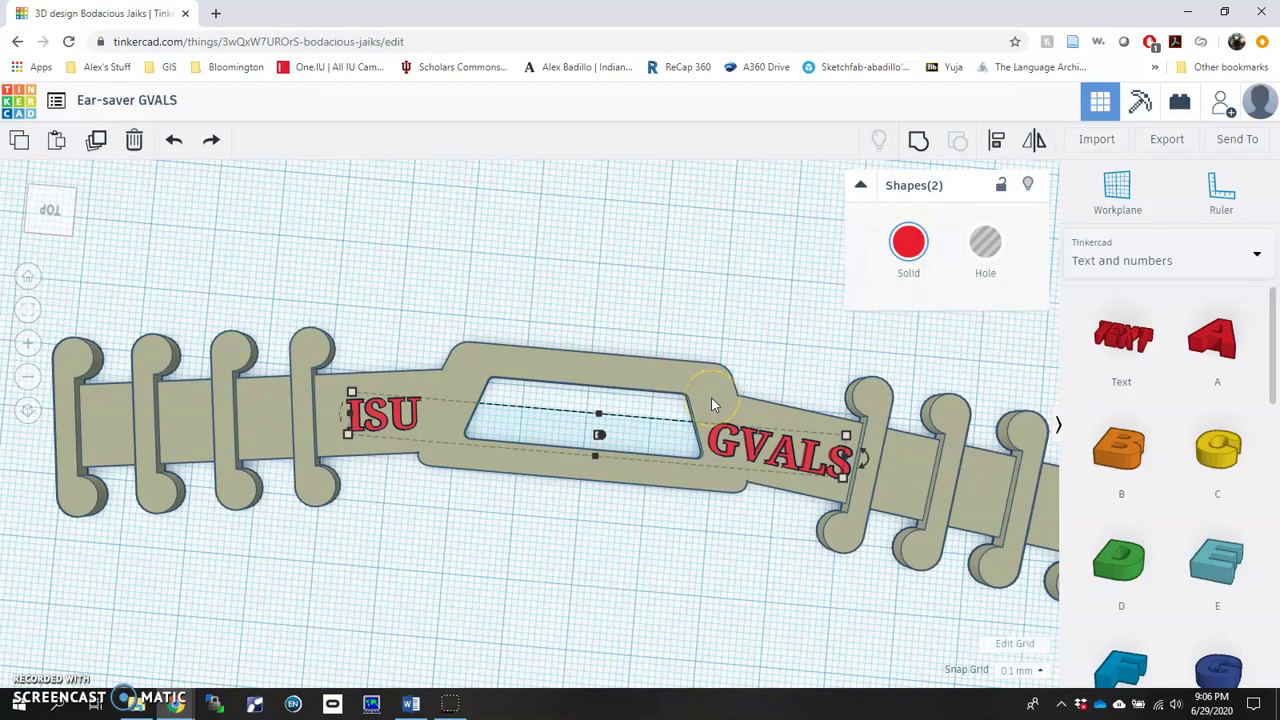
{"action": "left_click", "coordinate": [712, 403], "text": "shift"}
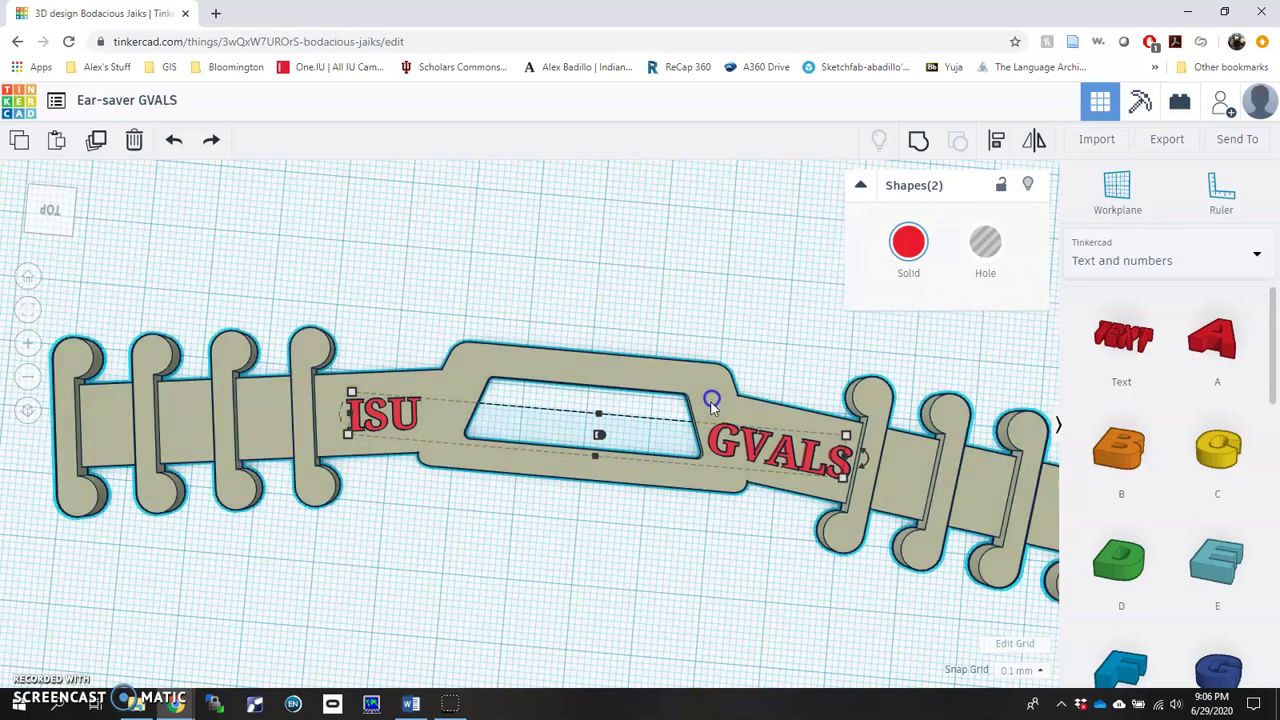
{"action": "left_click", "coordinate": [918, 146]}
{"action": "left_click", "coordinate": [551, 509]}
{"action": "right_click_drag", "start_coordinate": [609, 640], "coordinate": [666, 520]}
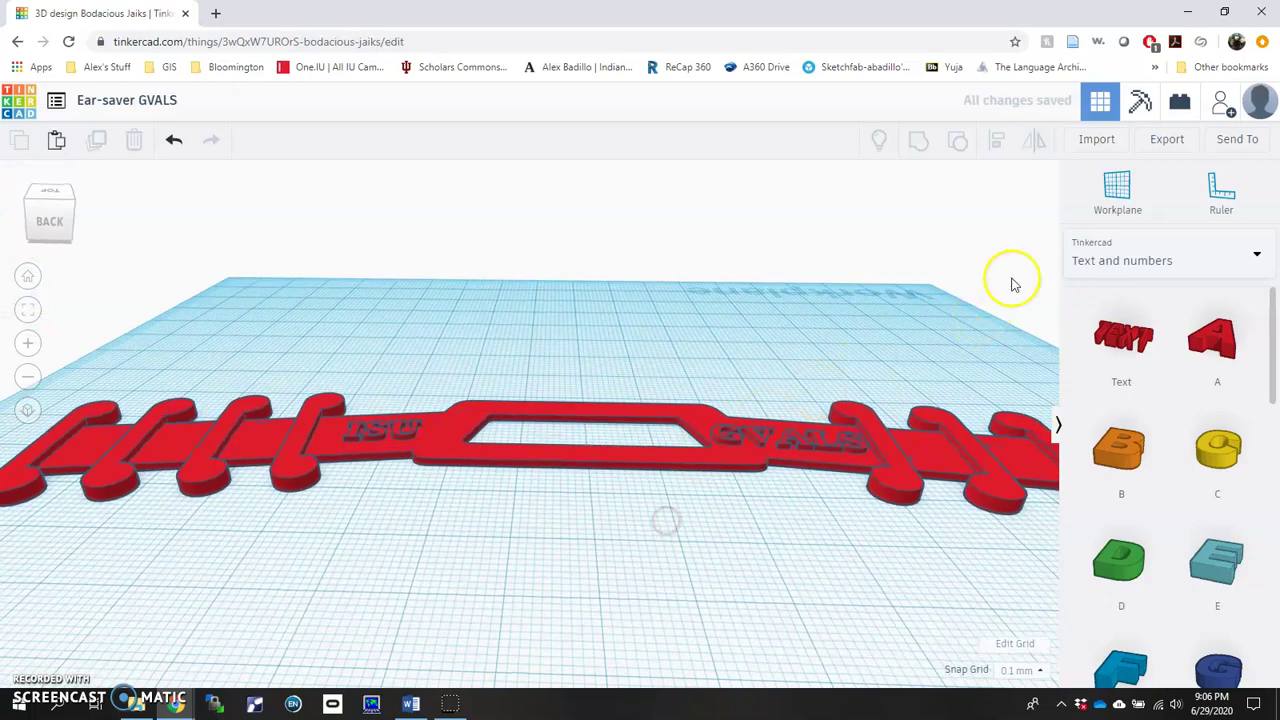
- Export the design for 3D printing as the STL file Ear-saver GVALS.stl
{"action": "left_click", "coordinate": [1172, 140]}
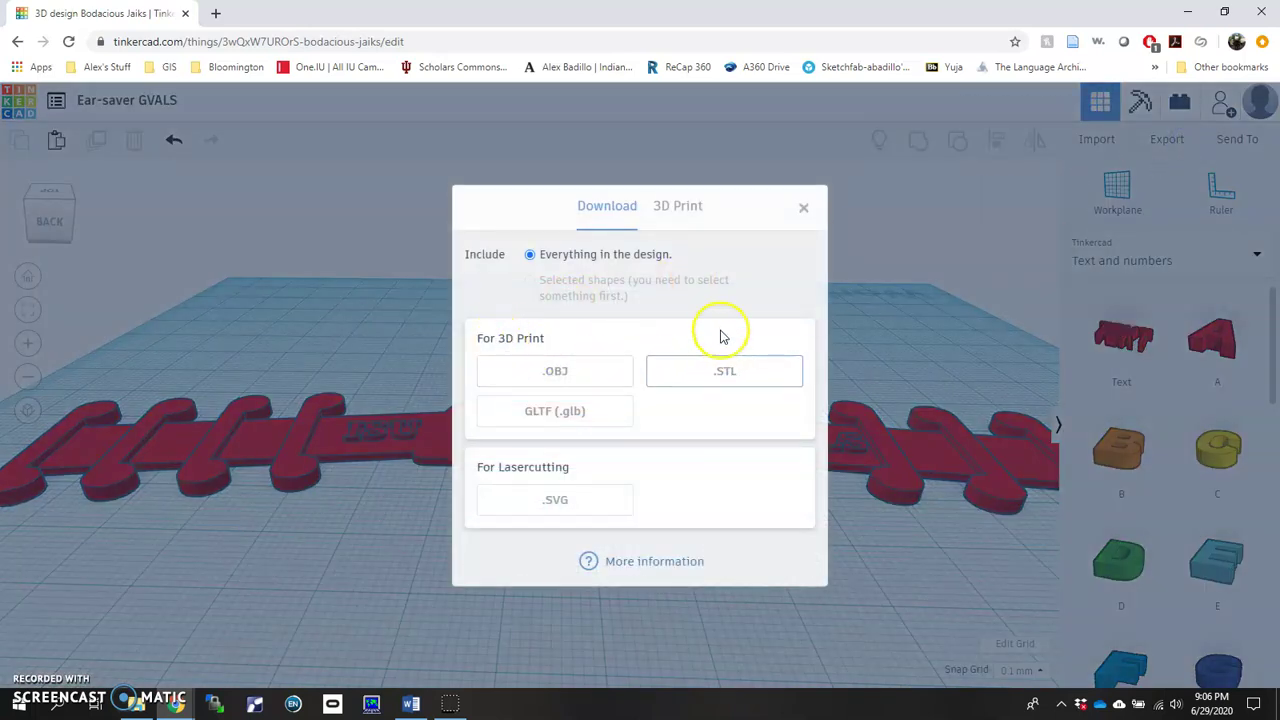
{"action": "left_click", "coordinate": [716, 375]}
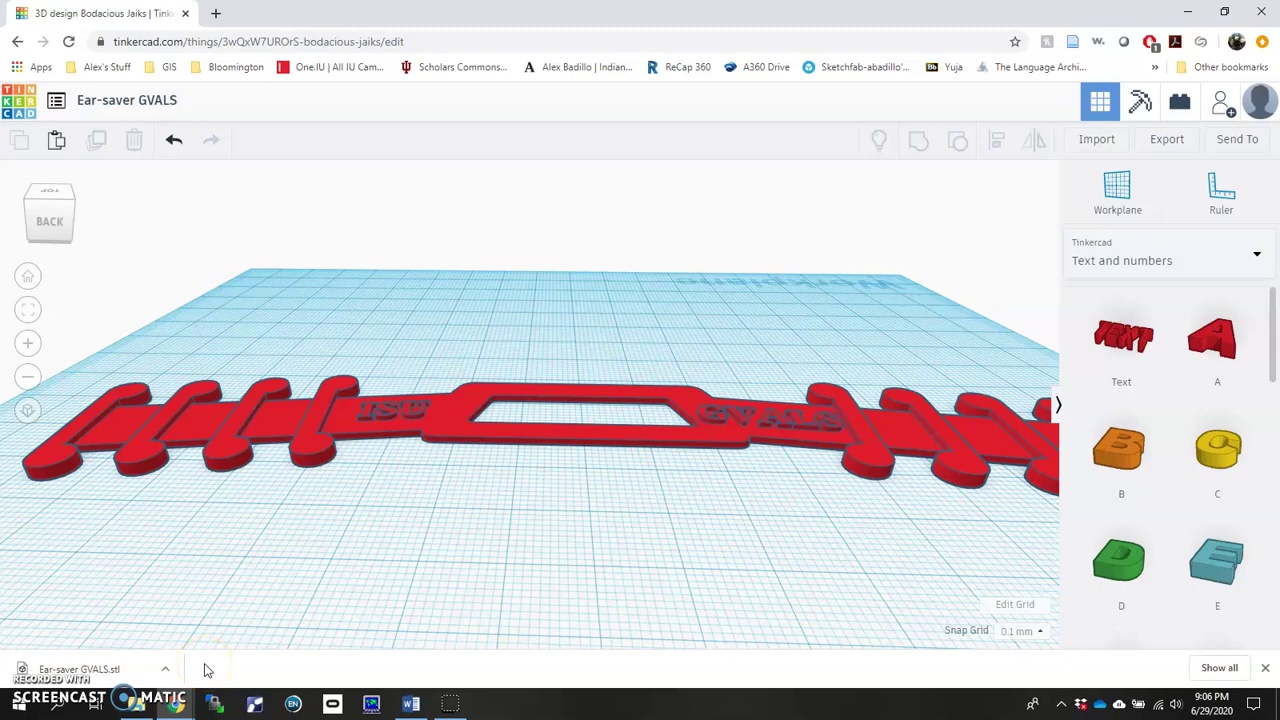
{"action": "right_click_drag", "start_coordinate": [512, 503], "coordinate": [480, 537]}
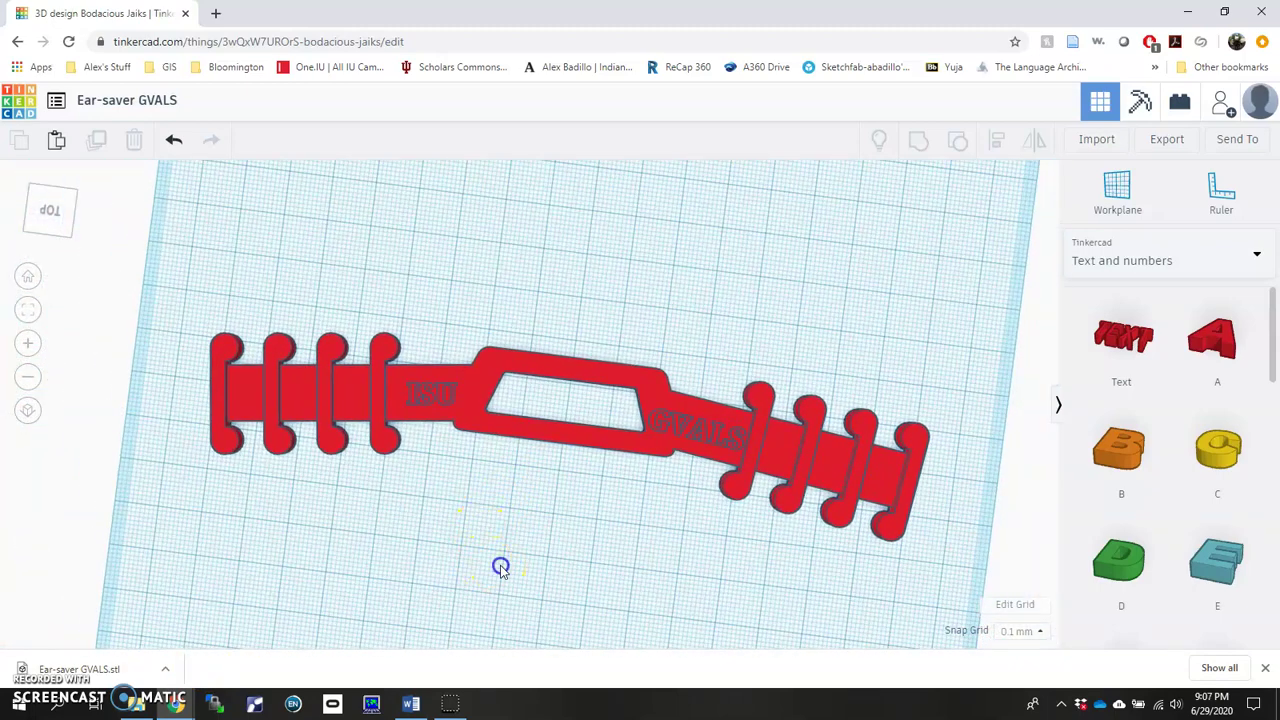